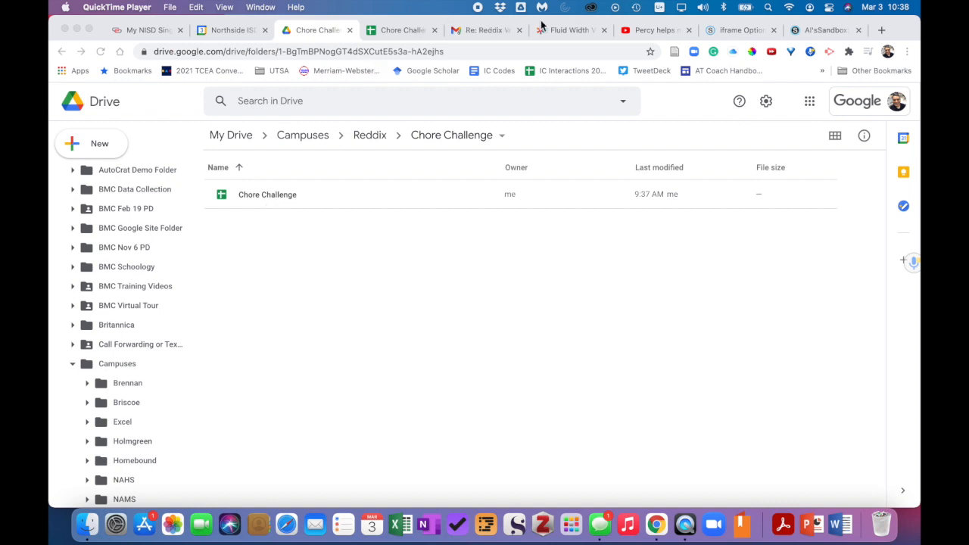
Switch to Gmail and open the "Fwd: Google Drawing into schoology" email from the inbox
left_click(483, 30)
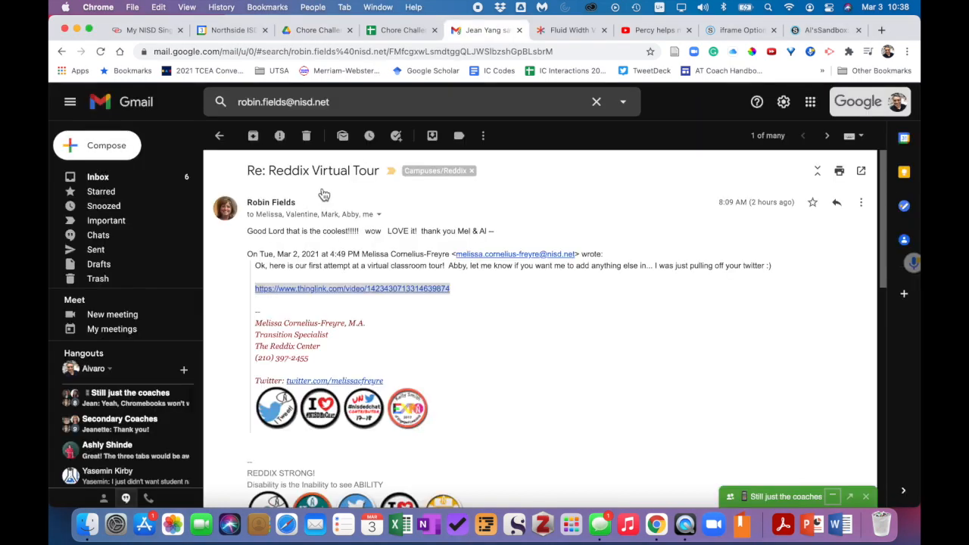
left_click(218, 135)
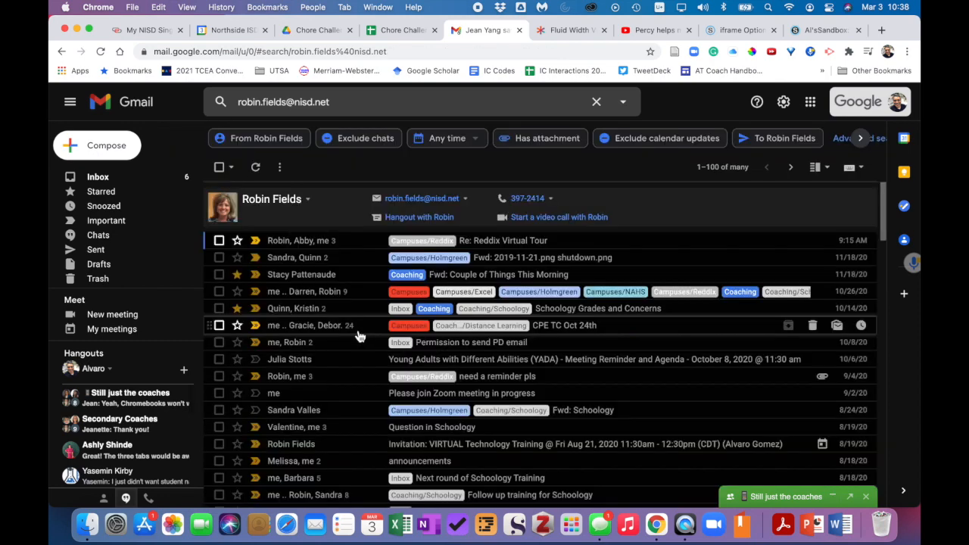
left_click(116, 182)
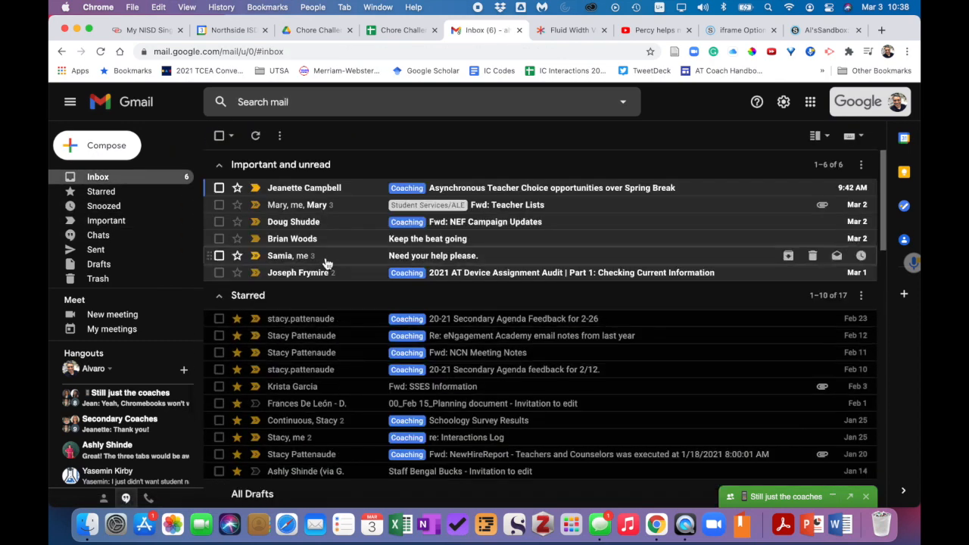
left_click(368, 190)
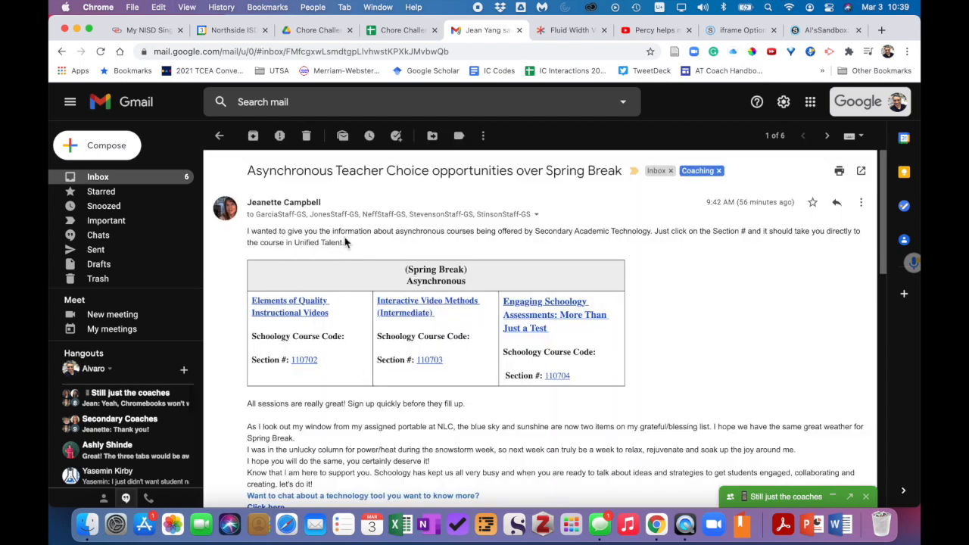
left_click(219, 136)
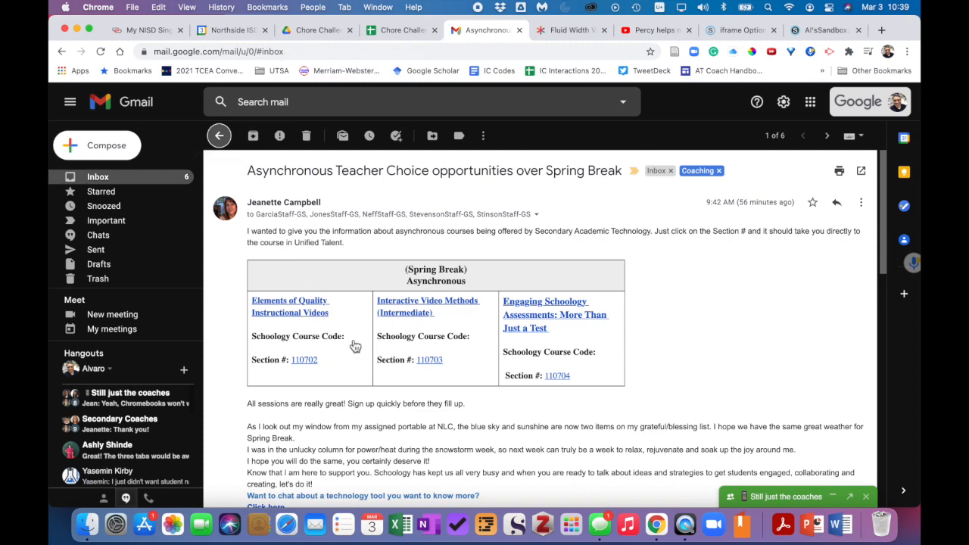
scroll(354, 350, "down", 10)
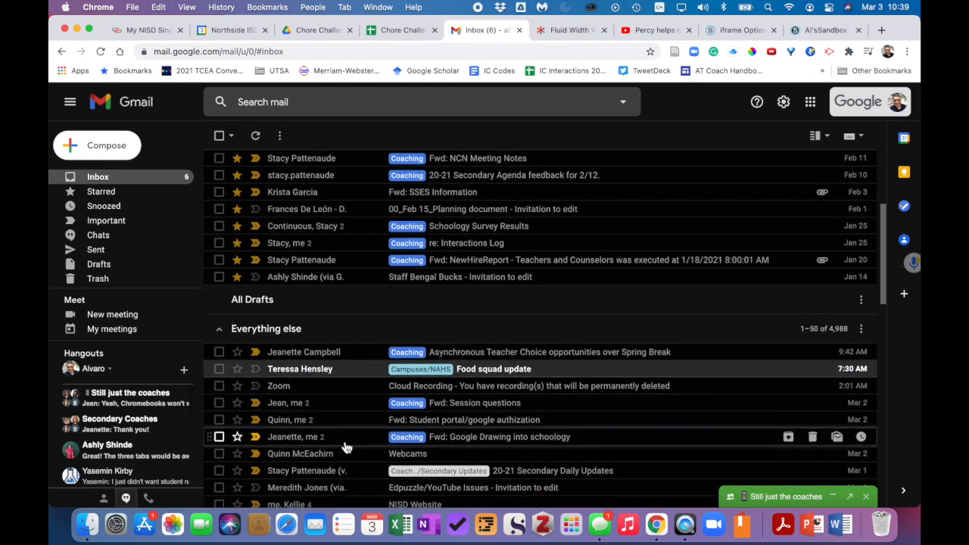
left_click(344, 441)
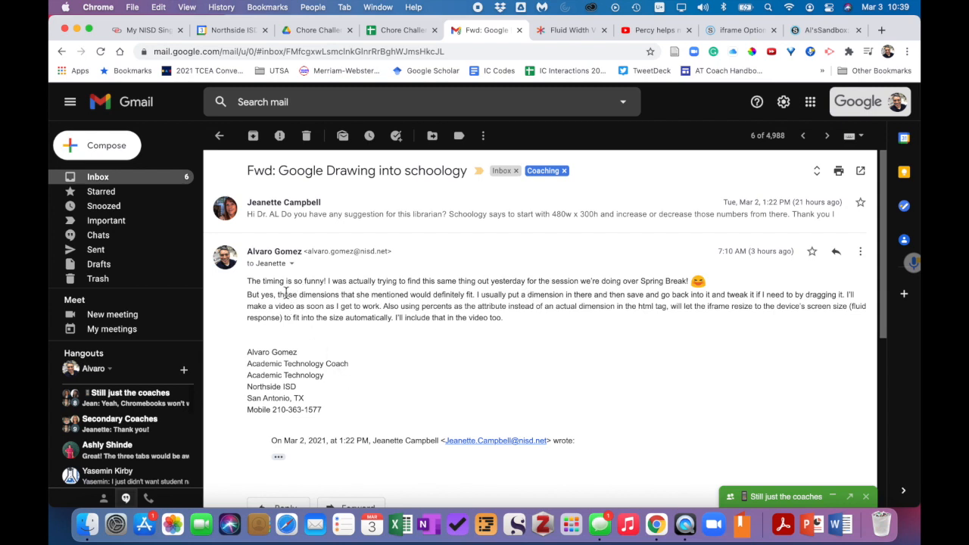
Expand the first message of the email thread and highlight the suggested 480w x 300h dimensions
left_click(315, 215)
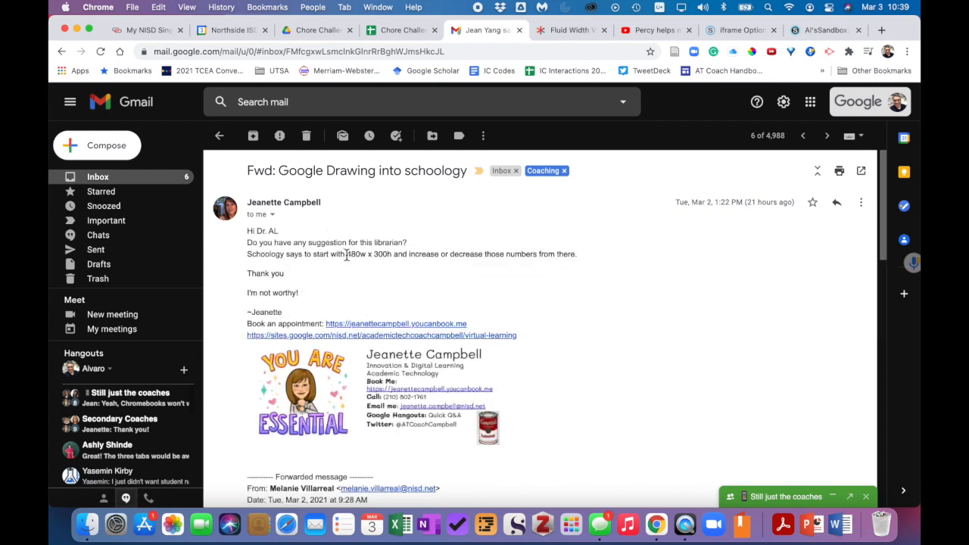
left_click_drag(347, 255, 393, 257)
scroll(362, 277, "down", 2)
scroll(408, 227, "up", 2)
Check the "iframe Options?" community post, and open the full materials list of the Al'sSandbox course in Schoology
left_click(738, 31)
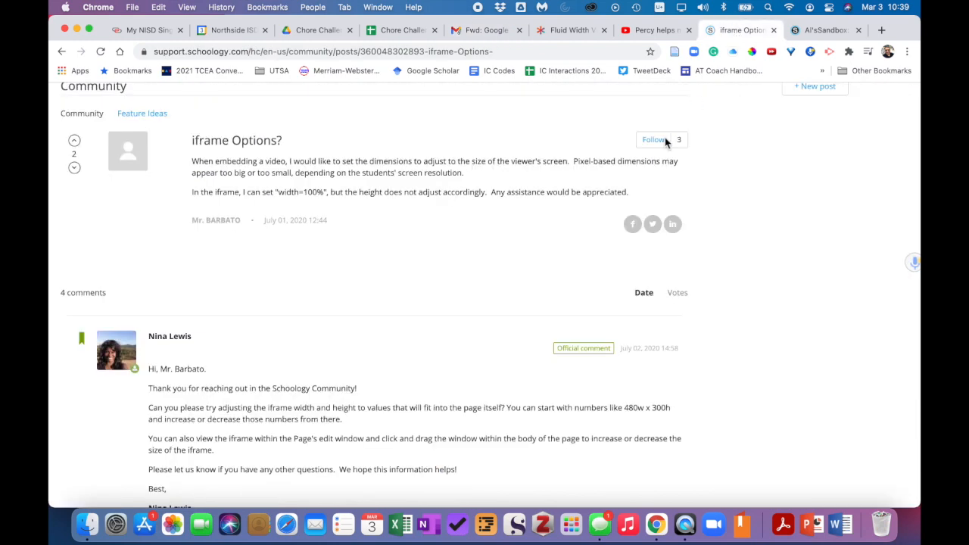
scroll(432, 258, "up", 3)
left_click(825, 30)
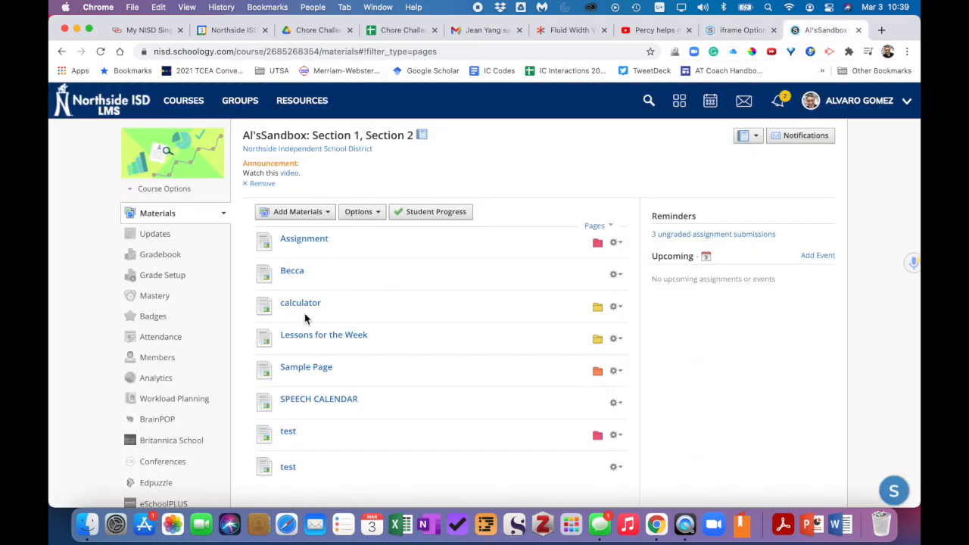
left_click(171, 219)
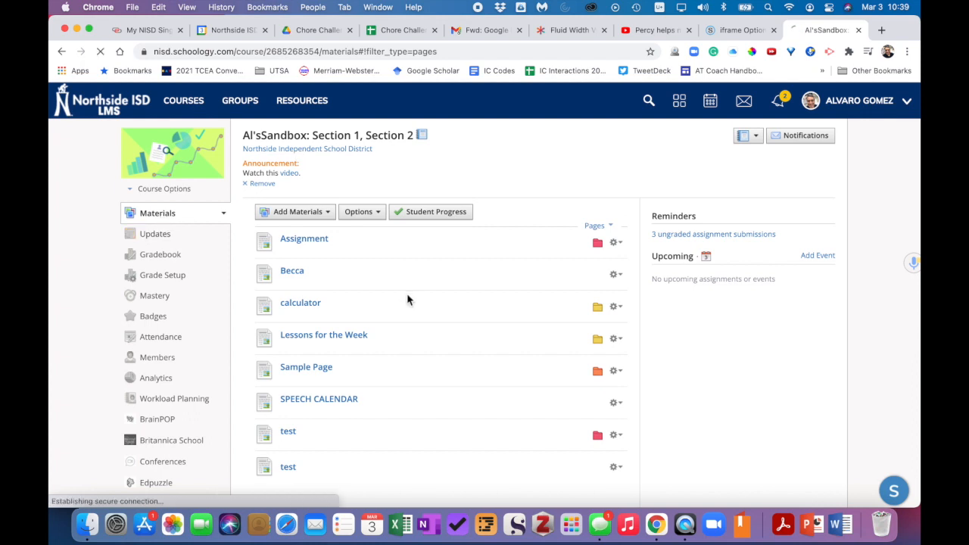
Switch to the Chore Challenge spreadsheet, dismiss its publishing dialog and point out the chore and student data in B1, A2 and B2
left_click(392, 34)
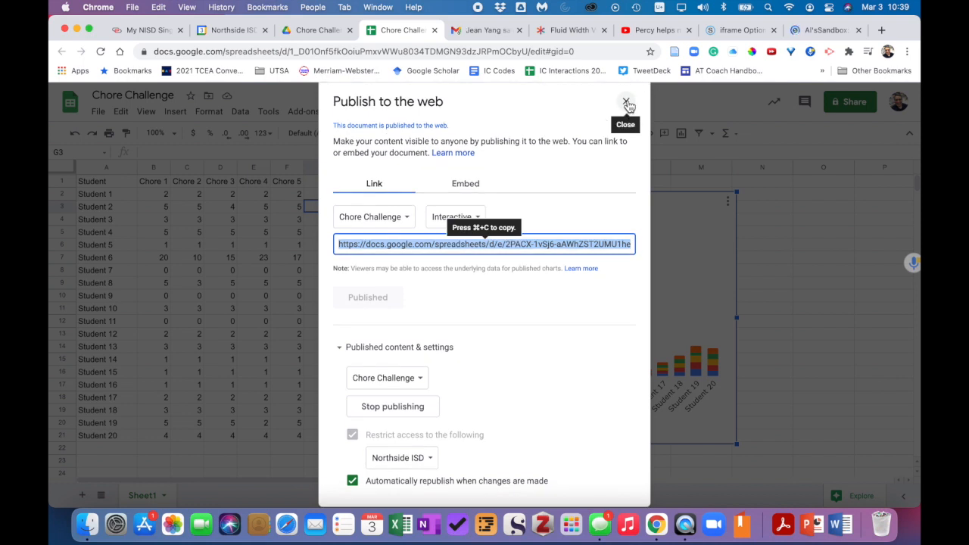
key("Escape")
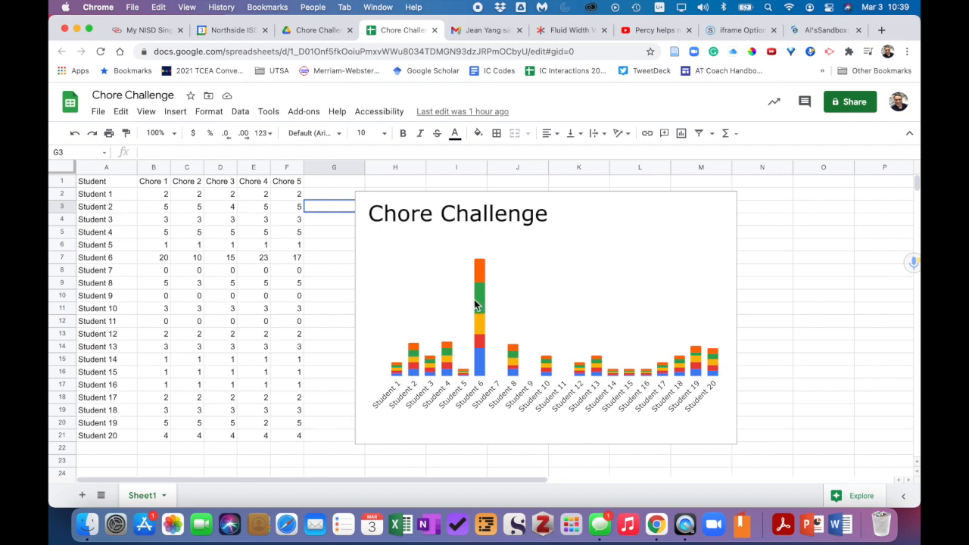
left_click(156, 183)
left_click(107, 196)
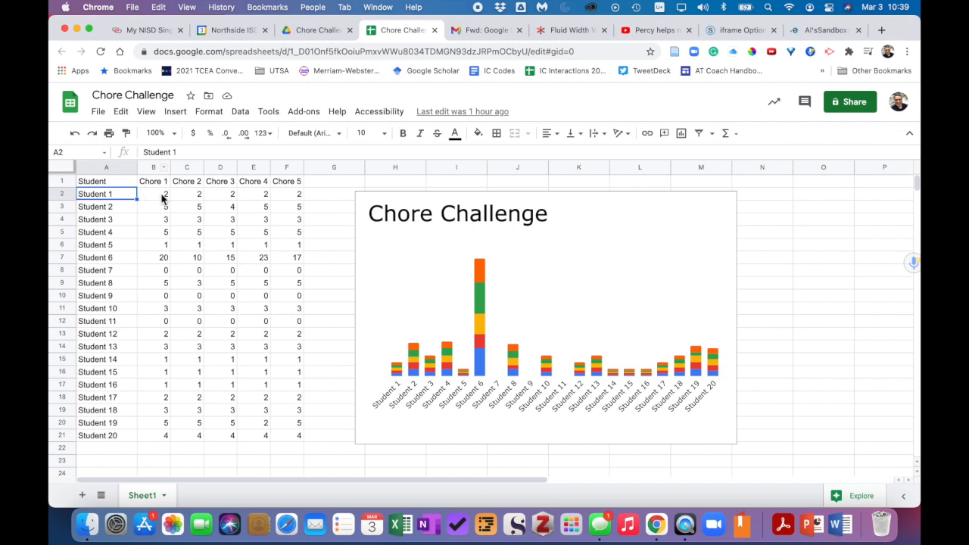
left_click(164, 195)
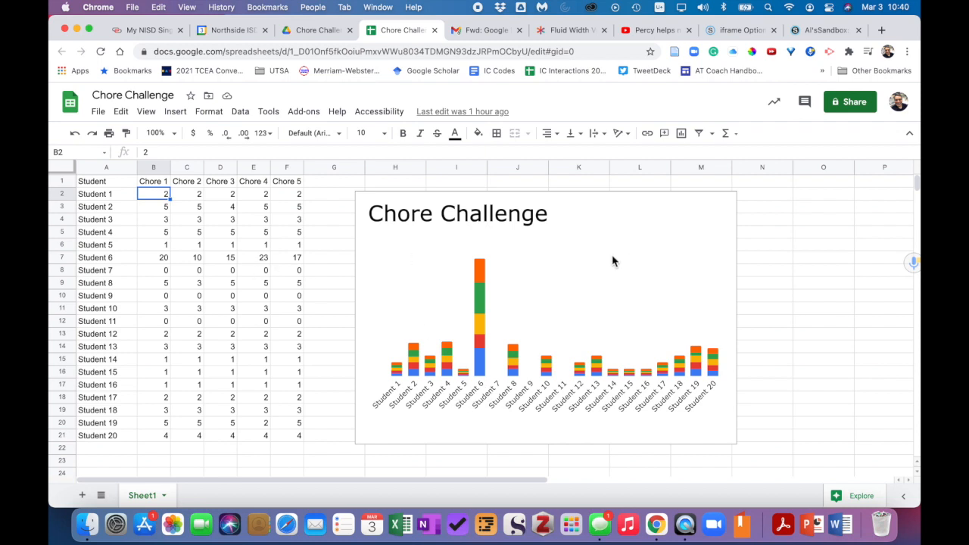
View the Chore Challenge chart's embed code in its publishing options, highlight the iframe width and height attributes, and close the dialog
left_click(536, 310)
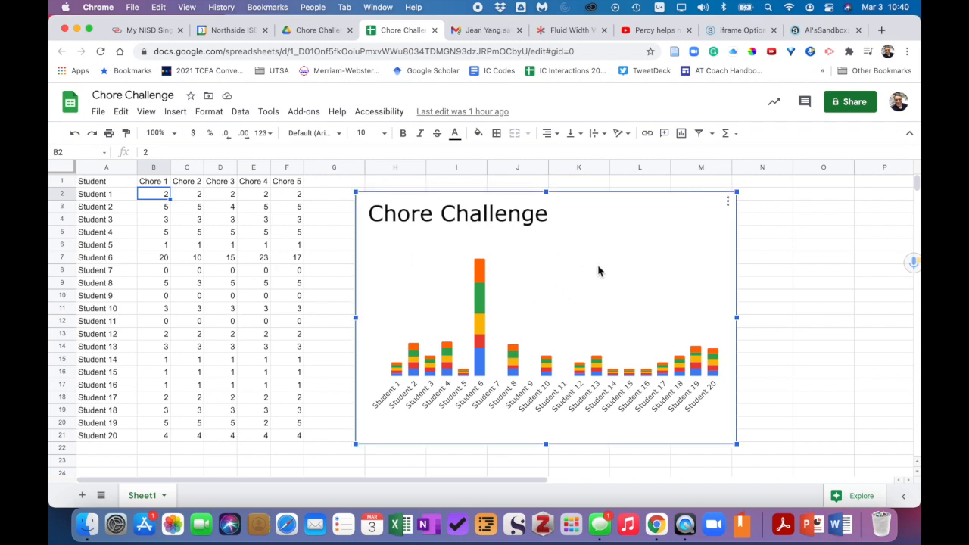
left_click(728, 202)
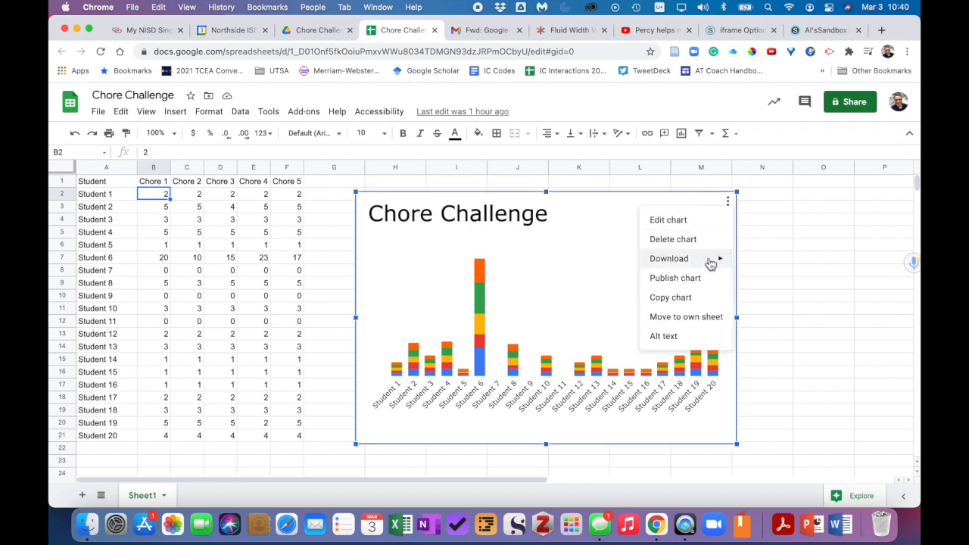
left_click(674, 281)
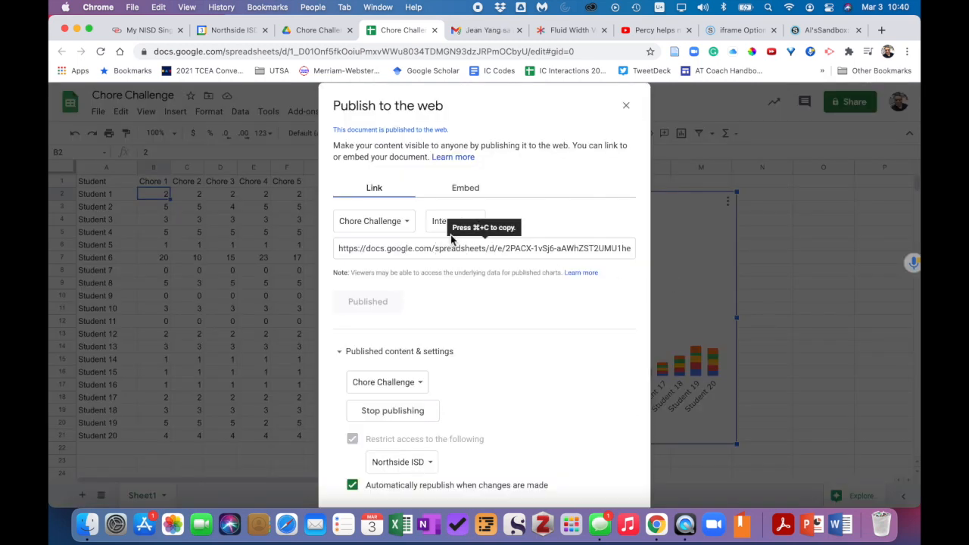
left_click(465, 190)
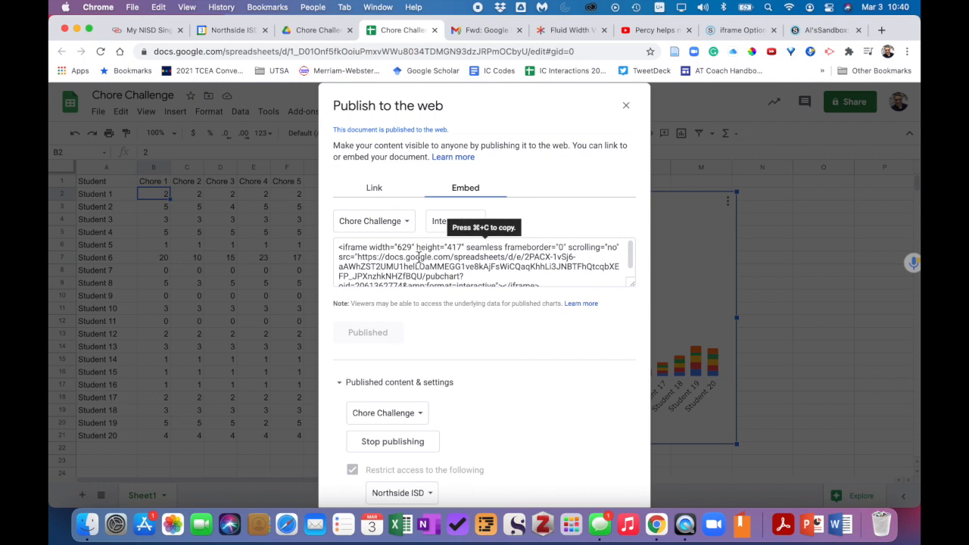
left_click_drag(339, 248, 468, 247)
left_click(362, 248)
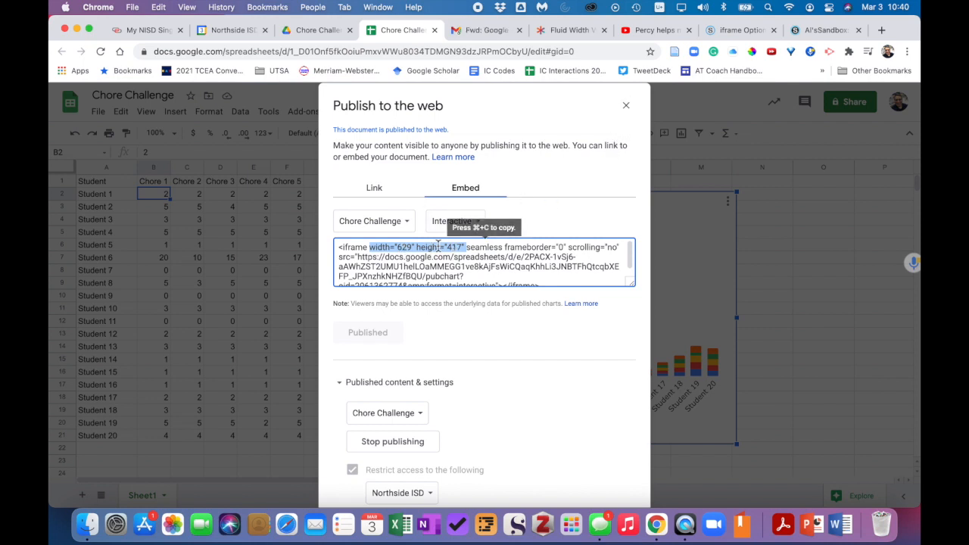
left_click(626, 105)
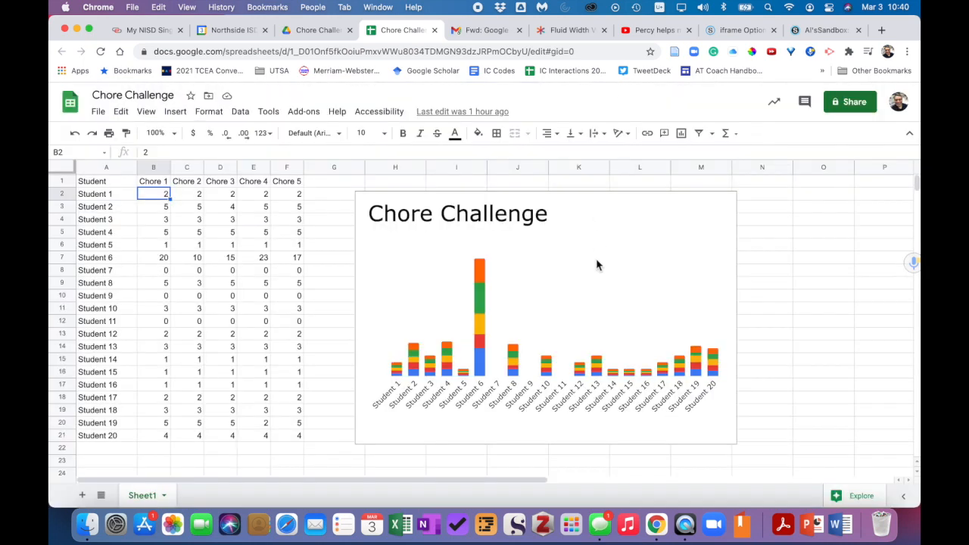
Shrink the Chore Challenge chart to about 278 by 184 pixels and check the dimensions in its embed code
left_click(583, 302)
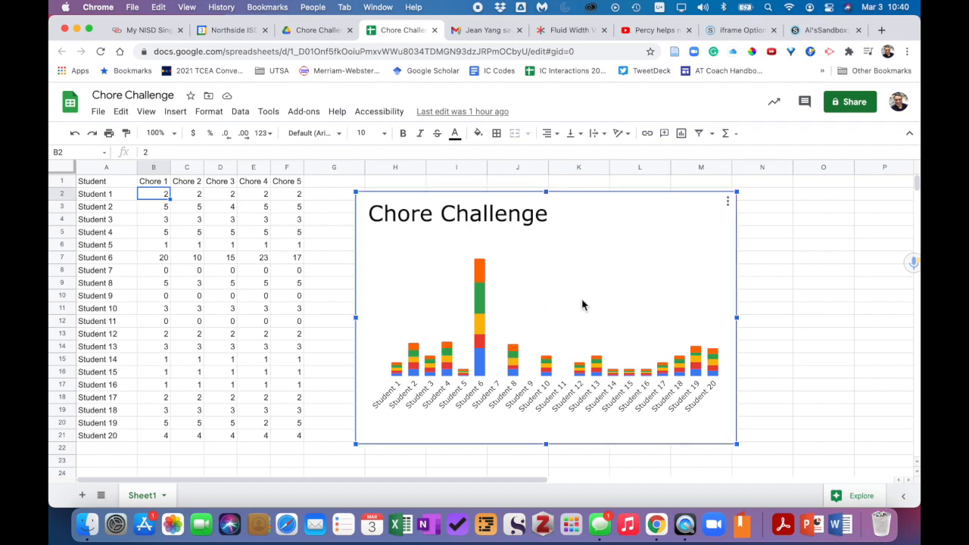
left_click_drag(740, 450, 525, 304)
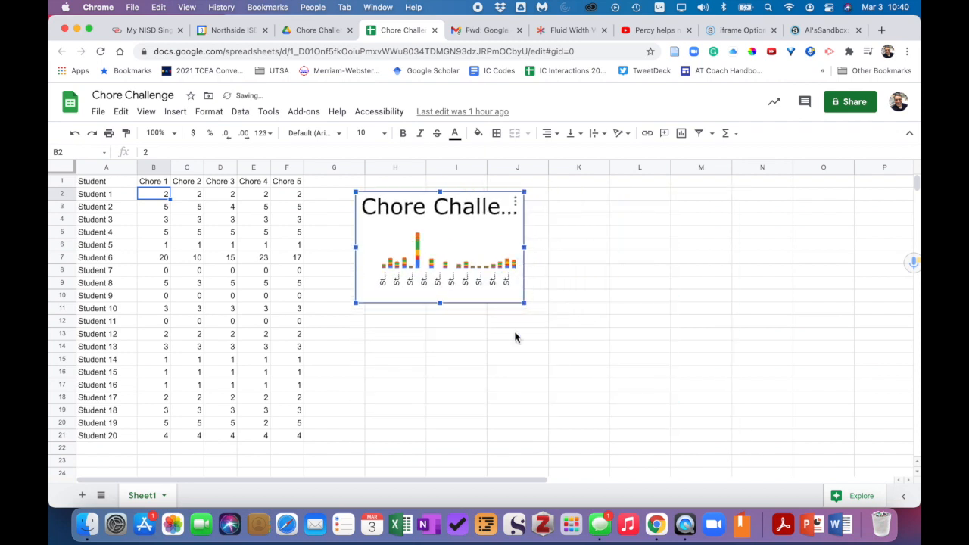
left_click(514, 201)
left_click(451, 278)
left_click(465, 190)
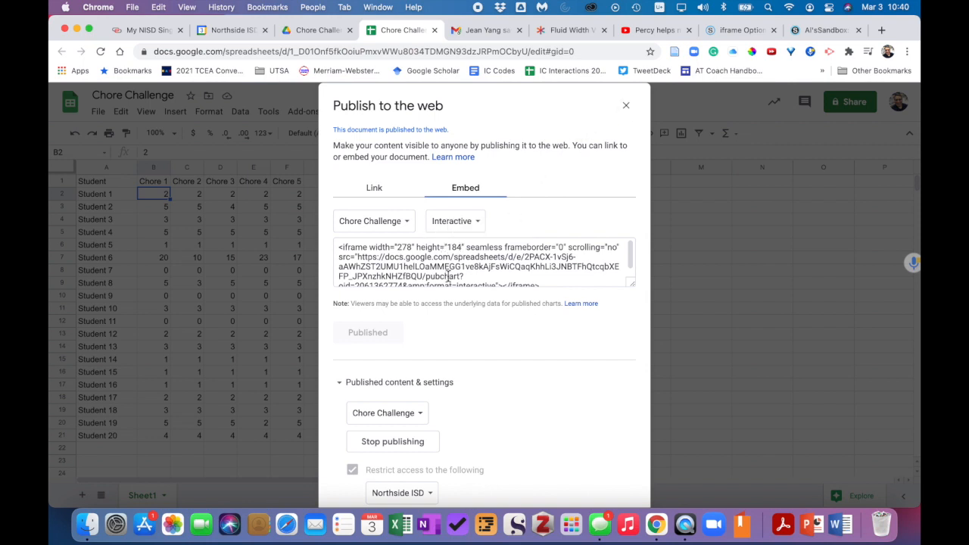
left_click(338, 250)
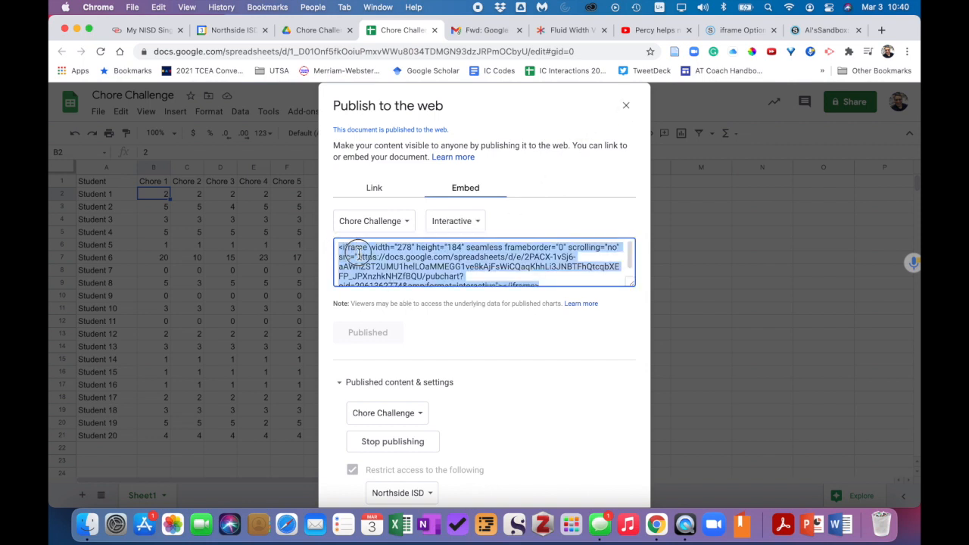
left_click(403, 259)
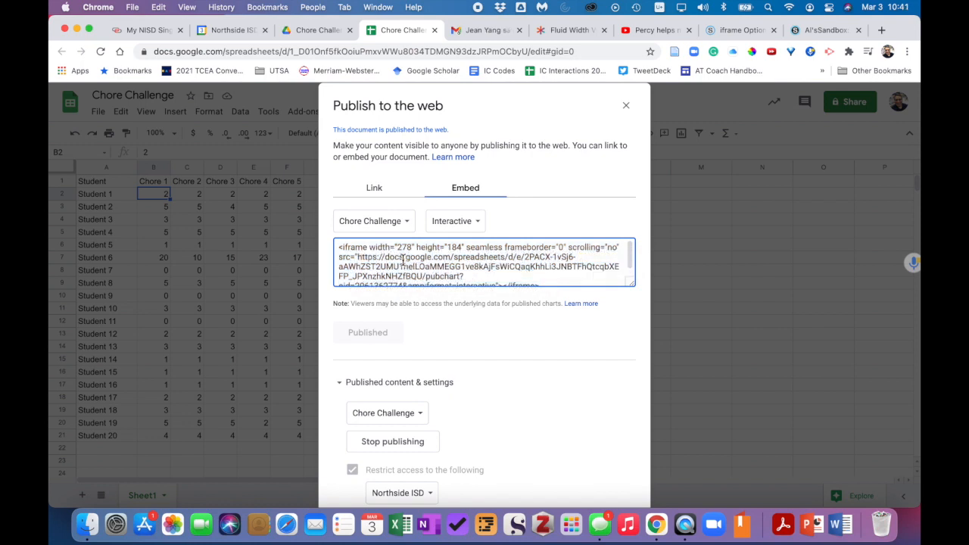
left_click(626, 106)
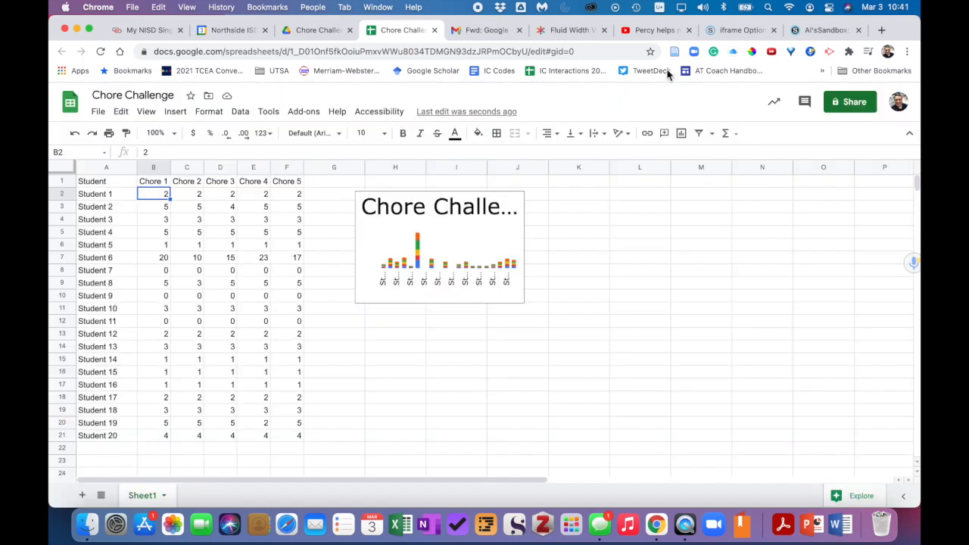
Reload the Al'sSandbox materials page in Schoology and compare its embedded Chore Challenge chart with the resized chart in the spreadsheet
left_click(733, 32)
left_click(827, 30)
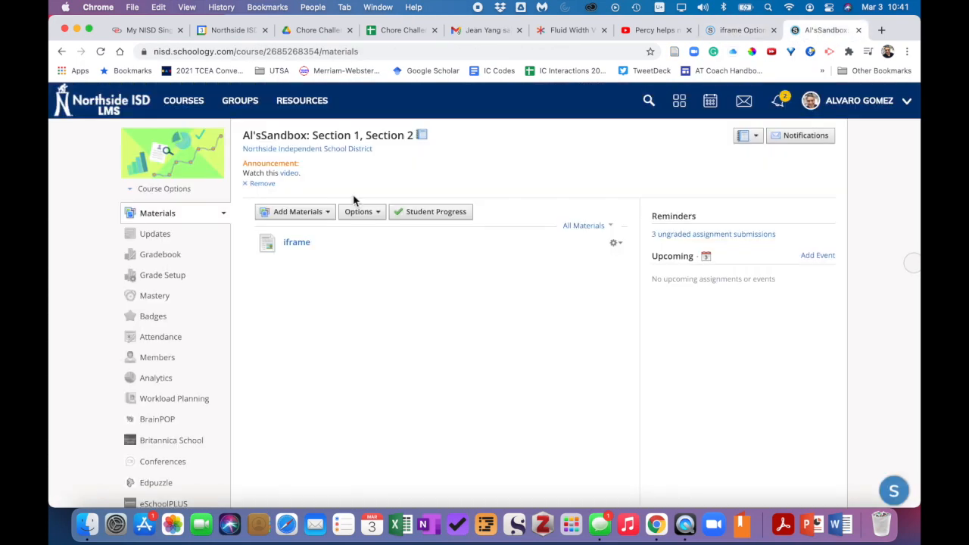
scroll(339, 303, "down", 5)
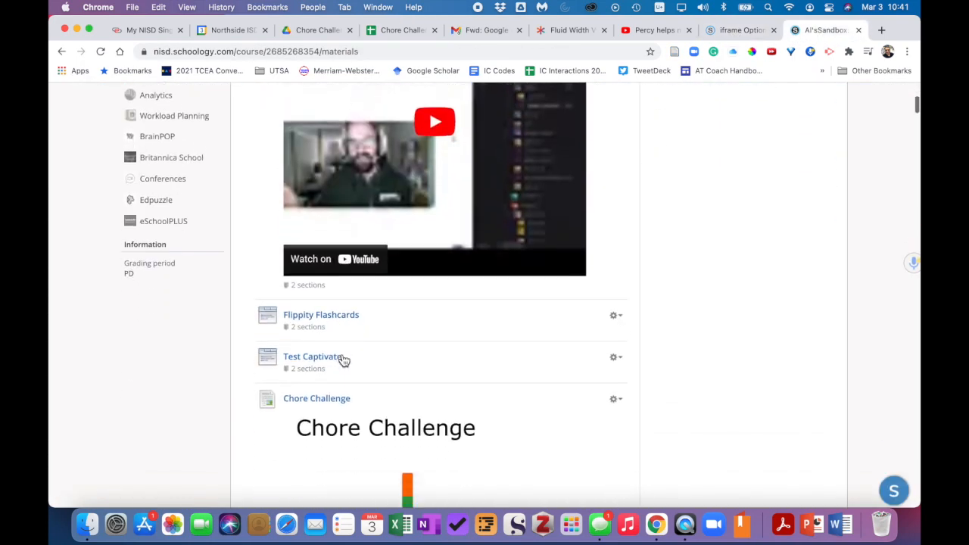
scroll(393, 227, "down", 5)
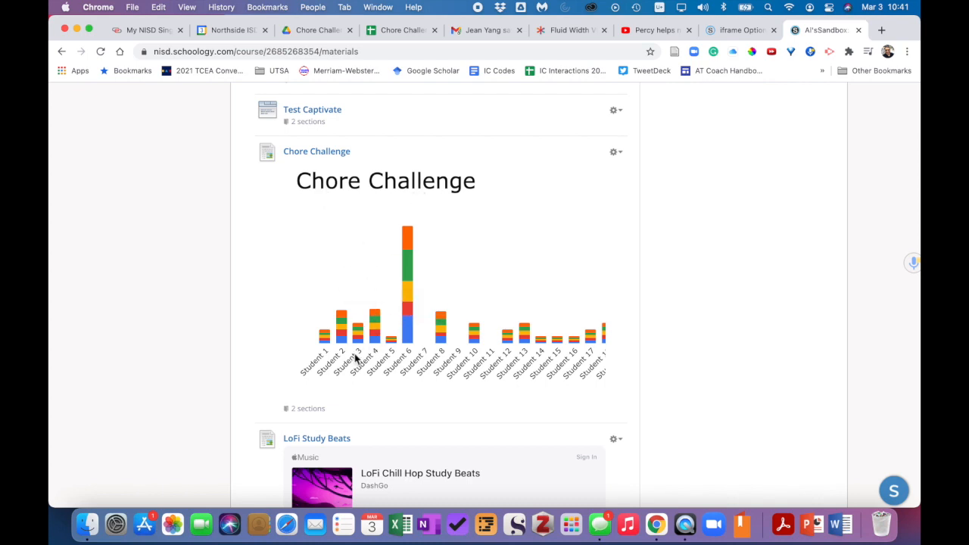
left_click(100, 51)
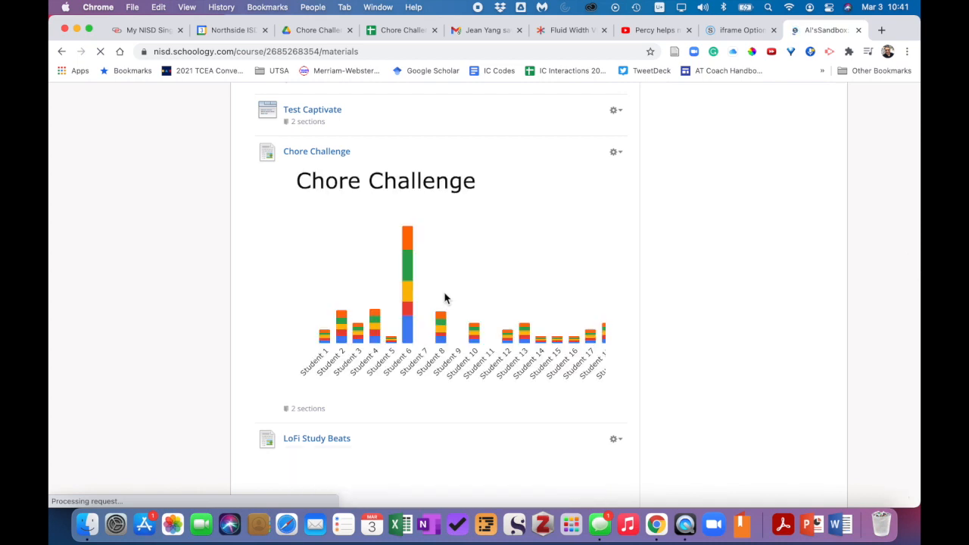
left_click(402, 31)
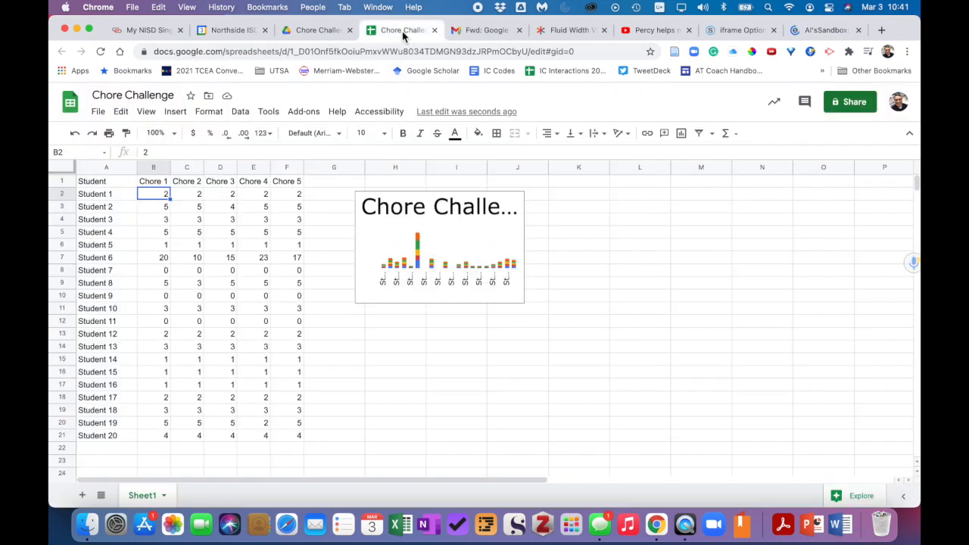
left_click(830, 32)
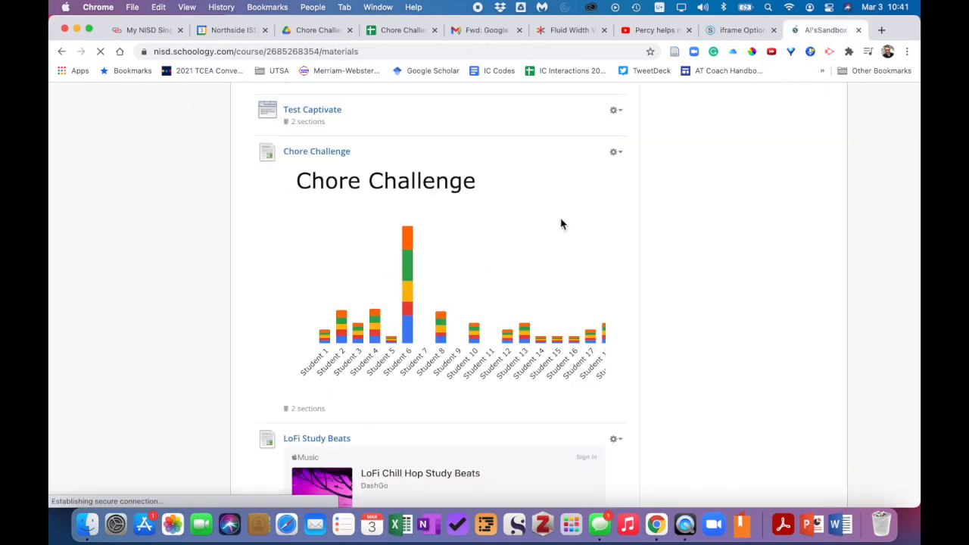
Switch to the Chore Challenge spreadsheet and display the resized chart's embed code in its publishing options
left_click(402, 31)
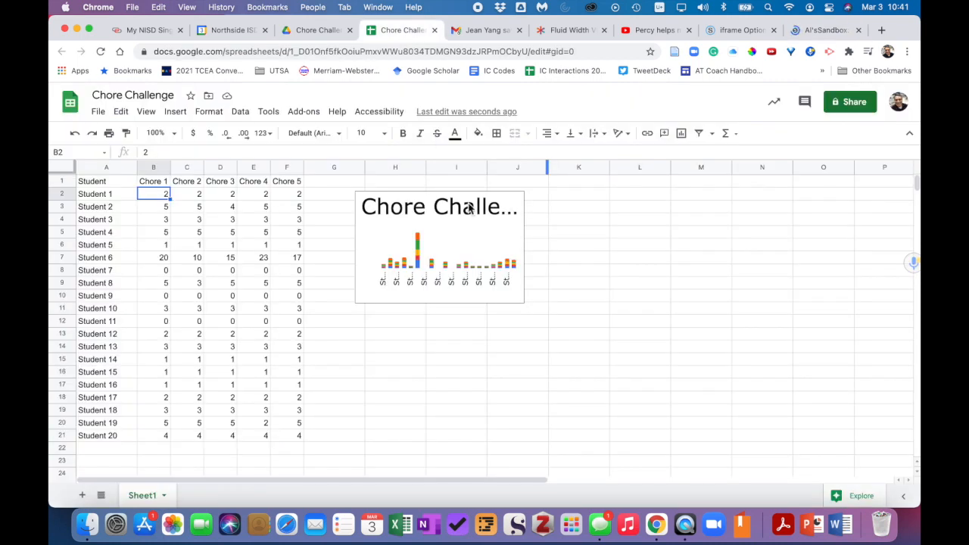
left_click(515, 218)
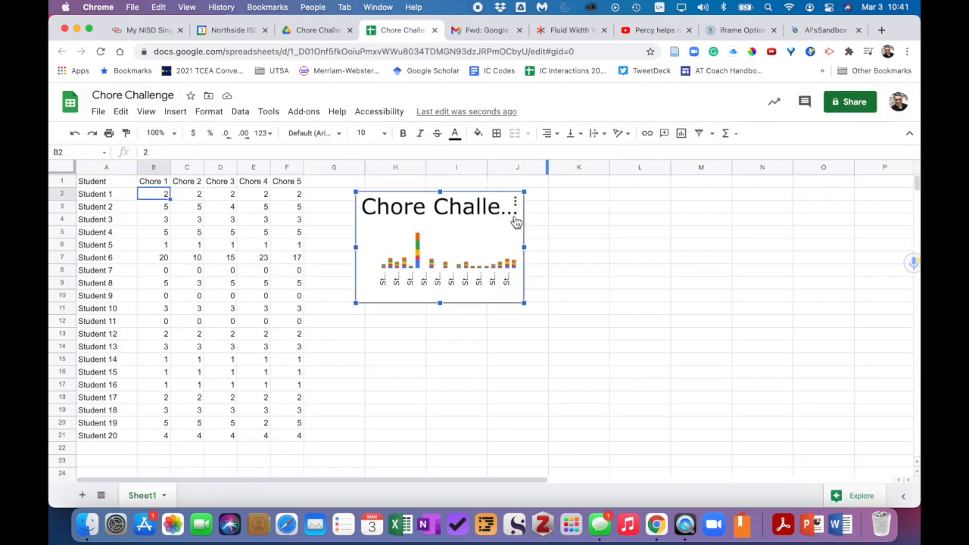
left_click(514, 201)
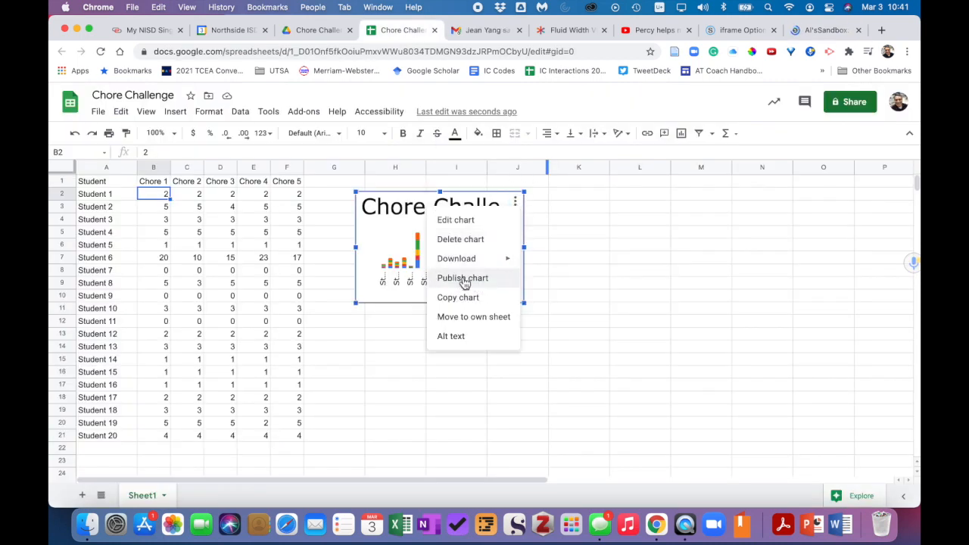
left_click(437, 286)
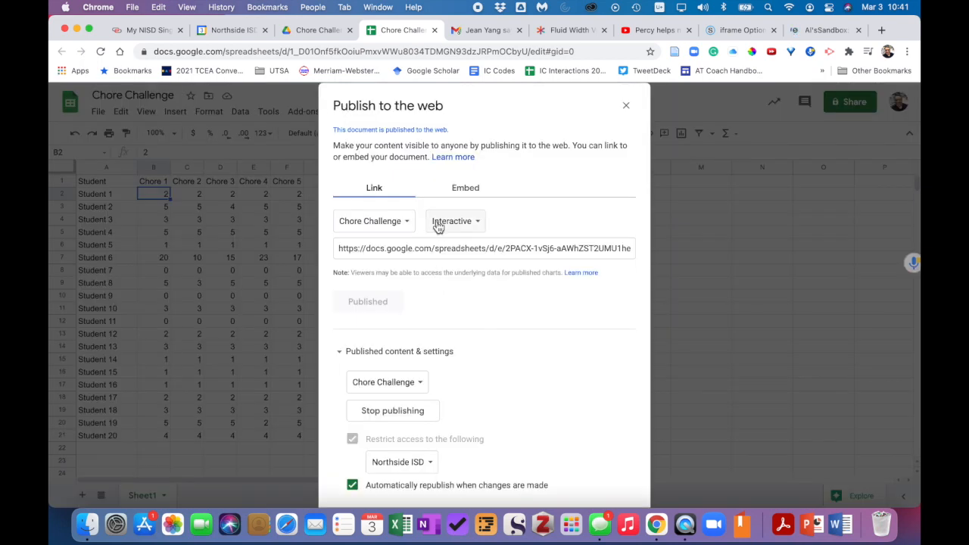
left_click(464, 189)
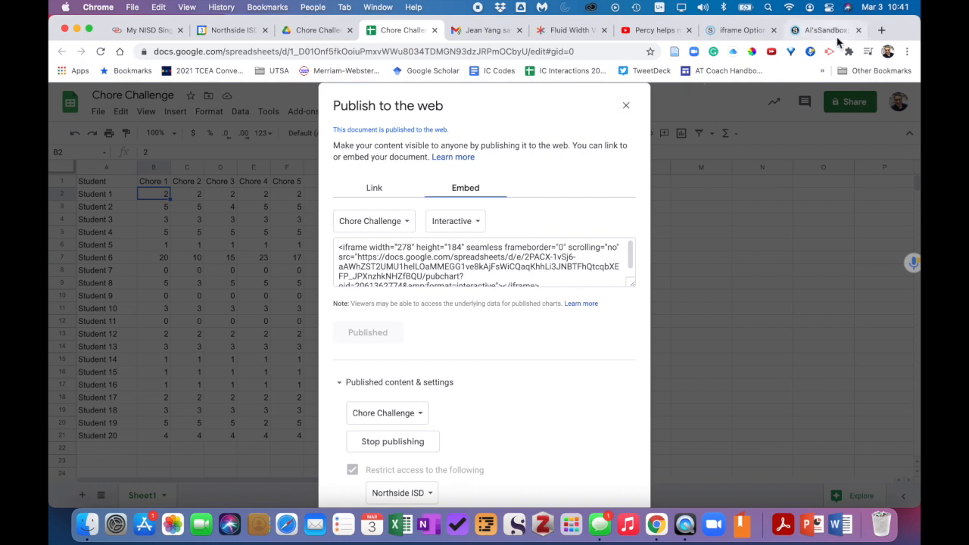
Switch to the Schoology materials page and open the Chore Challenge page for editing
left_click(824, 30)
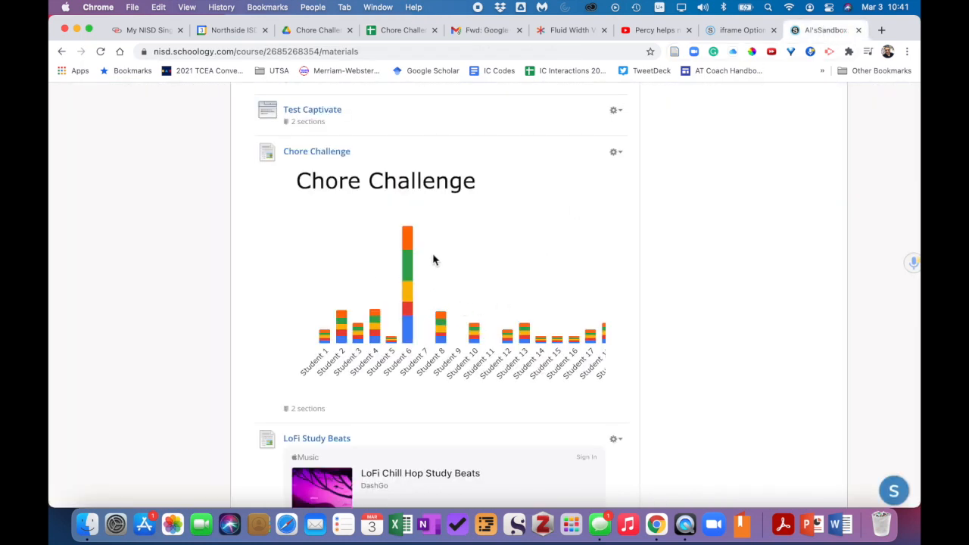
left_click(615, 153)
left_click(627, 173)
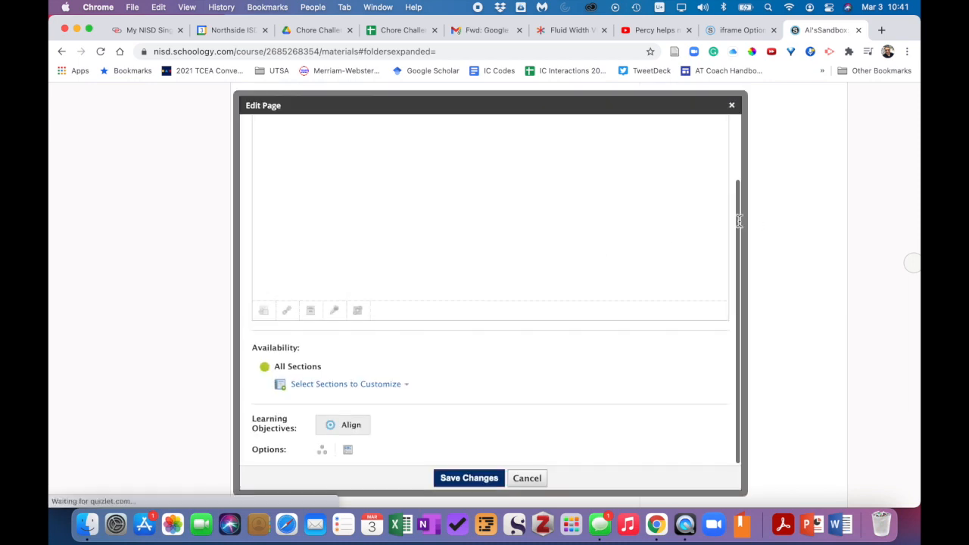
scroll(738, 212, "up", 5)
scroll(580, 247, "up", 5)
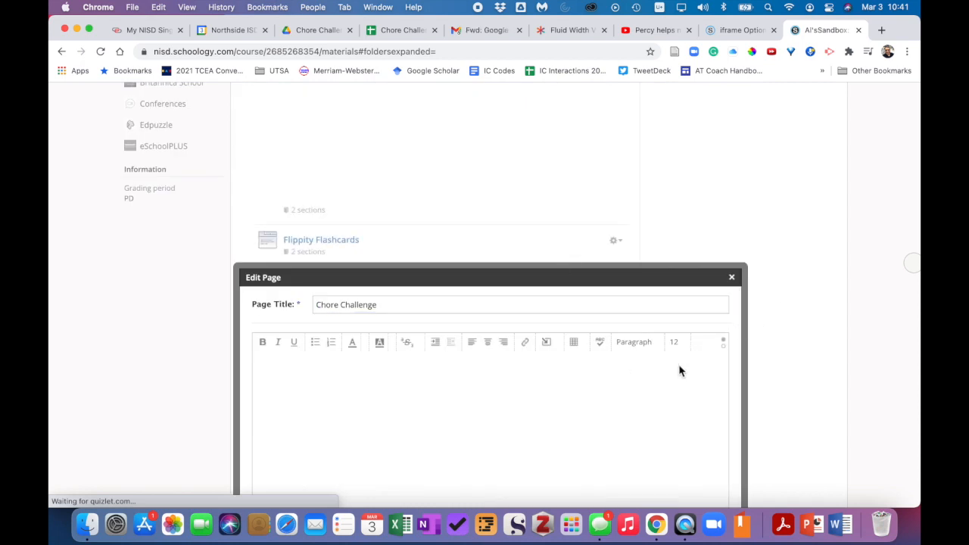
scroll(681, 370, "up", 3)
scroll(688, 364, "up", 3)
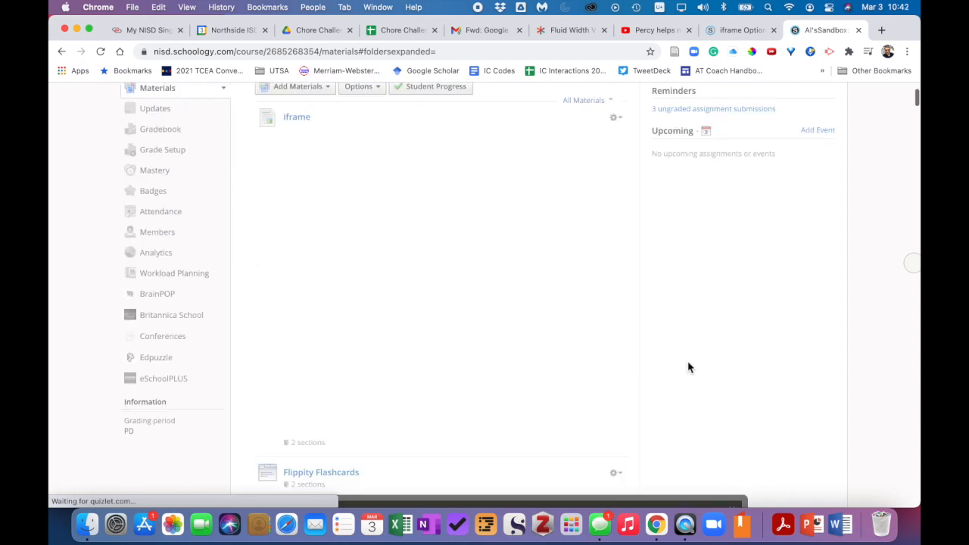
scroll(644, 353, "up", 4)
scroll(643, 344, "down", 6)
scroll(642, 345, "down", 3)
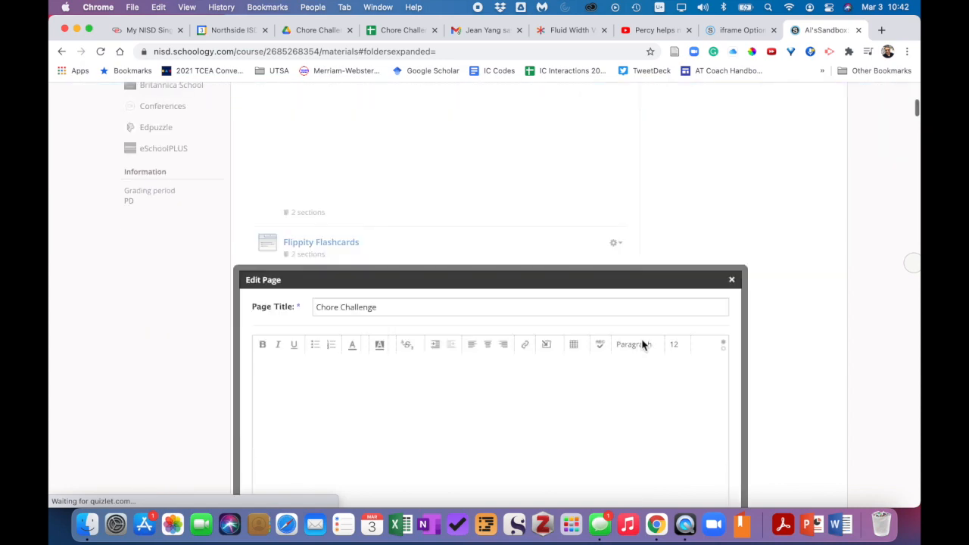
scroll(643, 345, "up", 6)
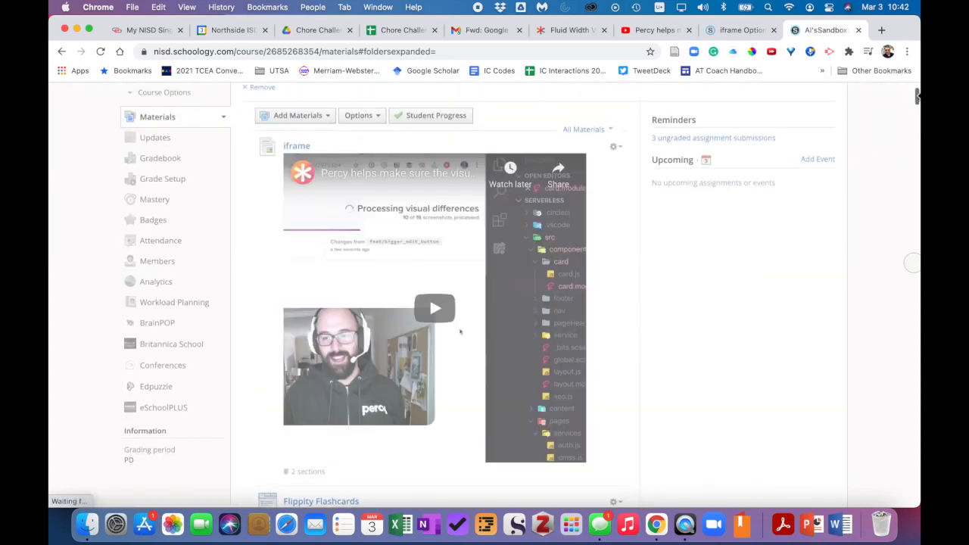
mouse_move(917, 99)
left_mouse_down()
mouse_move(917, 125)
mouse_move(920, 117)
left_mouse_up()
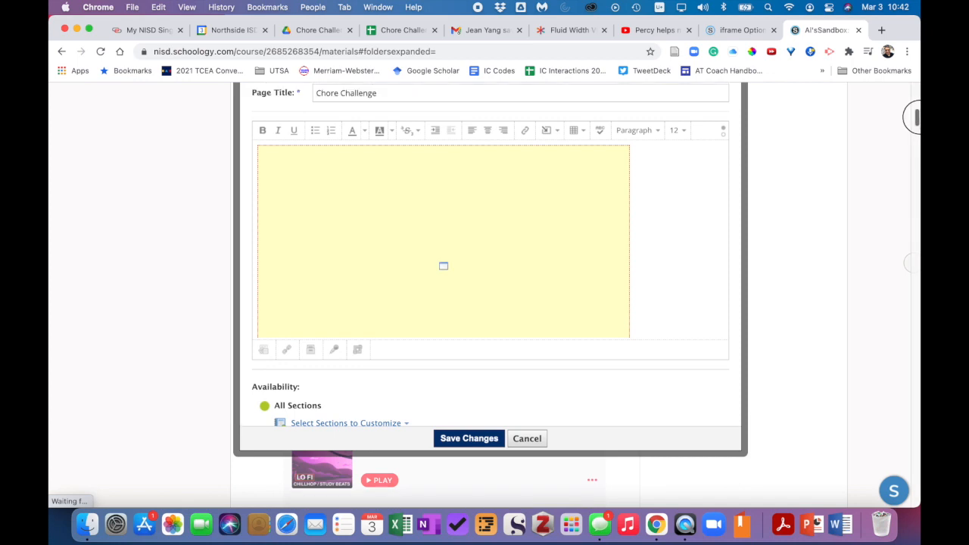
Show the page content as HTML source and highlight the iframe's width and height attributes
left_click(725, 138)
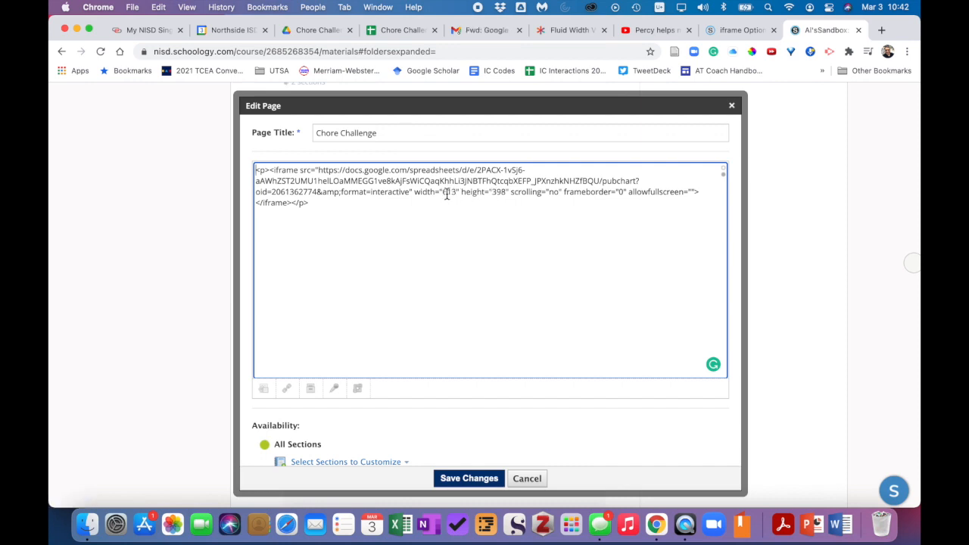
left_click_drag(415, 193, 512, 193)
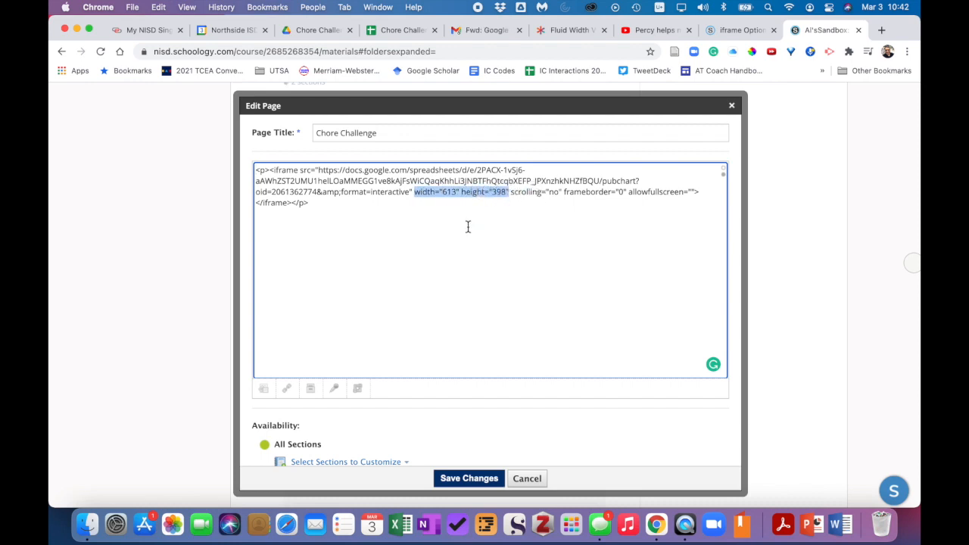
left_click(468, 227)
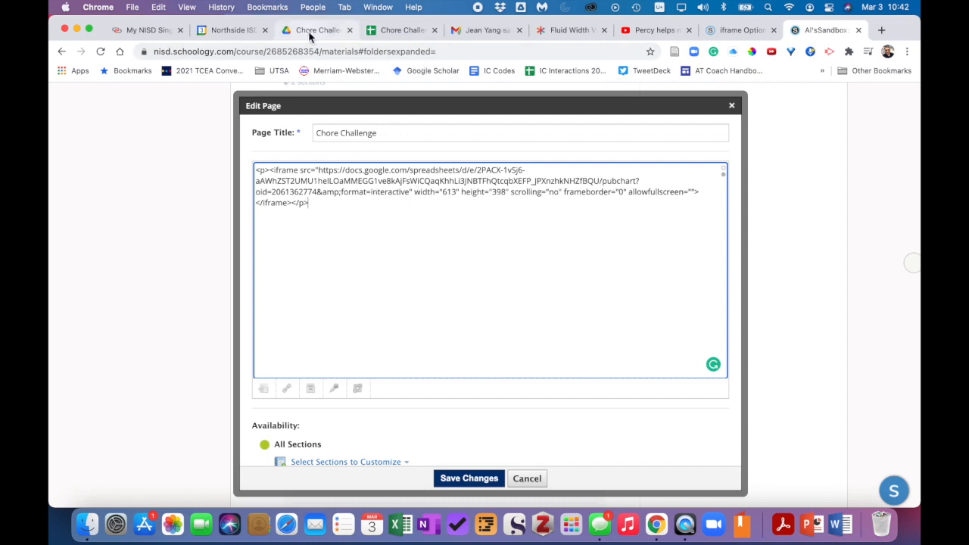
Replace the page's HTML with the 278 by 184 iframe embed code copied from the spreadsheet chart, and save the changes
left_click(399, 31)
left_click(424, 258)
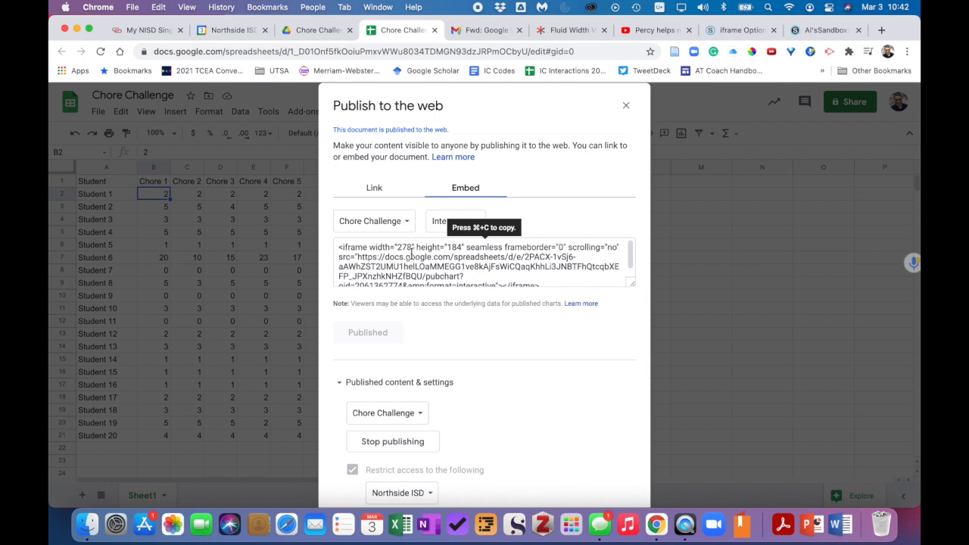
left_click(422, 258)
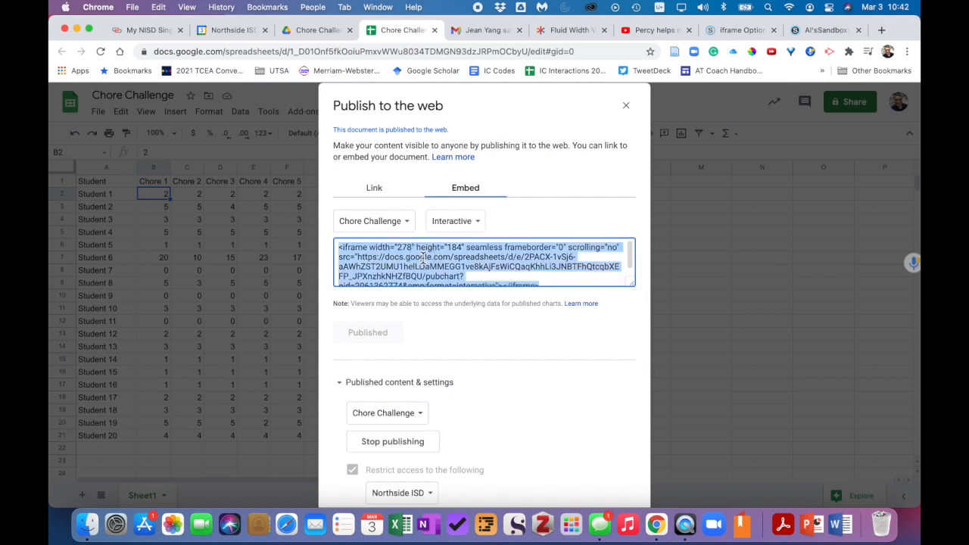
left_click(824, 30)
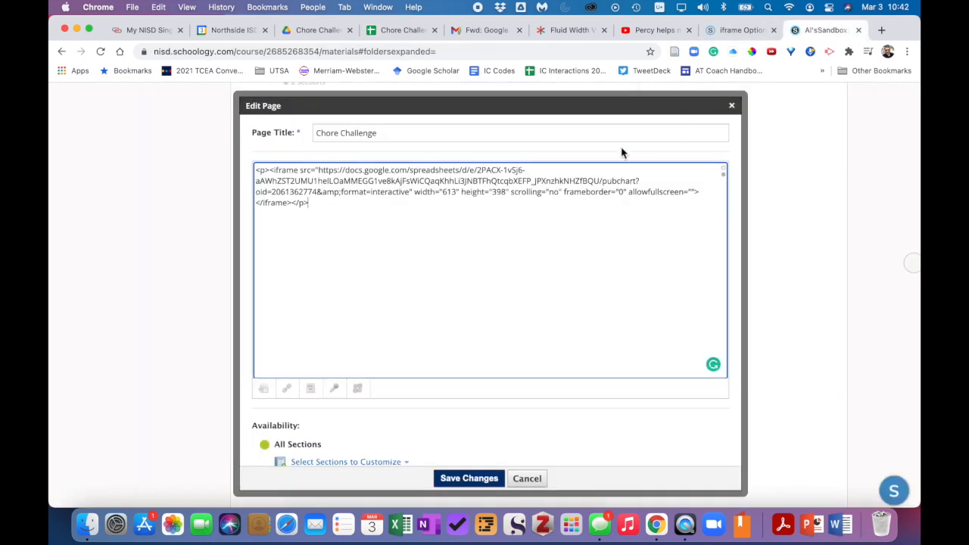
left_click_drag(367, 217, 251, 169)
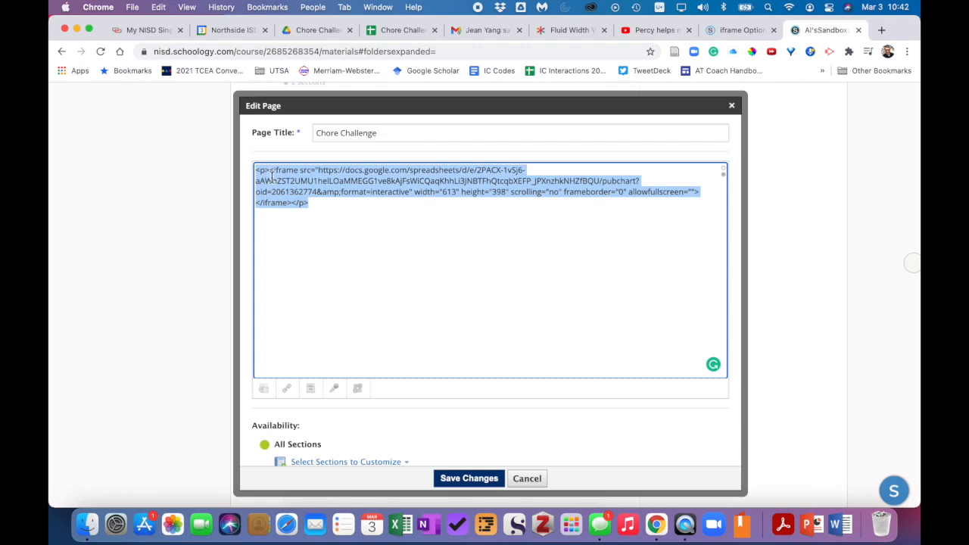
key("super+v")
left_click(478, 479)
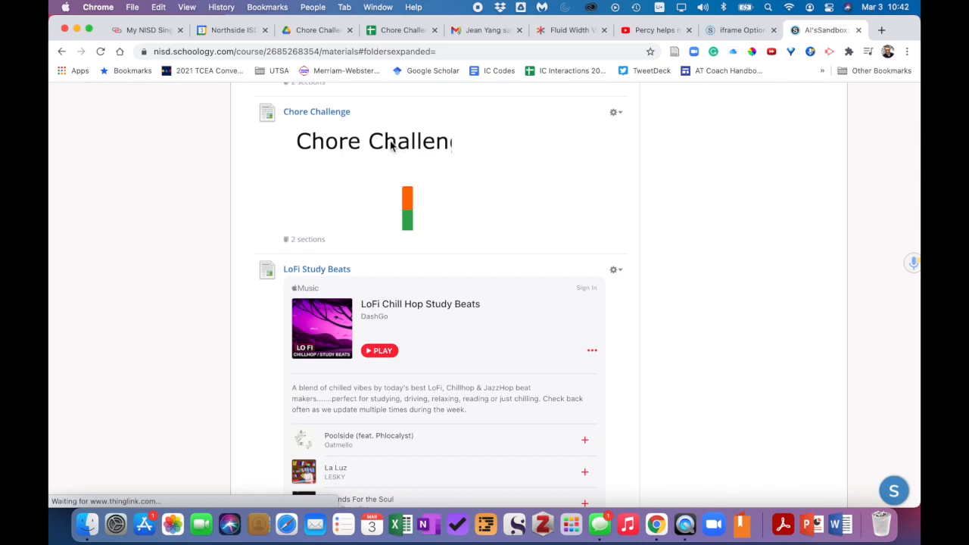
Open the Chore Challenge page on its own, enlarge its embedded frame to roughly twice the width and height in the editor, and save
left_click_drag(920, 228, 920, 295)
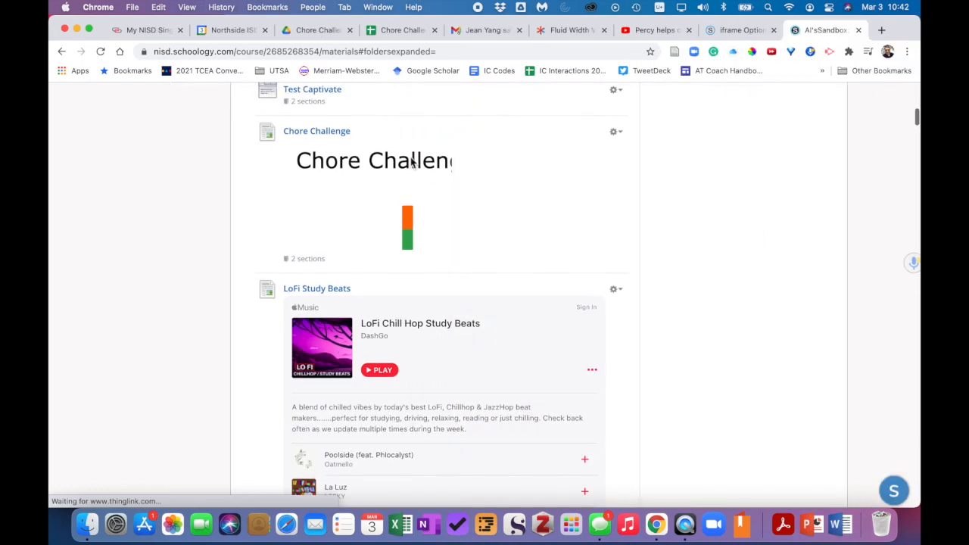
left_click(318, 135)
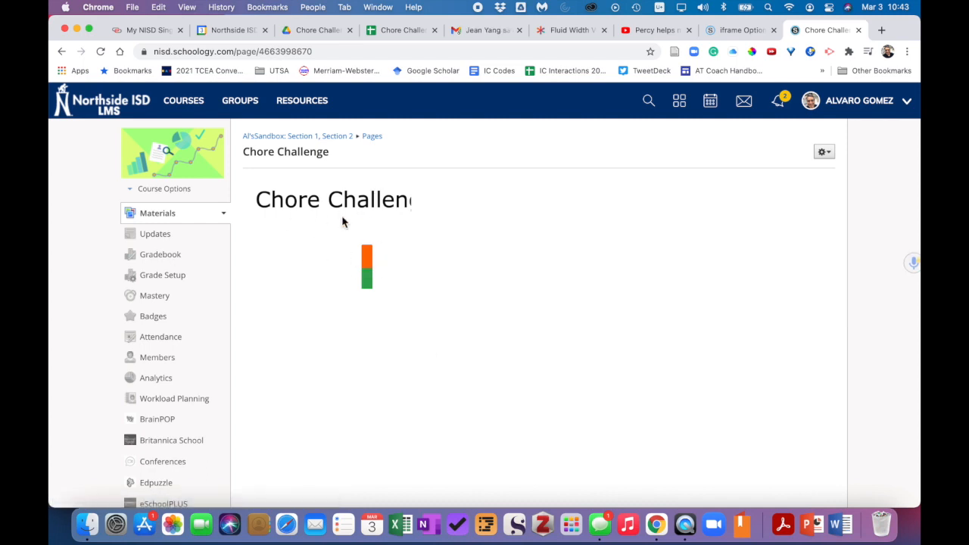
left_click(824, 154)
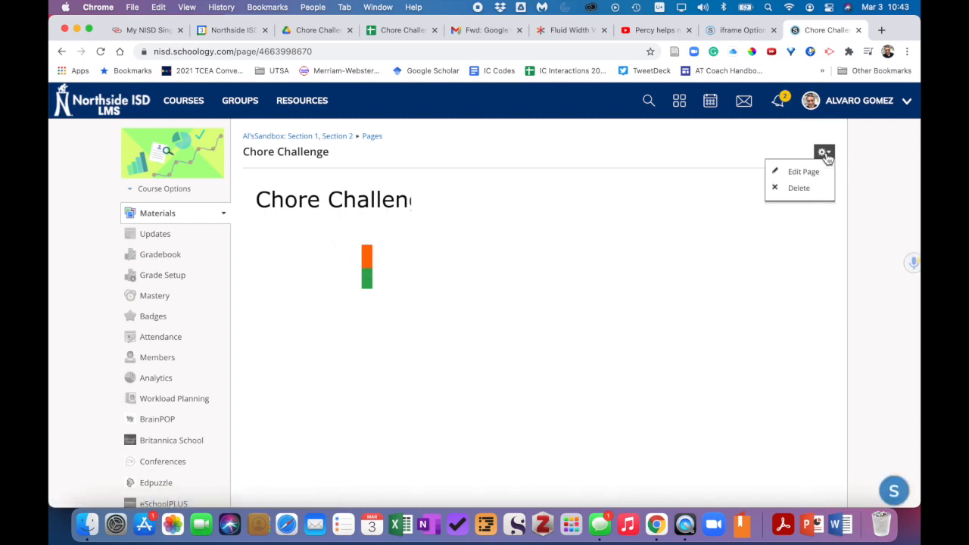
left_click(803, 174)
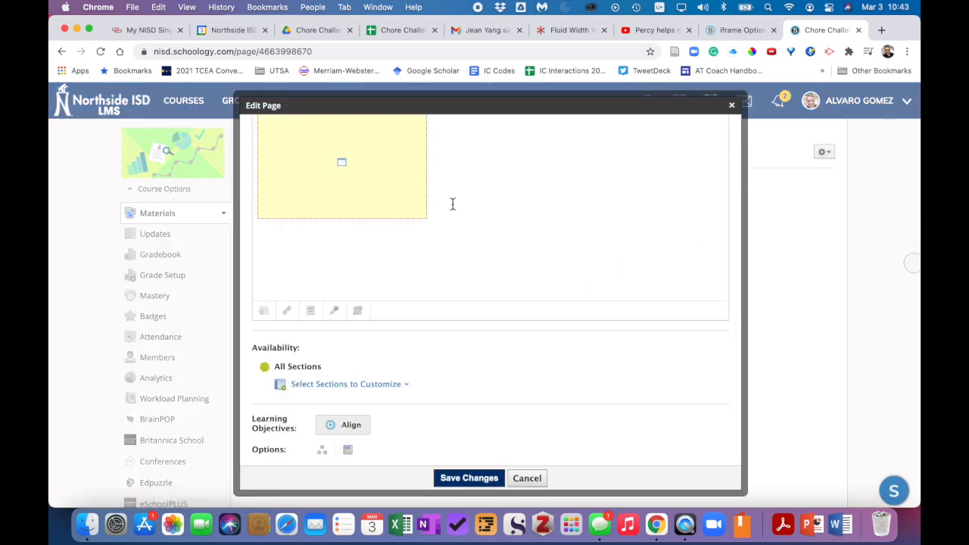
scroll(496, 219, "up", 4)
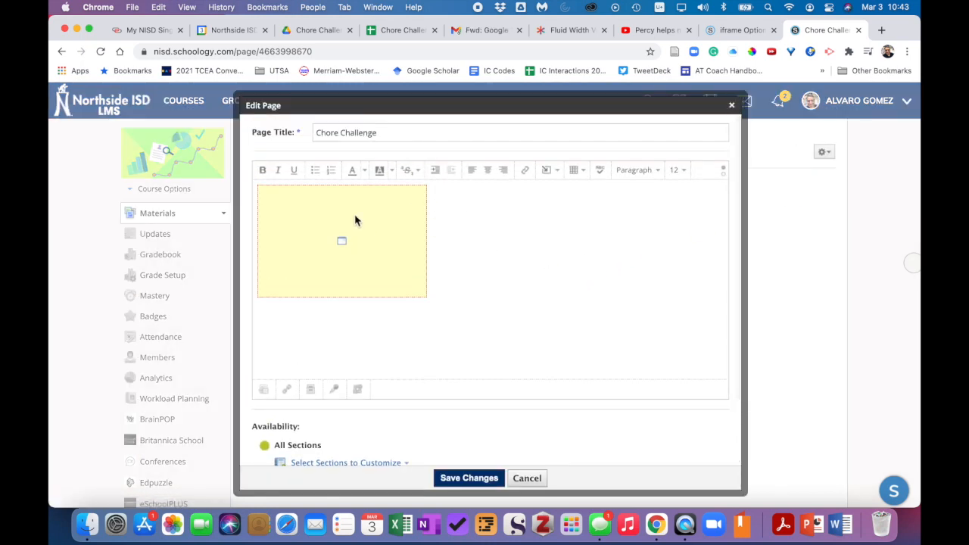
left_click(293, 226)
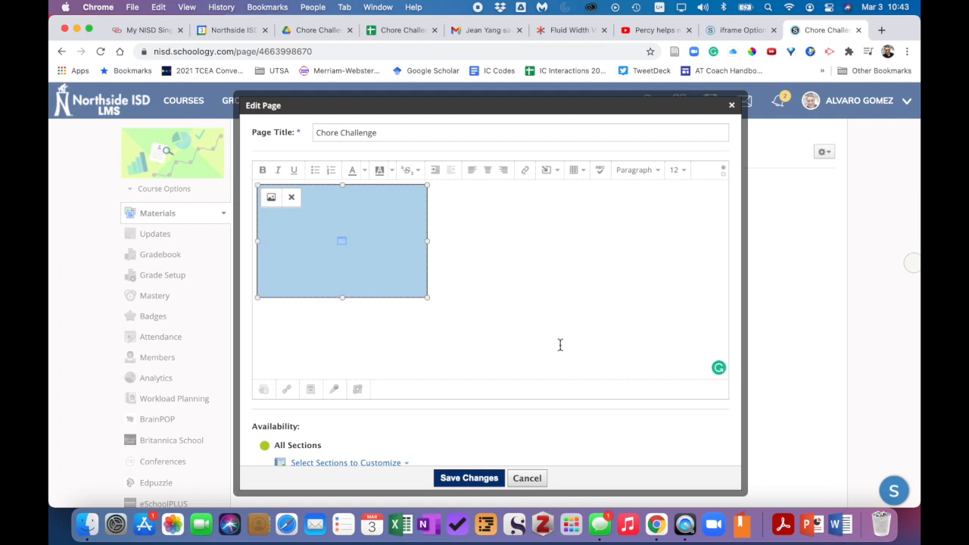
left_click_drag(429, 301, 627, 425)
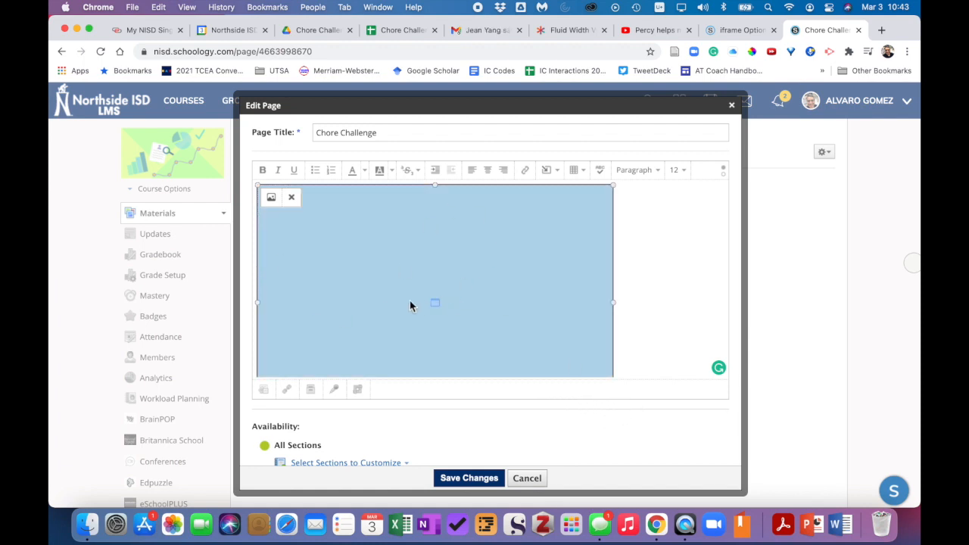
left_click(477, 478)
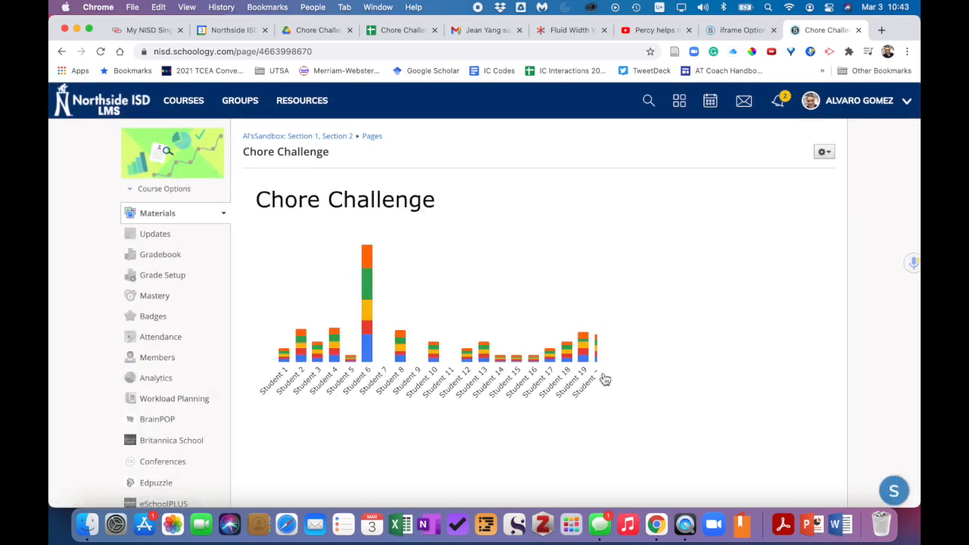
Edit the page again, widen the embedded chart frame slightly so the Student 20 column fits, and save the changes
mouse_move(601, 346)
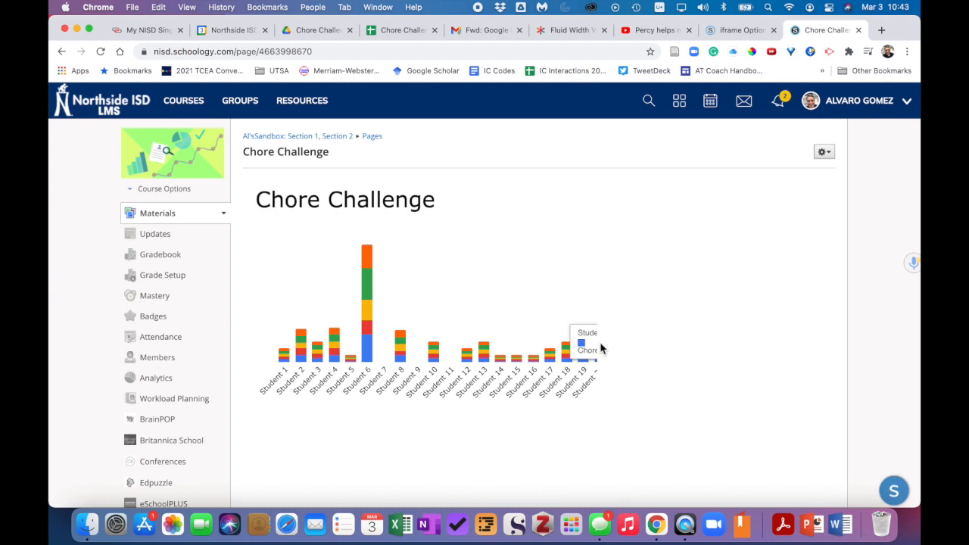
left_click(825, 153)
left_click(801, 169)
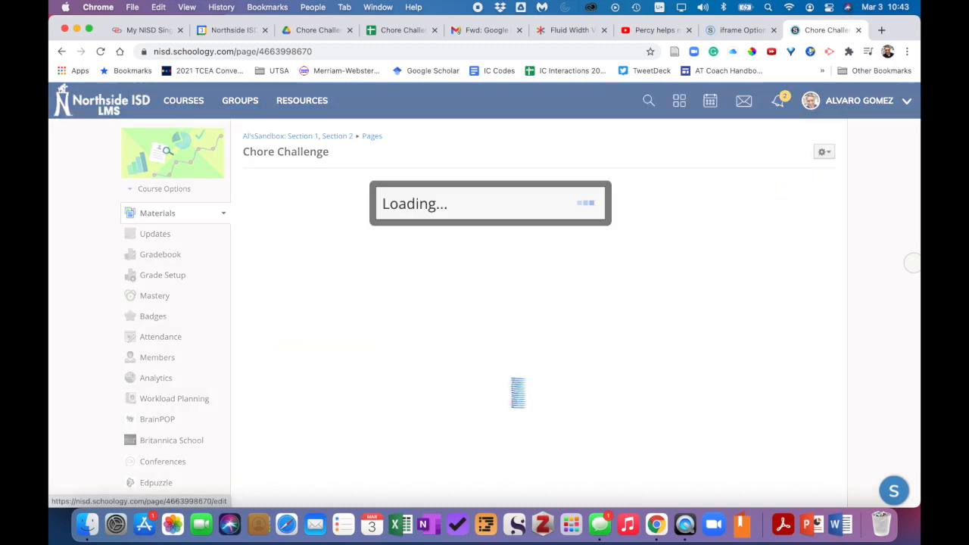
scroll(606, 222, "up", 1)
left_click(544, 213)
left_click_drag(613, 243, 649, 248)
left_click(479, 477)
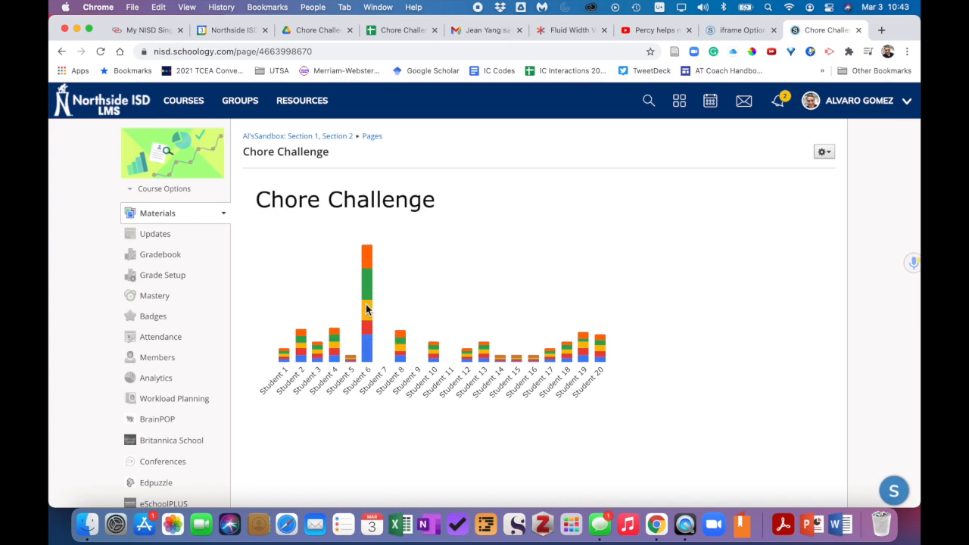
Return to the Al'sSandbox materials page, reload it and examine how the embedded Chore Challenge chart fits in the list
scroll(458, 383, "down", 5)
scroll(454, 381, "up", 5)
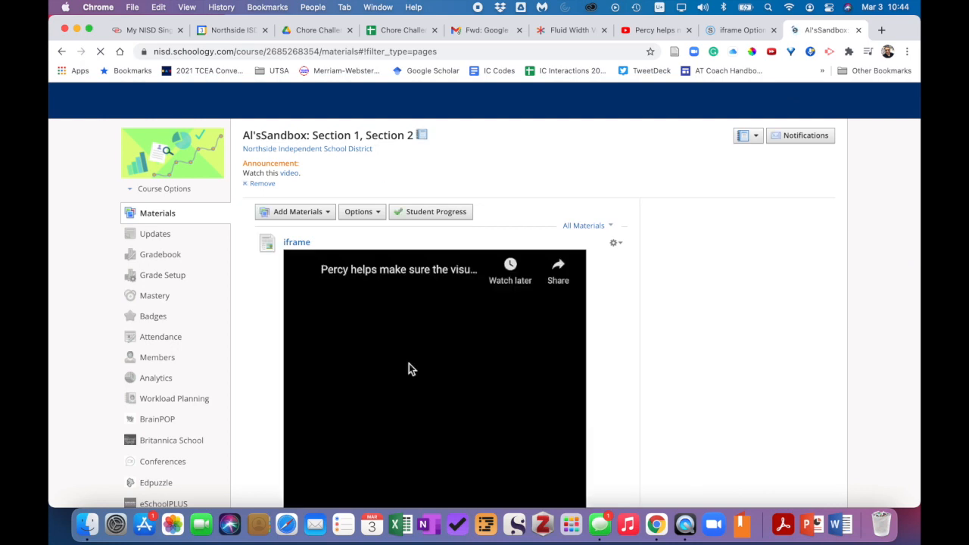
scroll(408, 364, "down", 5)
scroll(411, 368, "down", 2)
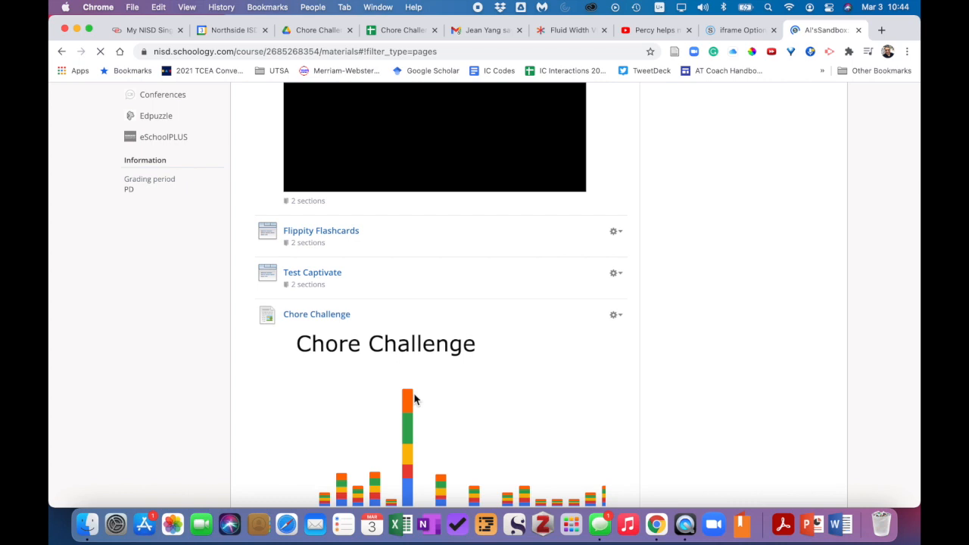
scroll(414, 399, "down", 3)
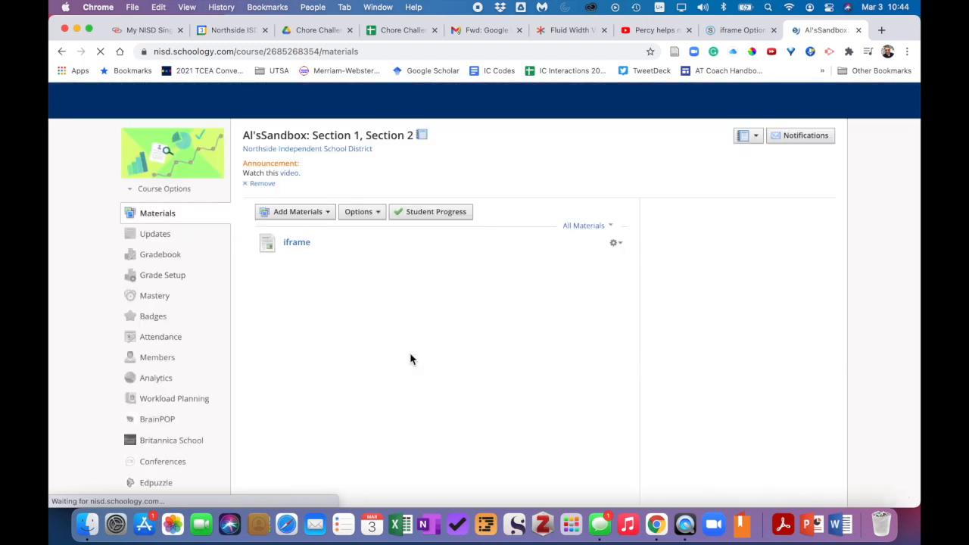
scroll(434, 379, "down", 10)
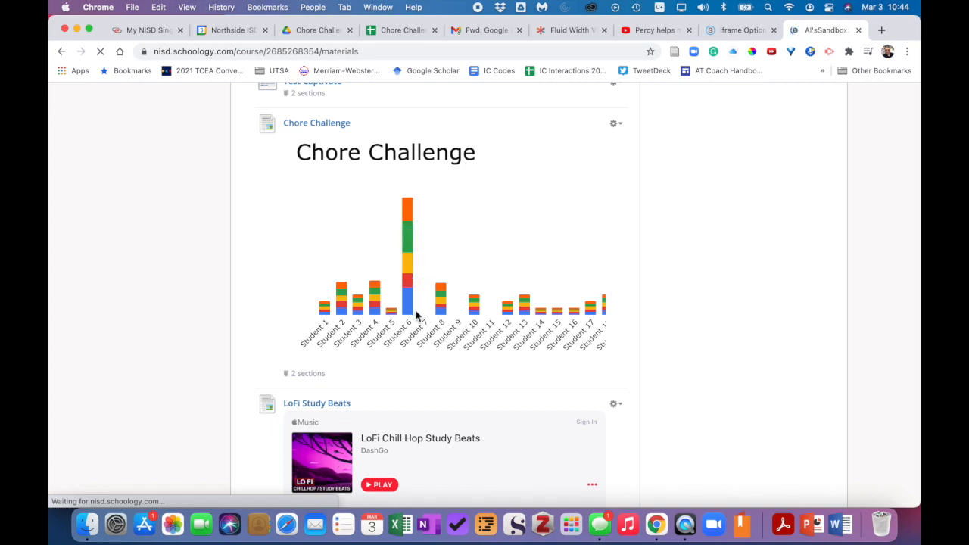
Read the Schoology Support thread on iframe options, including replies about screen-based resizing and the passage "contextual menus are disabled"
left_click(741, 31)
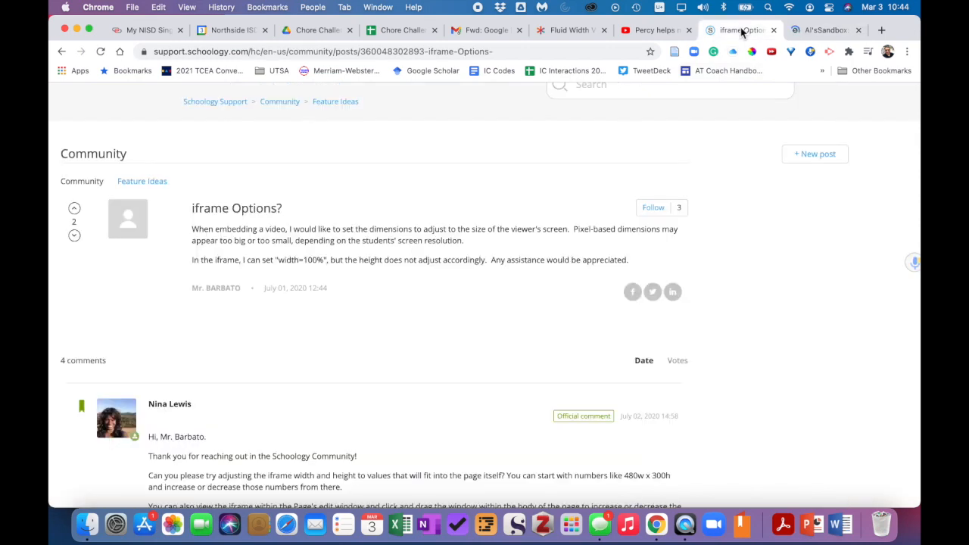
scroll(298, 289, "down", 12)
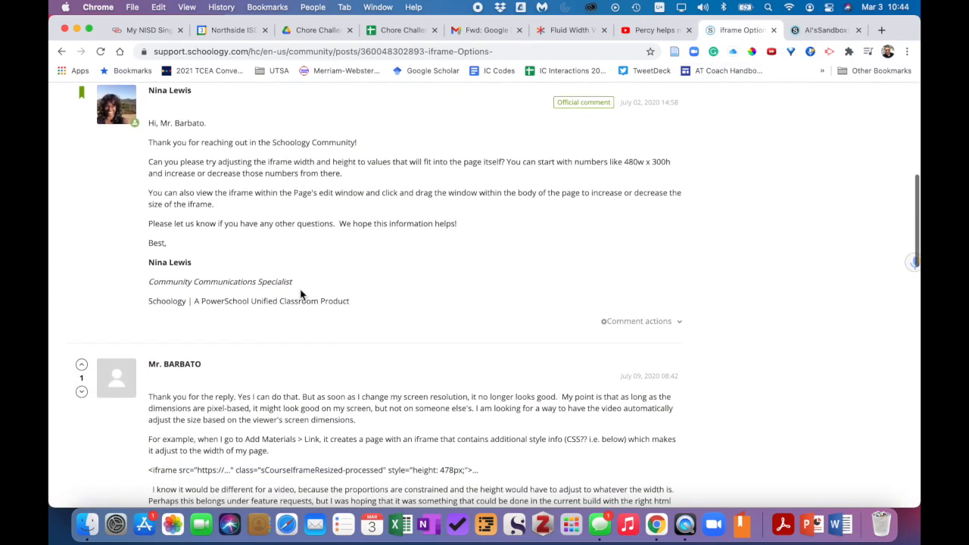
scroll(301, 295, "down", 1)
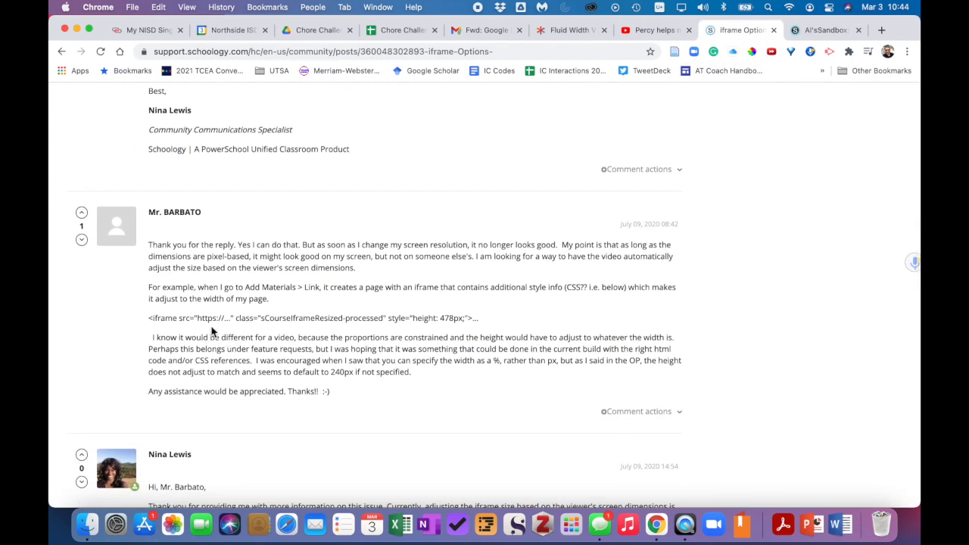
scroll(382, 356, "down", 7)
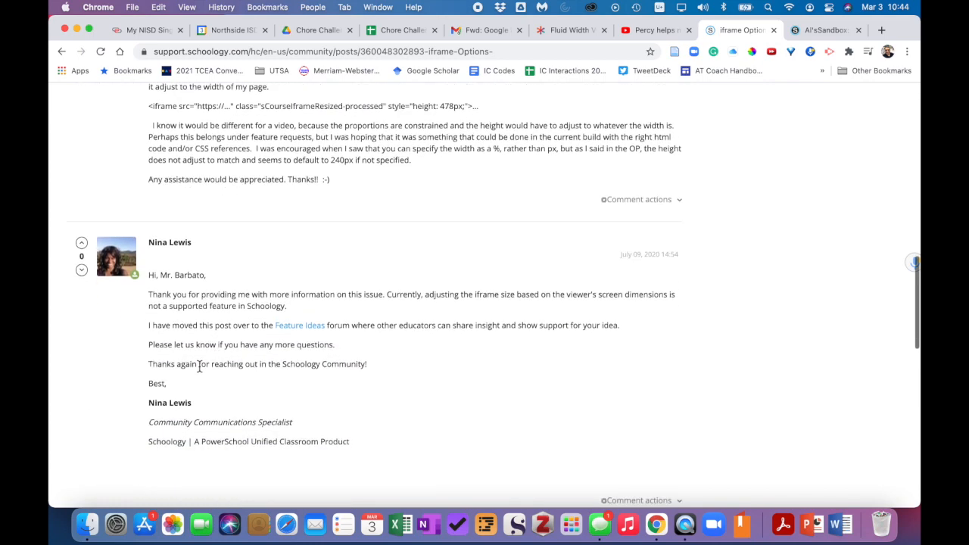
scroll(216, 306, "down", 7)
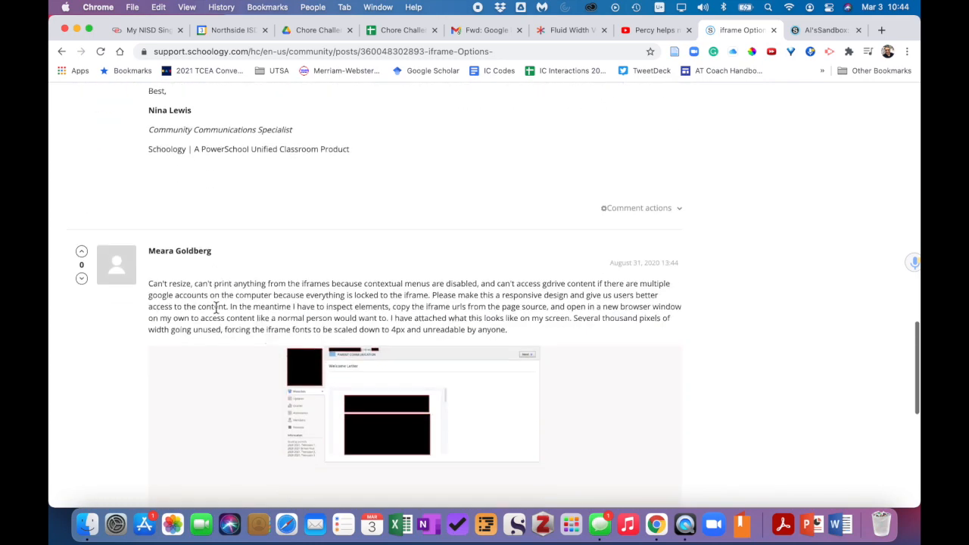
left_click_drag(147, 277, 169, 277)
left_click(222, 277)
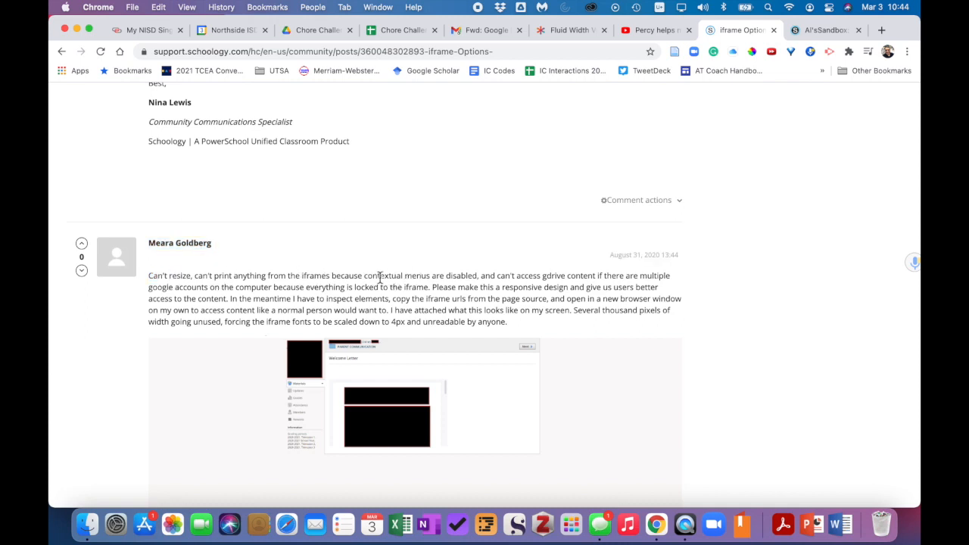
left_click_drag(367, 278, 486, 278)
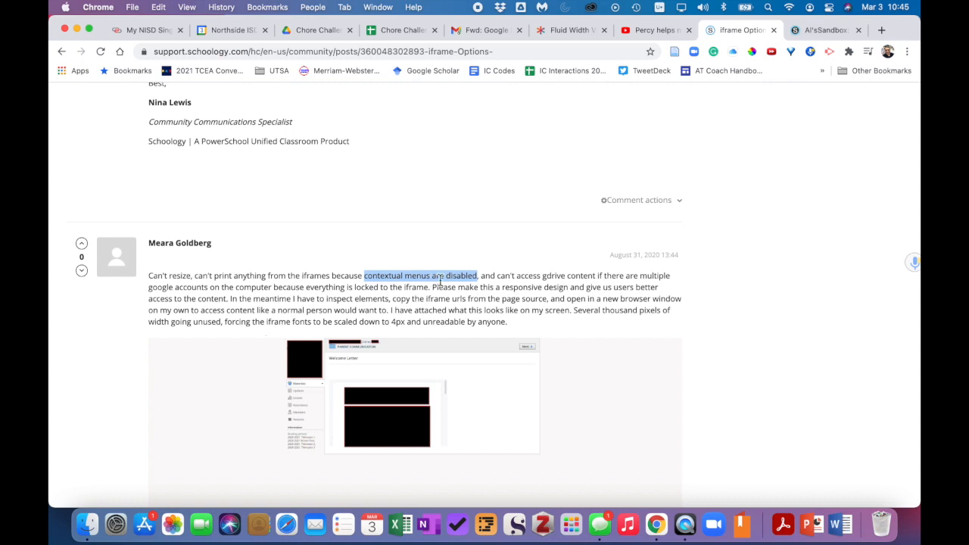
scroll(455, 156, "up", 6)
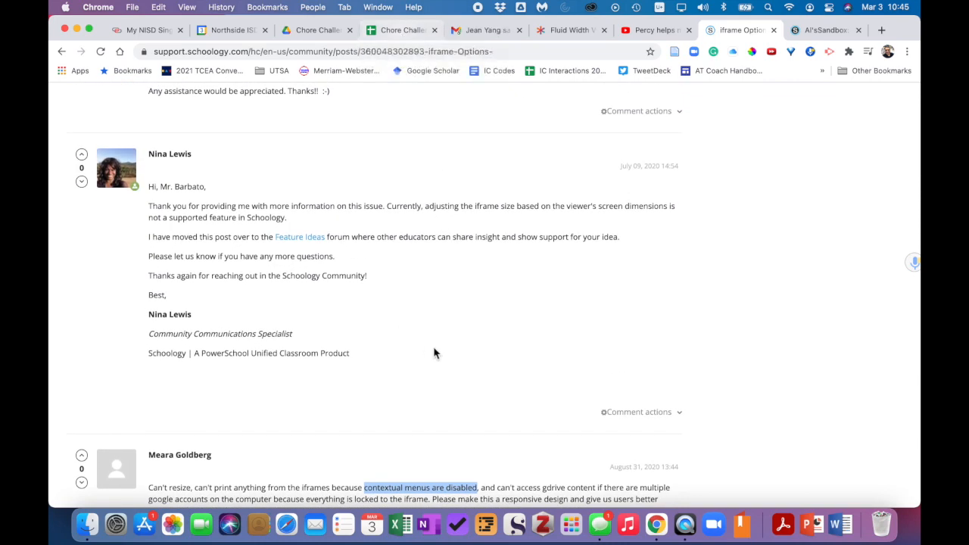
scroll(433, 351, "down", 1)
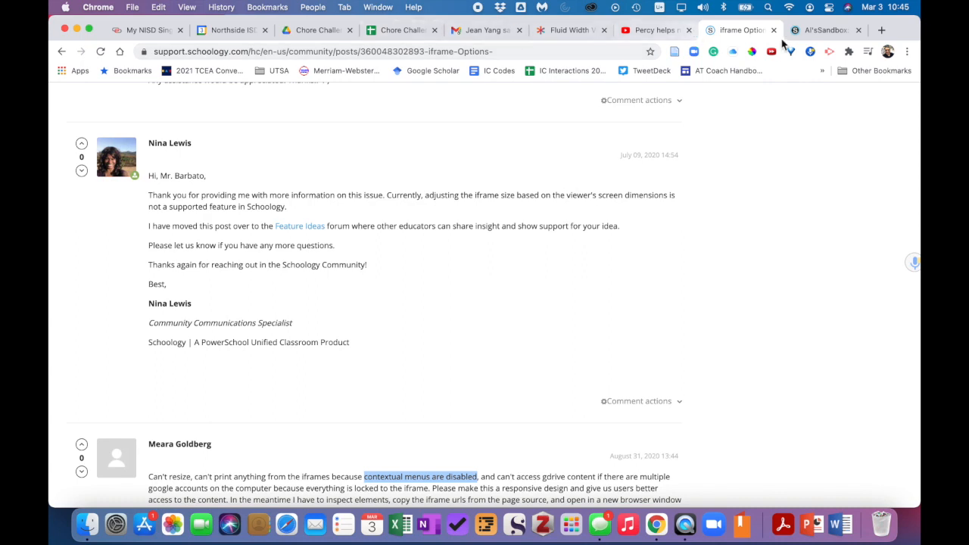
Open the Chore Challenge page from the Schoology materials list, inspect its embedded frame in the page editor, and cancel without saving
left_click(824, 30)
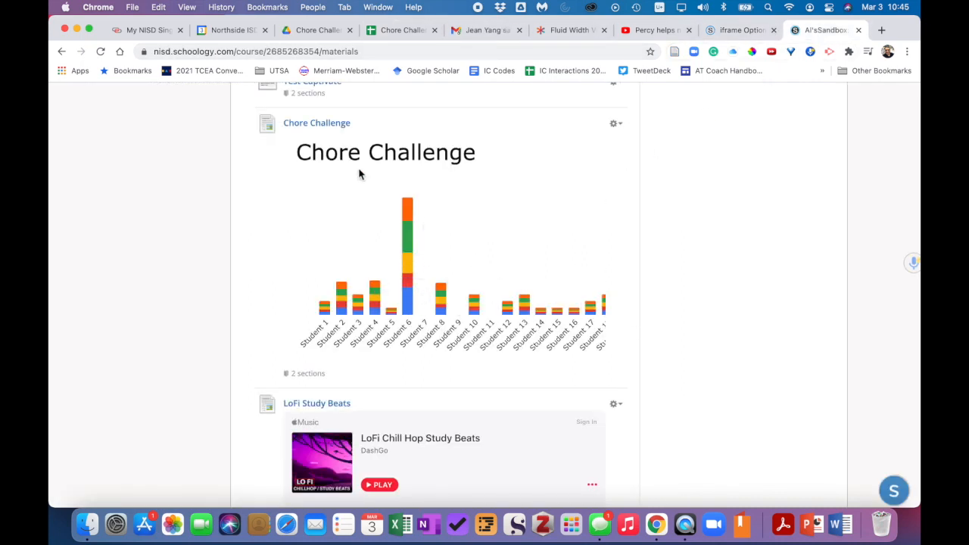
scroll(409, 287, "up", 3)
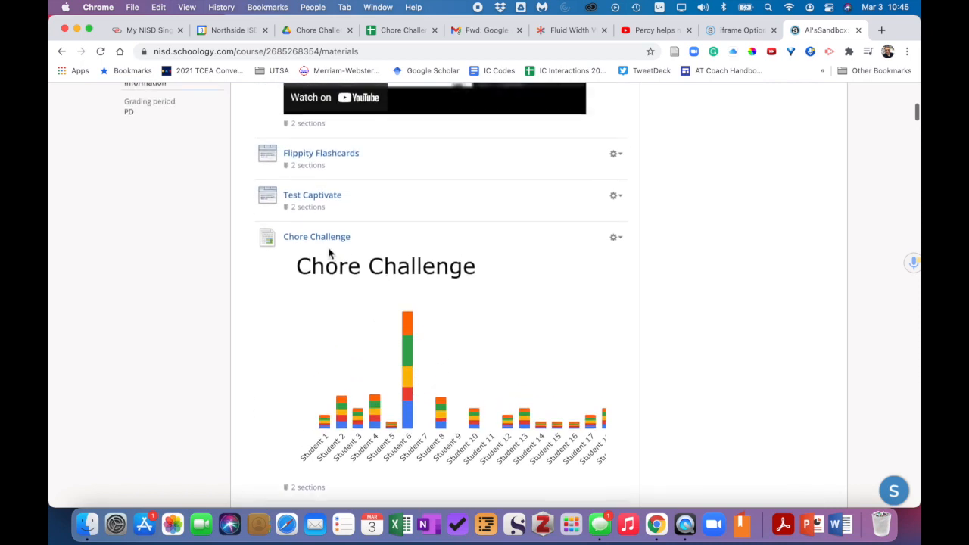
left_click(321, 243)
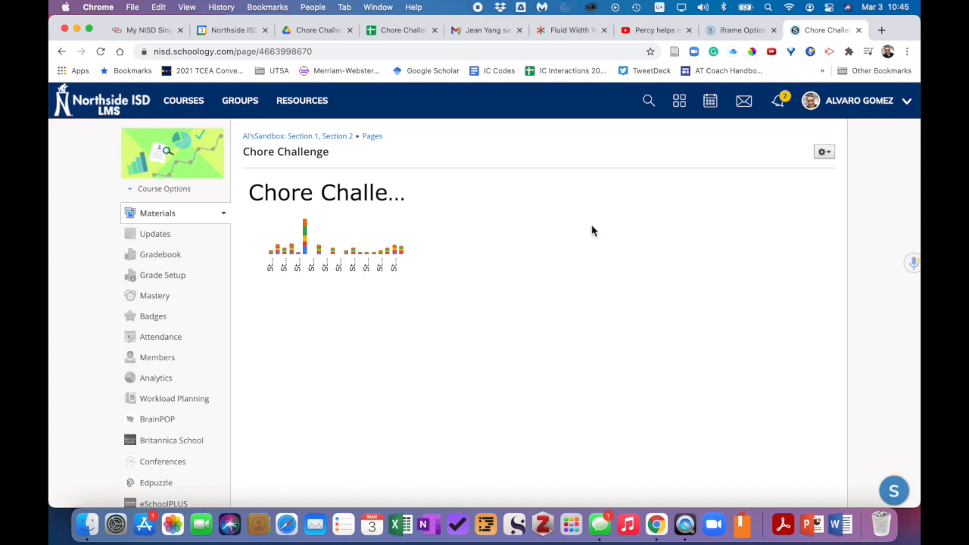
left_click(825, 153)
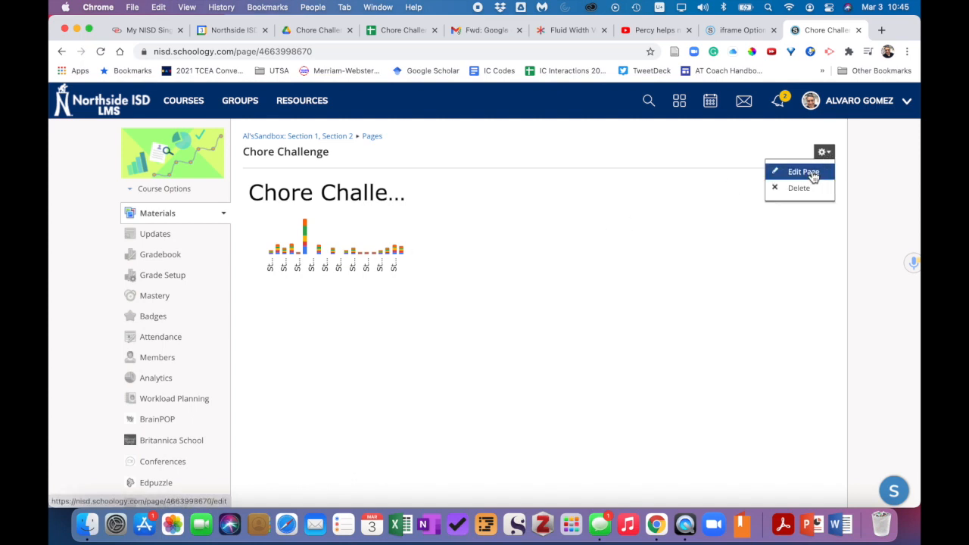
left_click(809, 172)
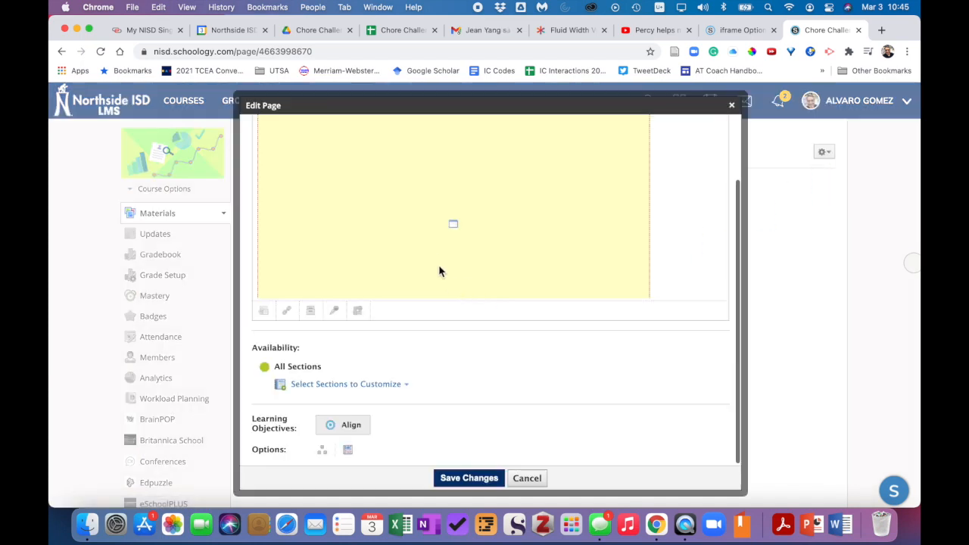
scroll(514, 232, "up", 2)
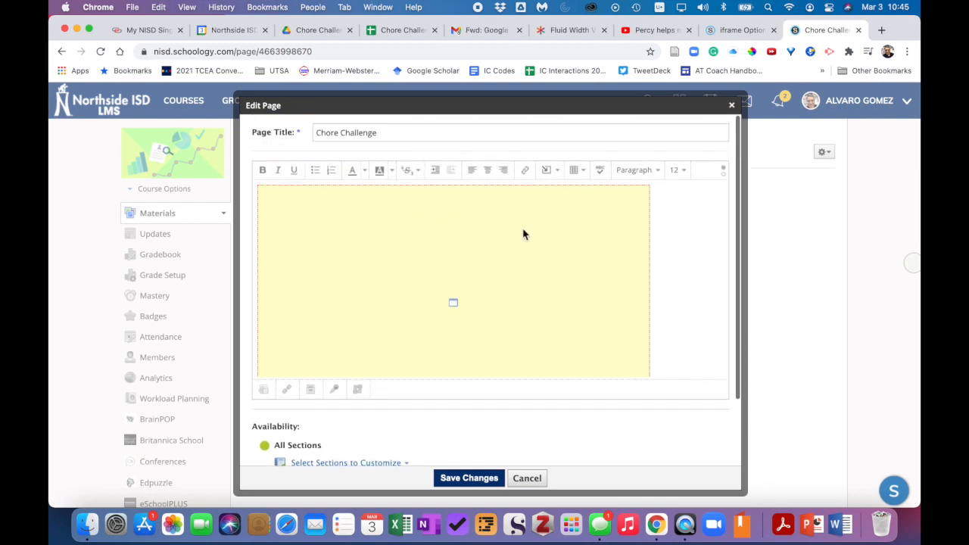
left_click(528, 478)
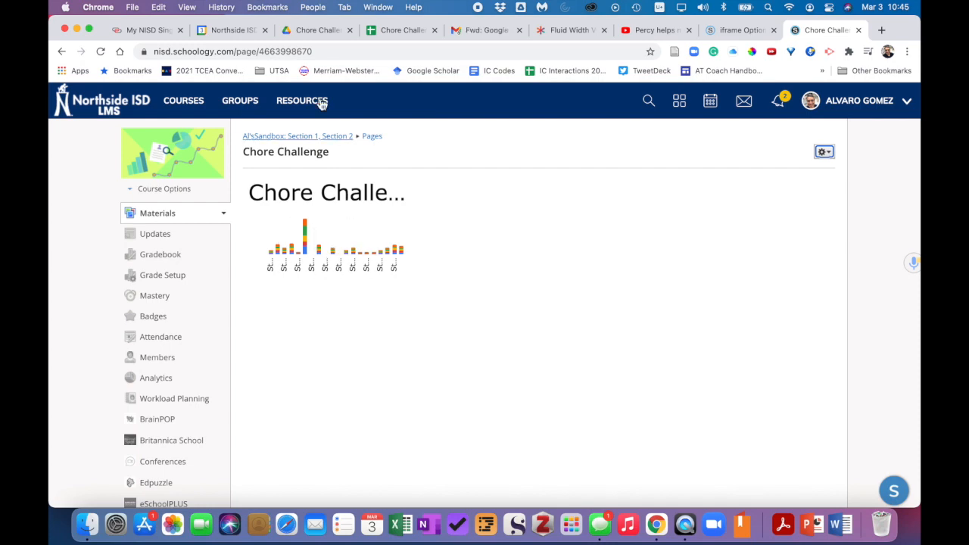
Close the publishing dialog in the Chore Challenge spreadsheet and enlarge the chart to reach about column M and row 19
left_click(487, 31)
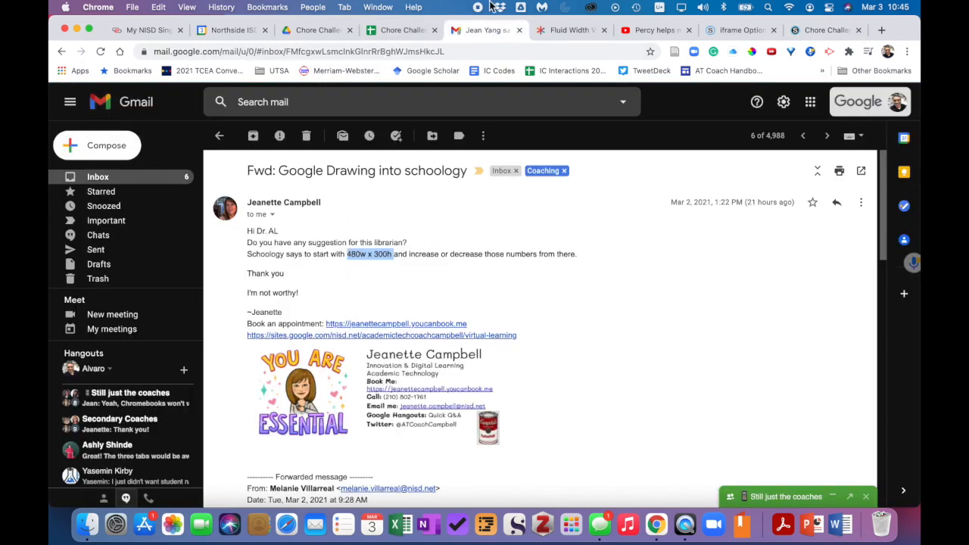
left_click(402, 31)
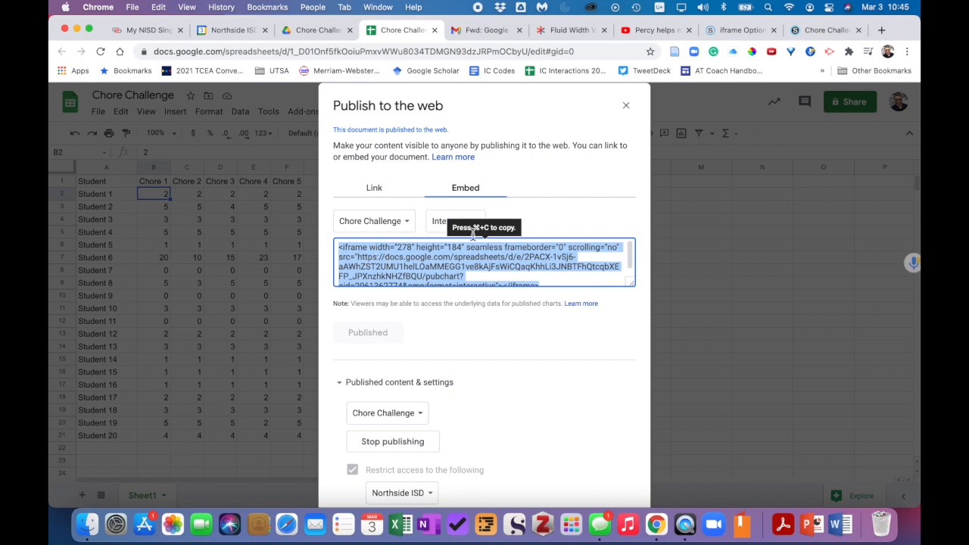
left_click(626, 106)
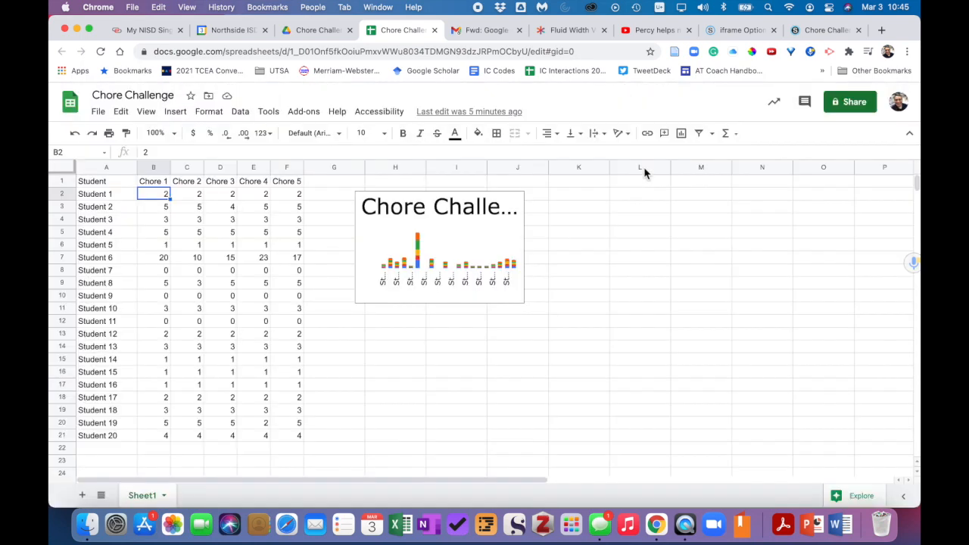
left_click(443, 251)
left_click_drag(523, 303, 764, 430)
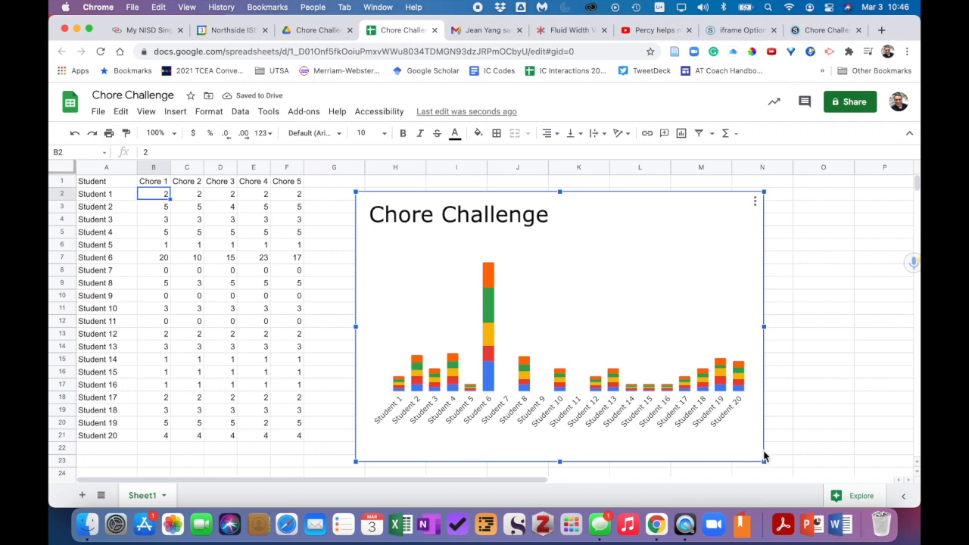
left_click_drag(763, 459, 640, 385)
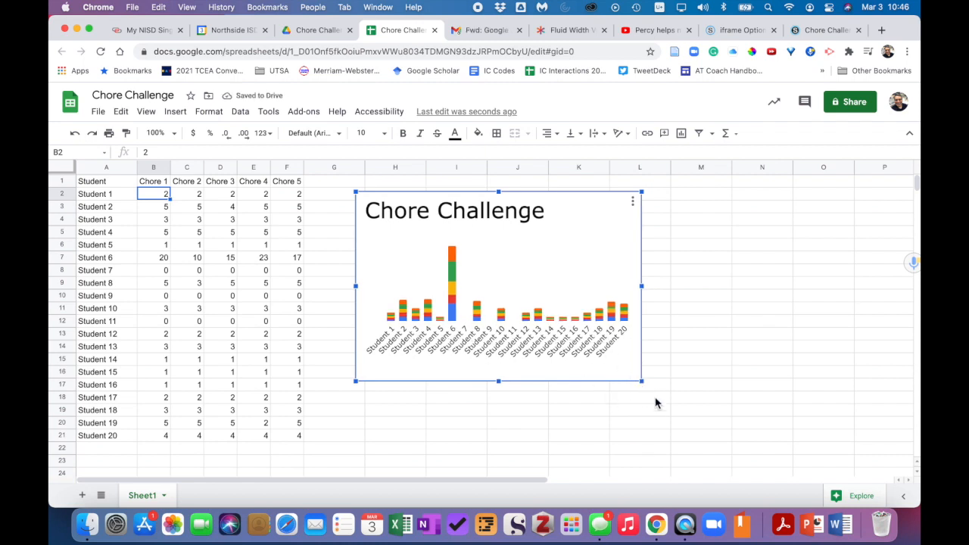
left_click_drag(643, 383, 691, 415)
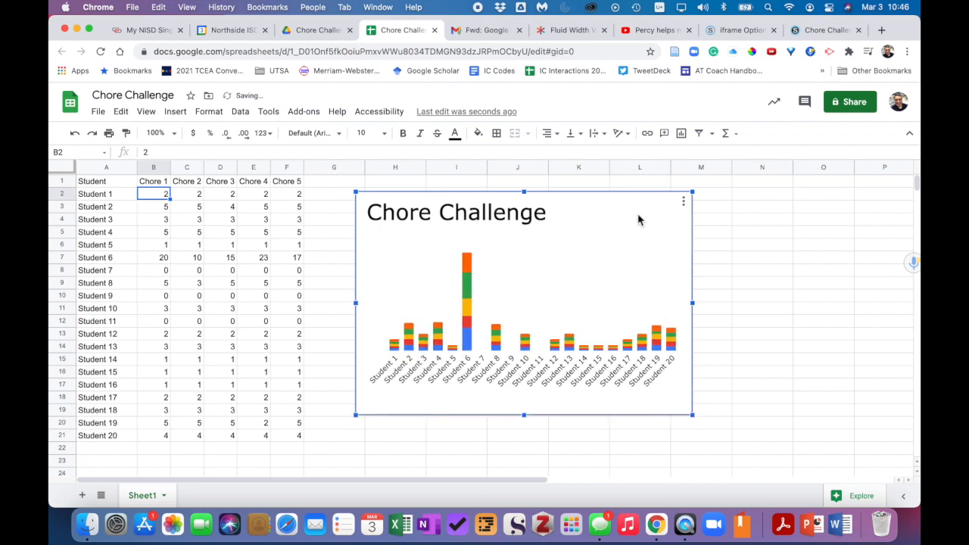
left_click(720, 274)
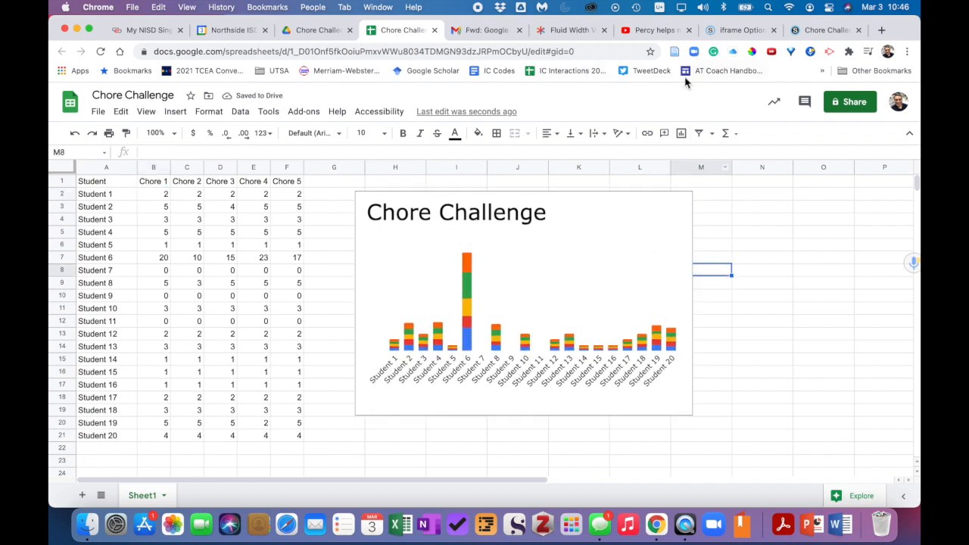
Reload the Chore Challenge page in Schoology and compare its embedded chart with the resized chart in the spreadsheet
left_click(823, 30)
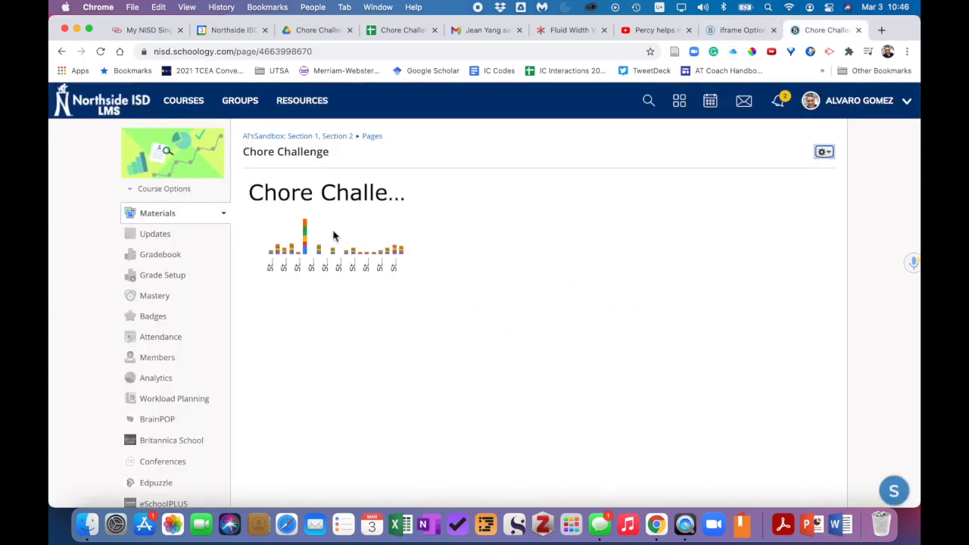
left_click(100, 51)
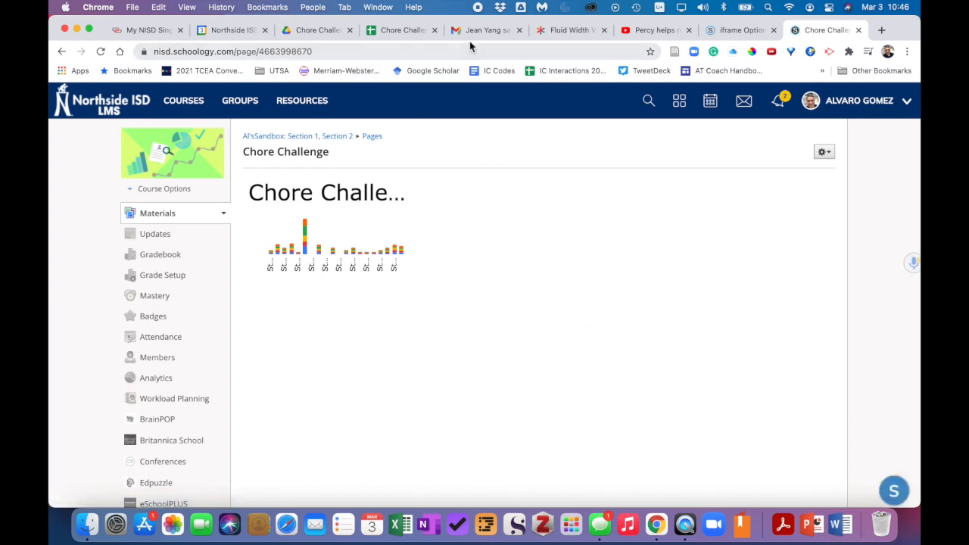
left_click(400, 34)
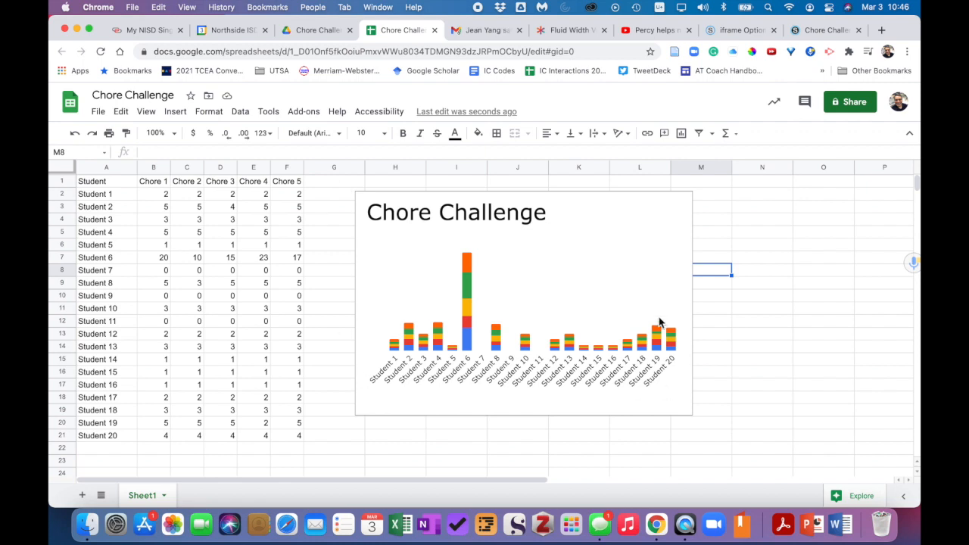
left_click(831, 32)
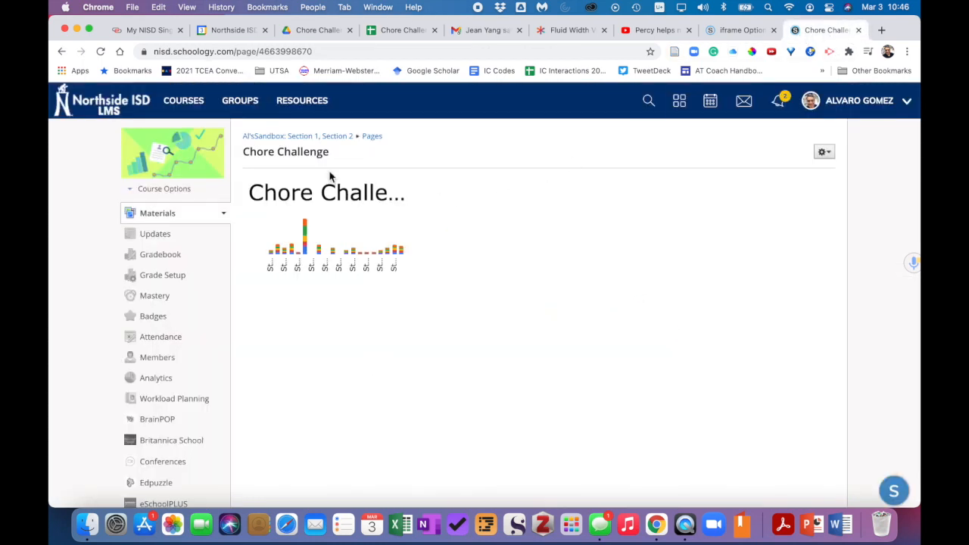
Go back to the course materials and check the embedded Chore Challenge chart in the list
left_click(167, 216)
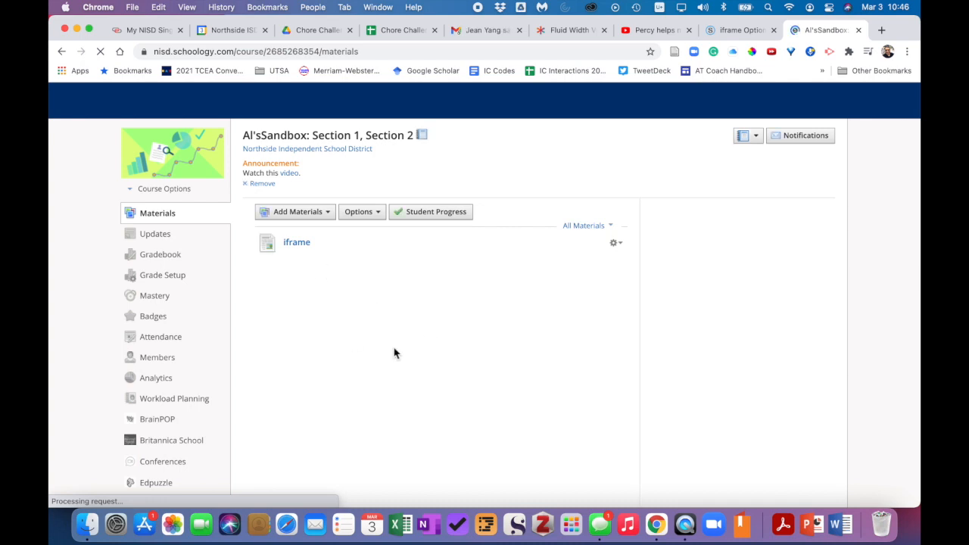
scroll(417, 366, "down", 3)
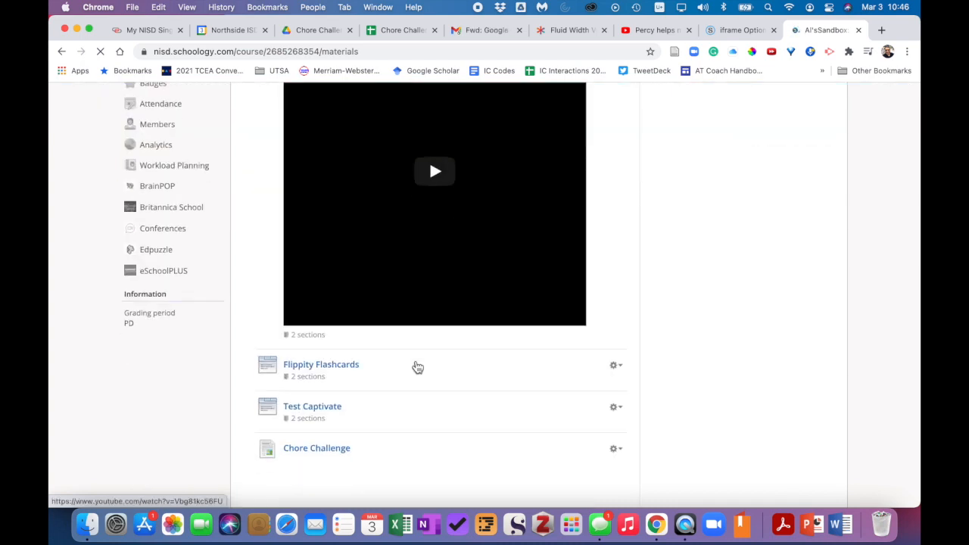
scroll(417, 367, "down", 5)
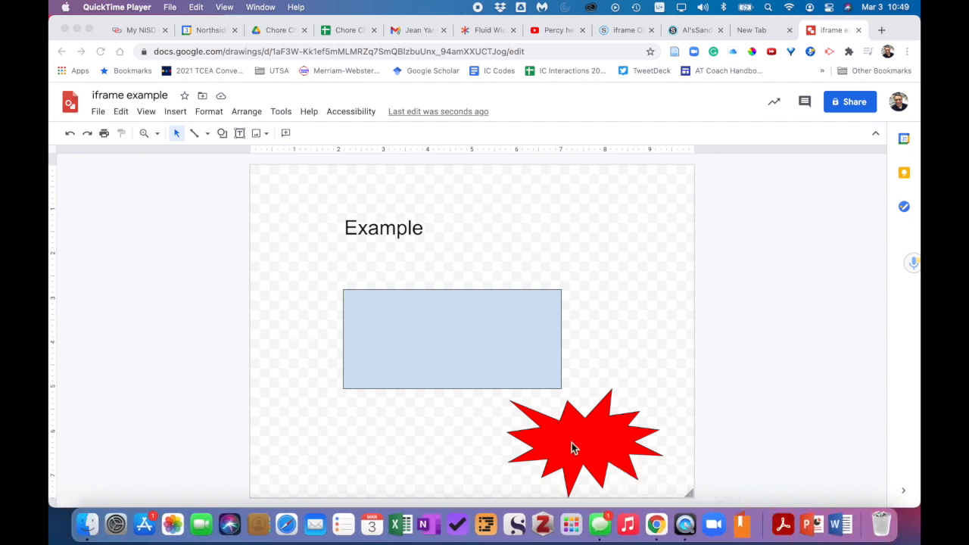
Open web publishing for the iframe example drawing and choose the Small (480x360) image size, consulting the dimensions suggested in the Gmail message
left_click(146, 198)
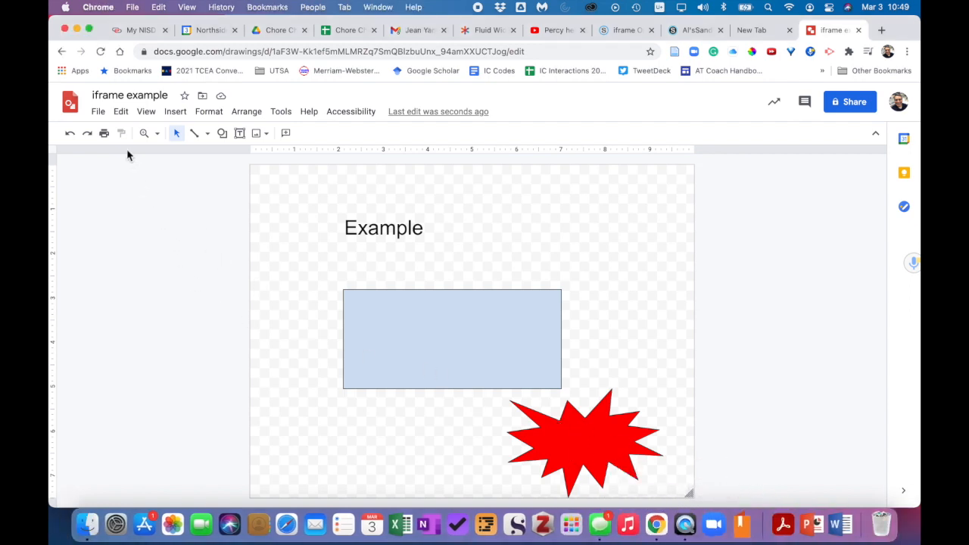
left_click(99, 112)
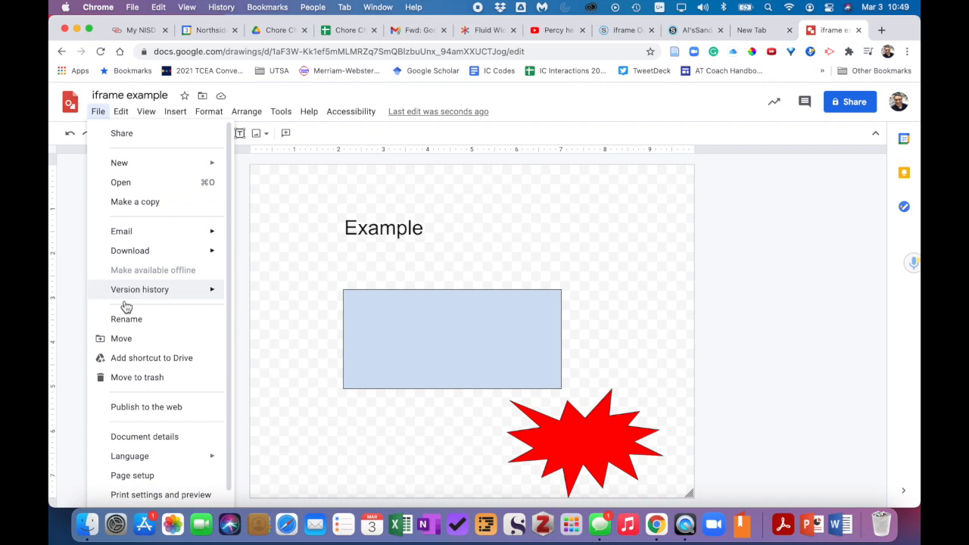
left_click(152, 406)
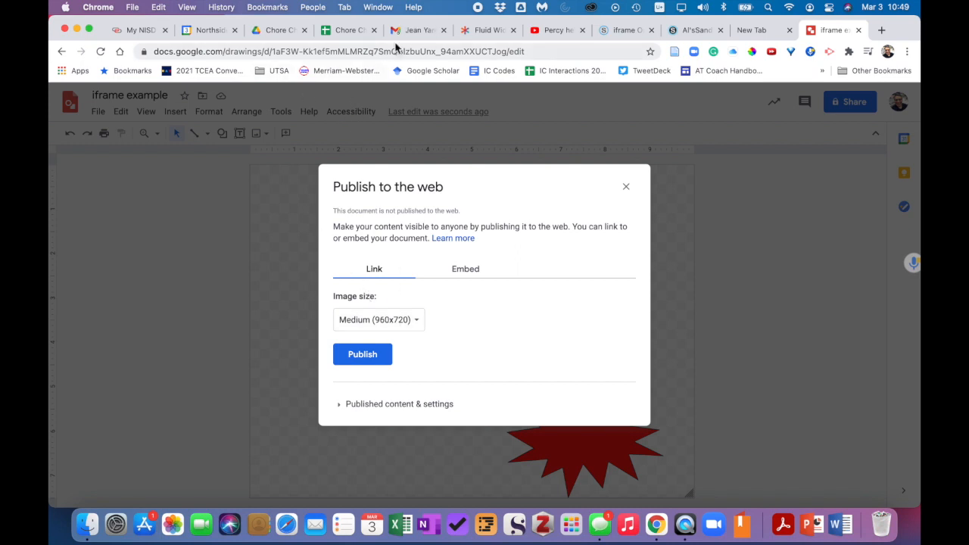
left_click(417, 29)
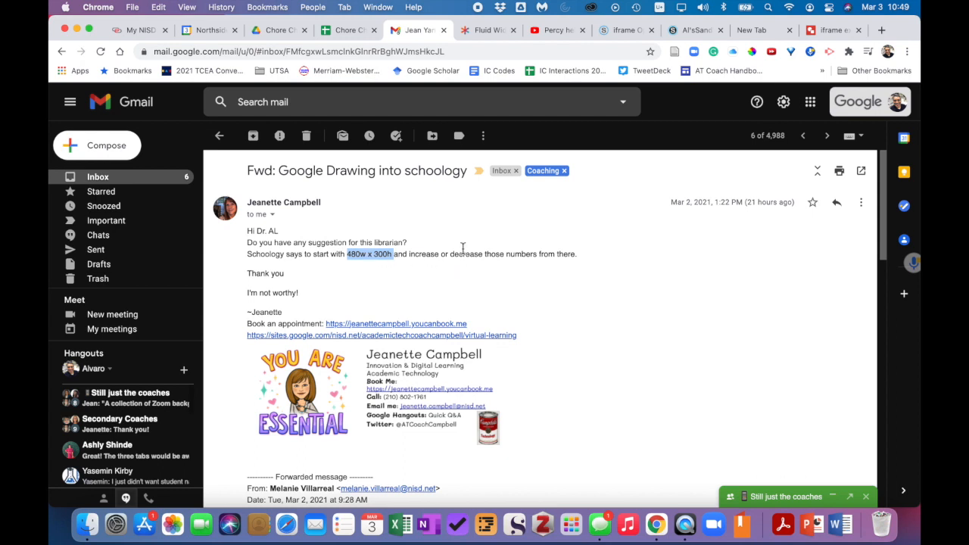
left_click(831, 29)
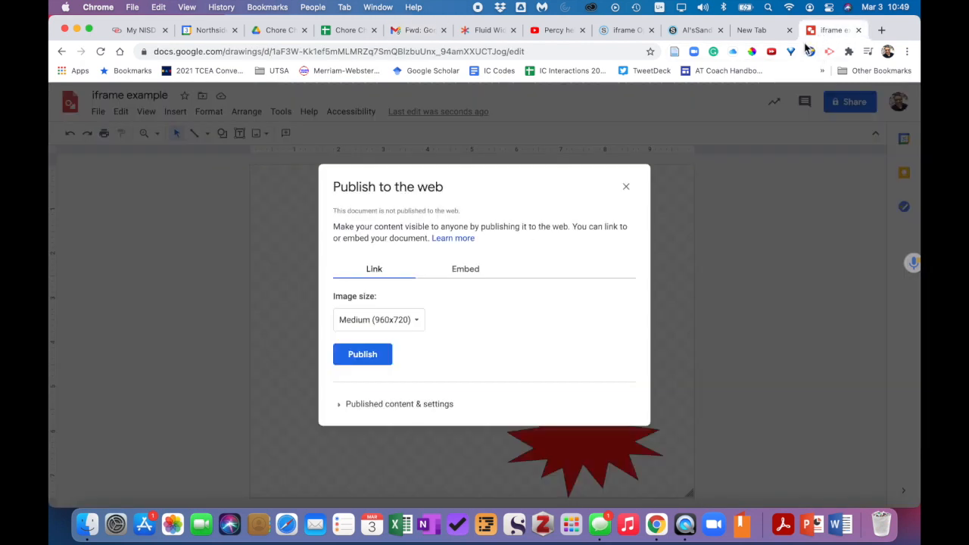
left_click(394, 327)
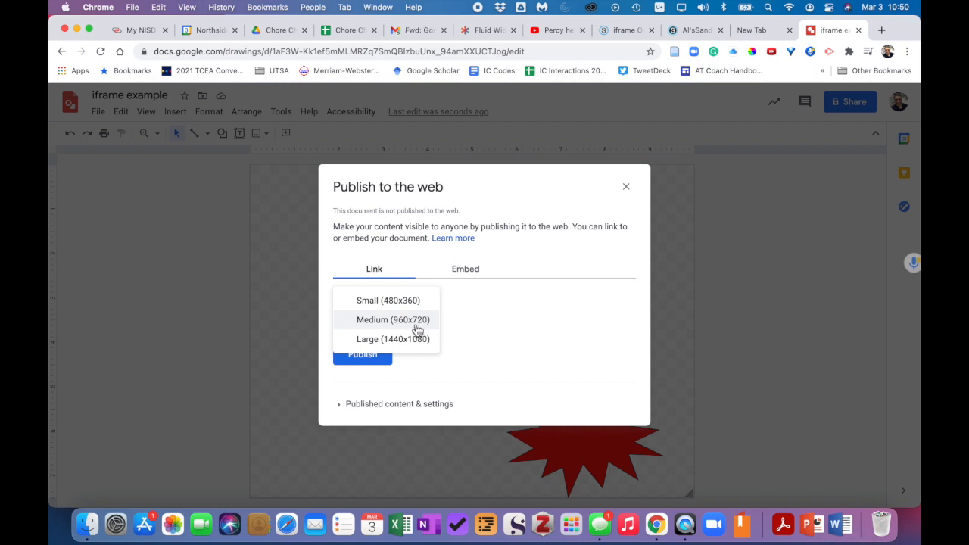
left_click(402, 305)
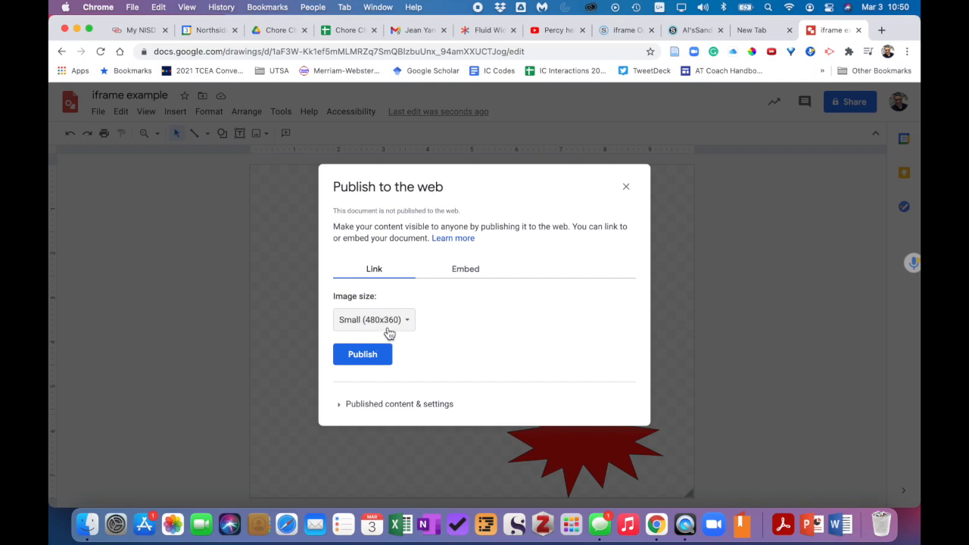
Recheck the suggested dimensions in the Gmail message and publish the iframe example drawing to the web
left_click(422, 31)
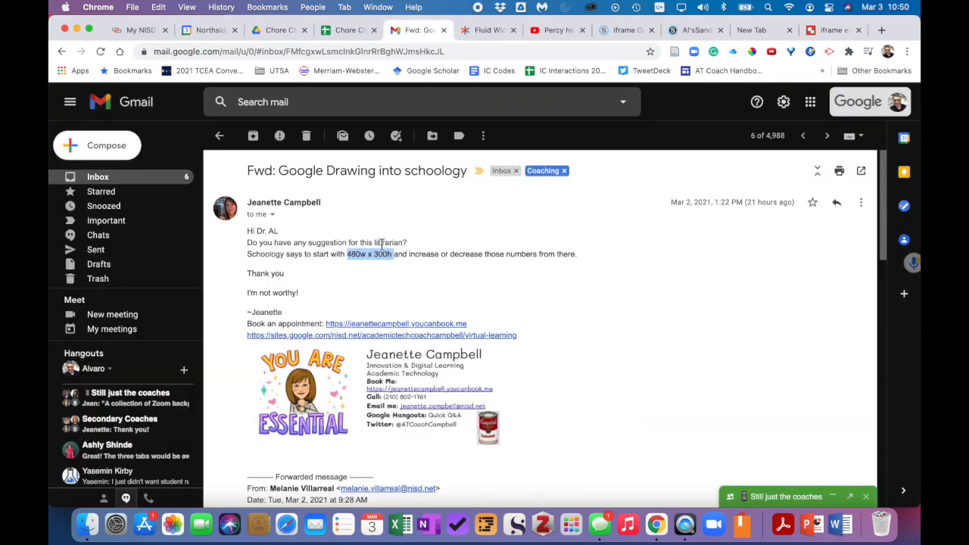
left_click(837, 34)
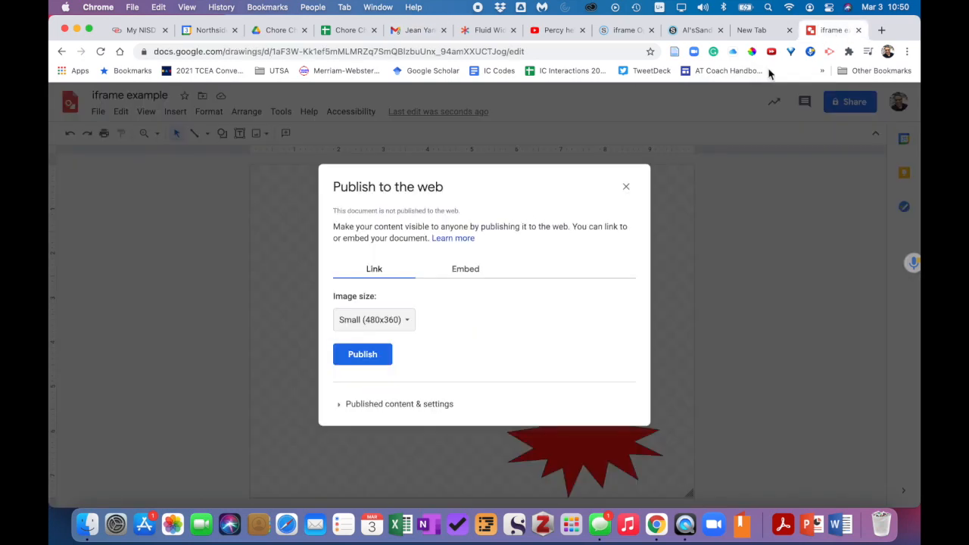
left_click(365, 356)
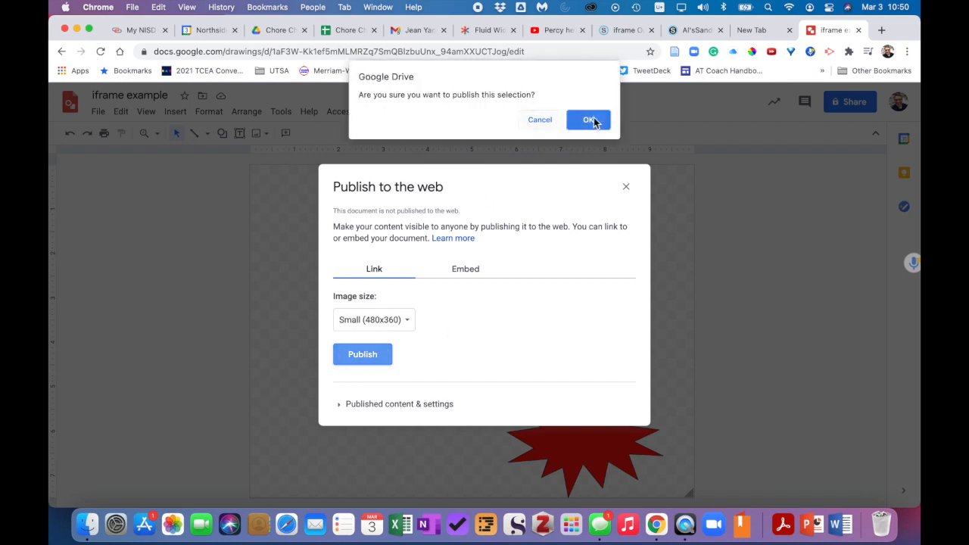
left_click(587, 119)
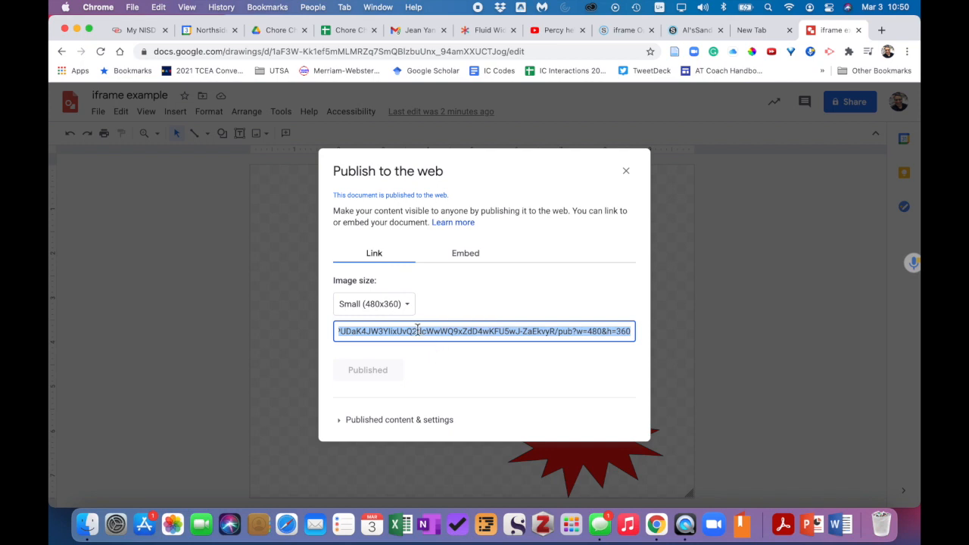
Set the drawing's embed code to the Small (480x360) image size, copy the code, and close the publishing dialog
left_click(465, 256)
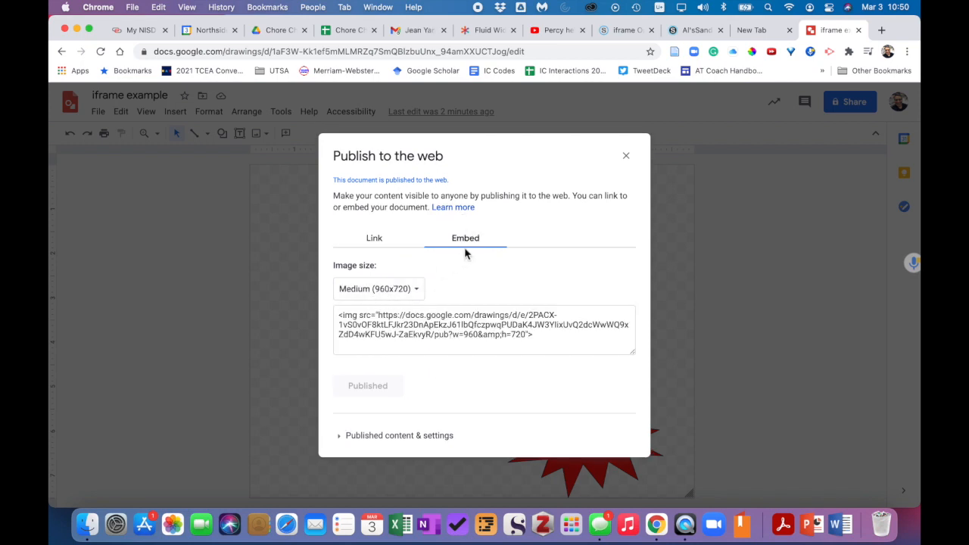
left_click(379, 292)
left_click(375, 271)
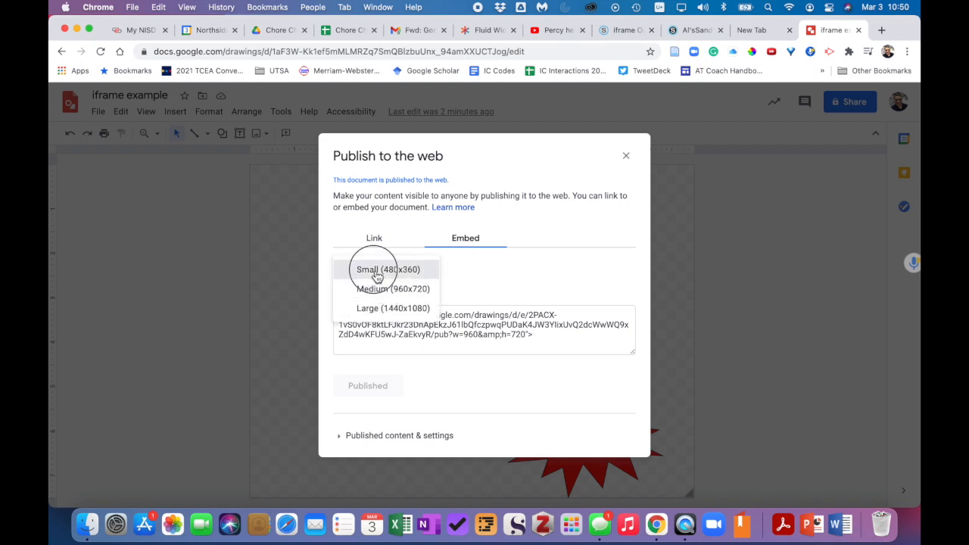
left_click(399, 327)
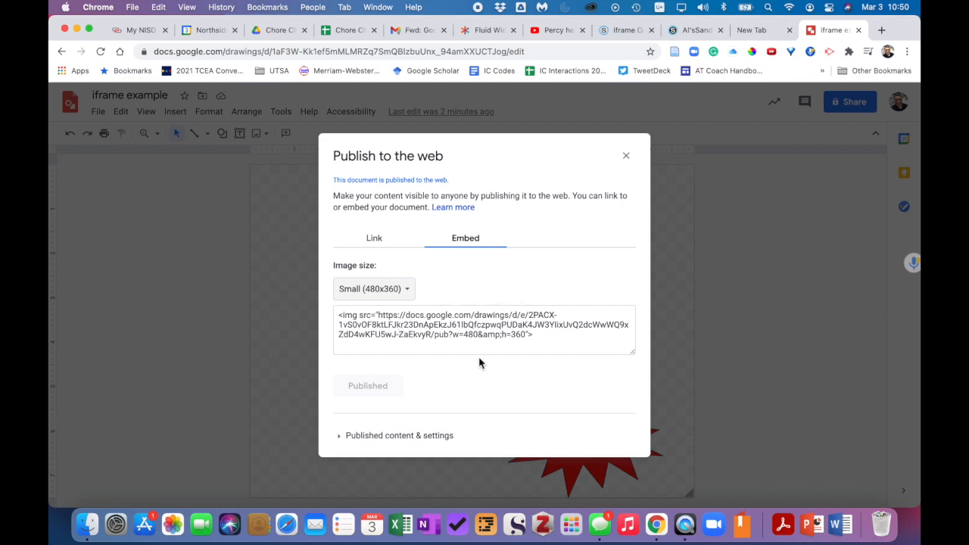
mouse_move(635, 355)
left_mouse_down()
mouse_move(632, 389)
mouse_move(621, 354)
left_mouse_up()
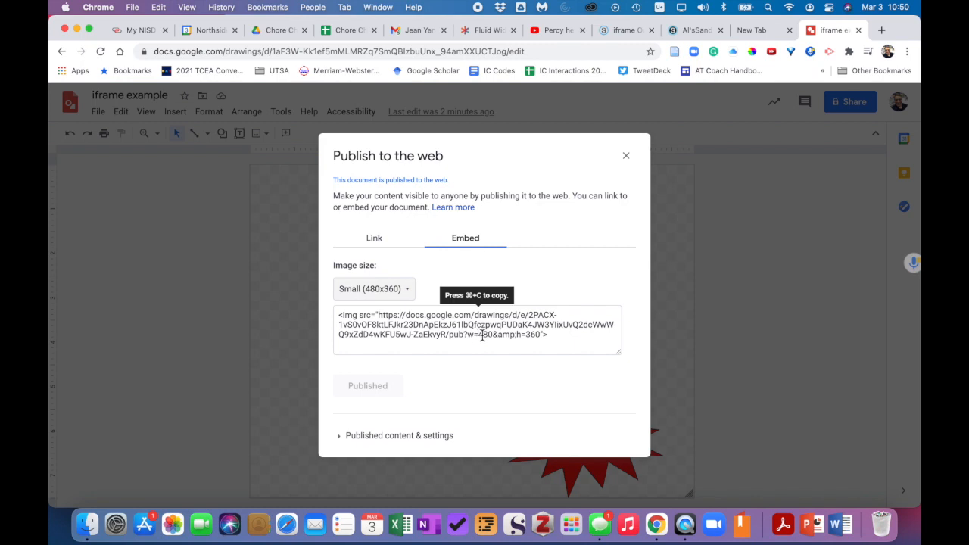
left_click(436, 325)
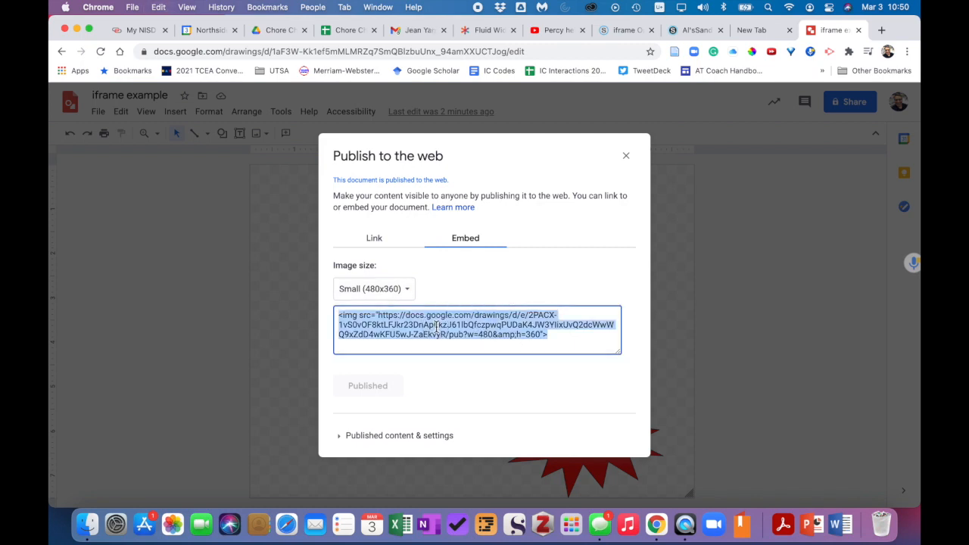
left_click(537, 269)
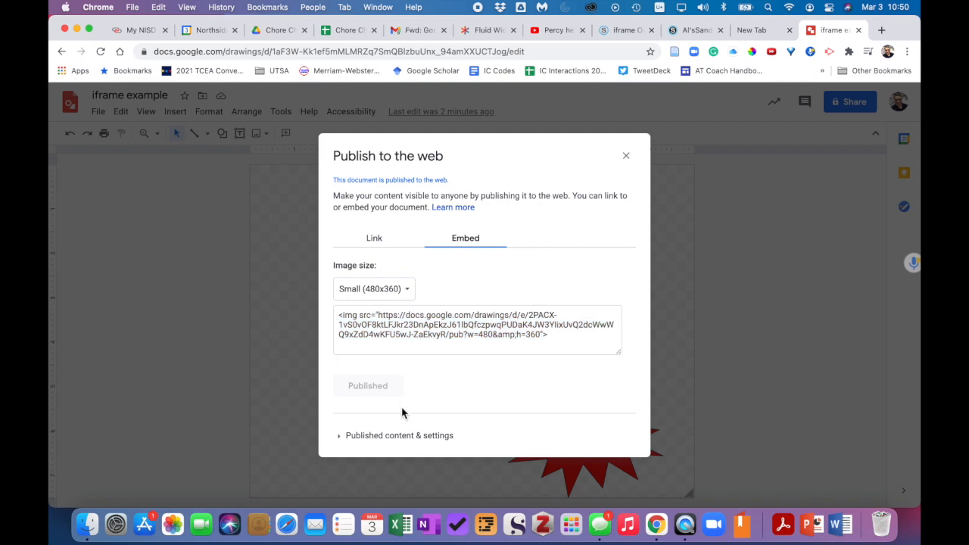
left_click(626, 157)
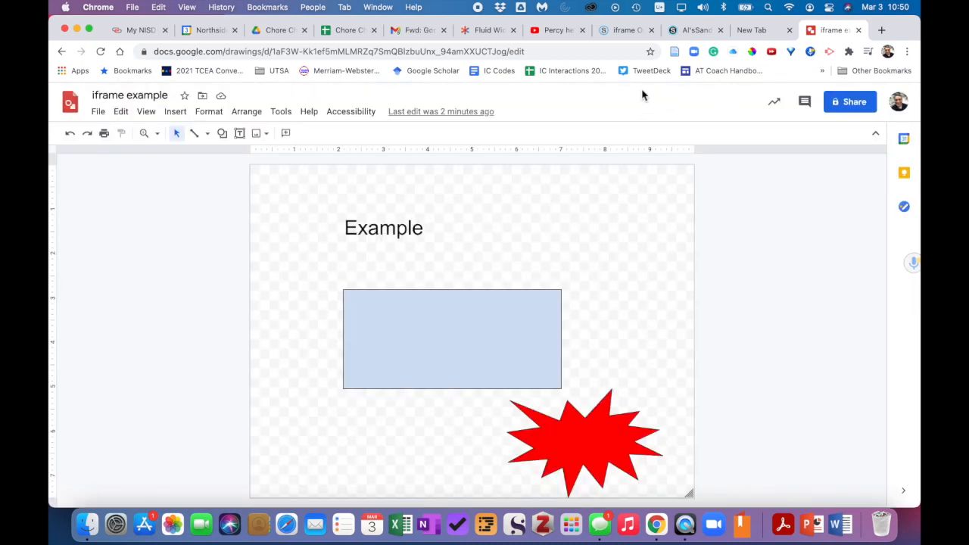
Reload the Schoology course materials and compare the embedded Chore Challenge chart with the chart in the spreadsheet
left_click(708, 30)
scroll(403, 255, "up", 1)
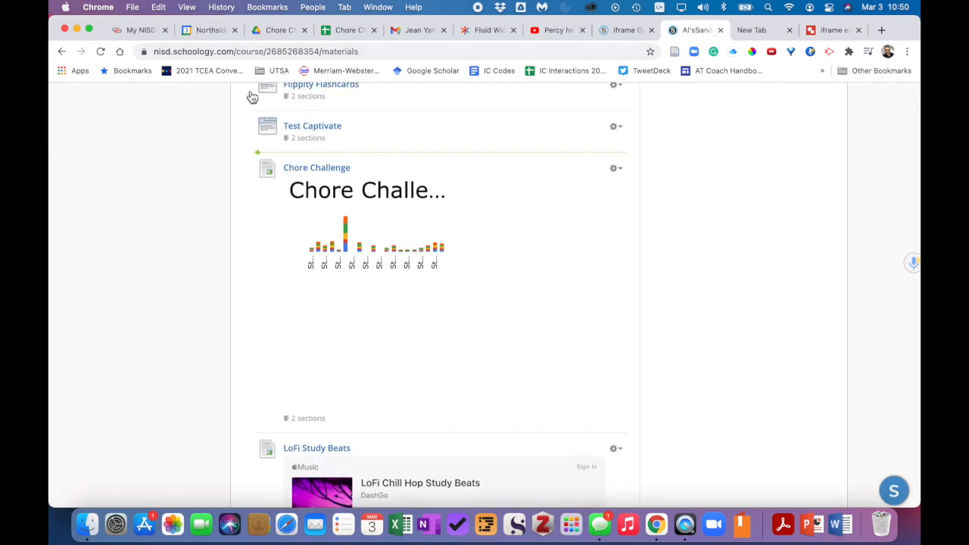
left_click(100, 52)
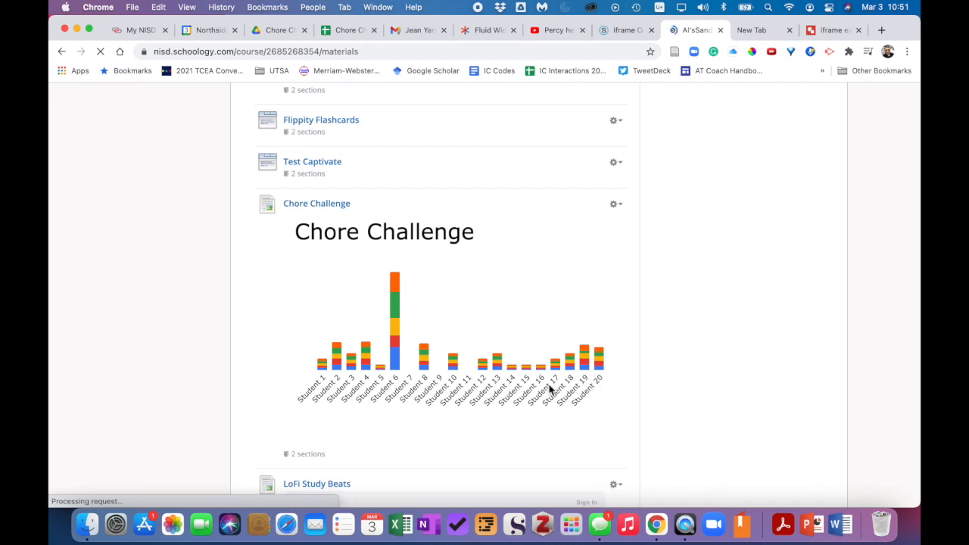
left_click(357, 34)
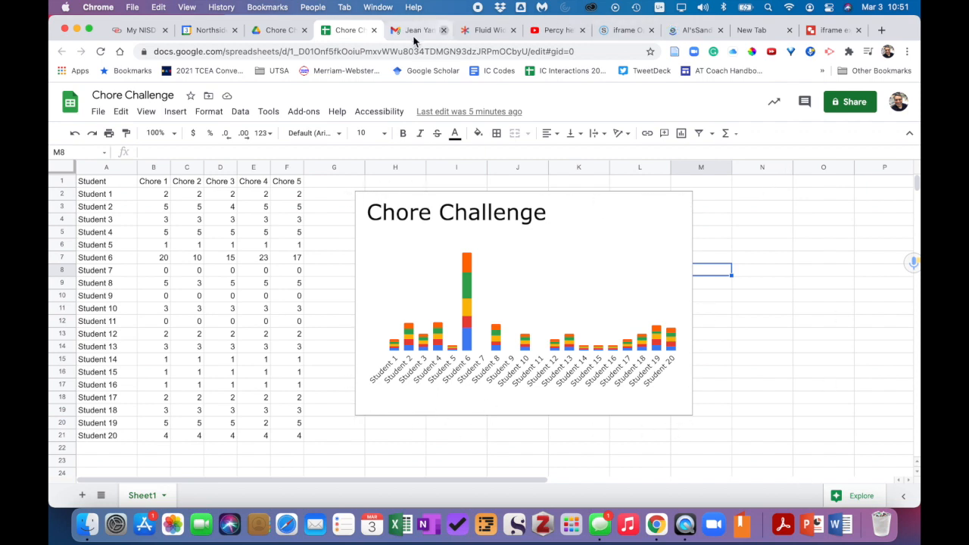
left_click(689, 30)
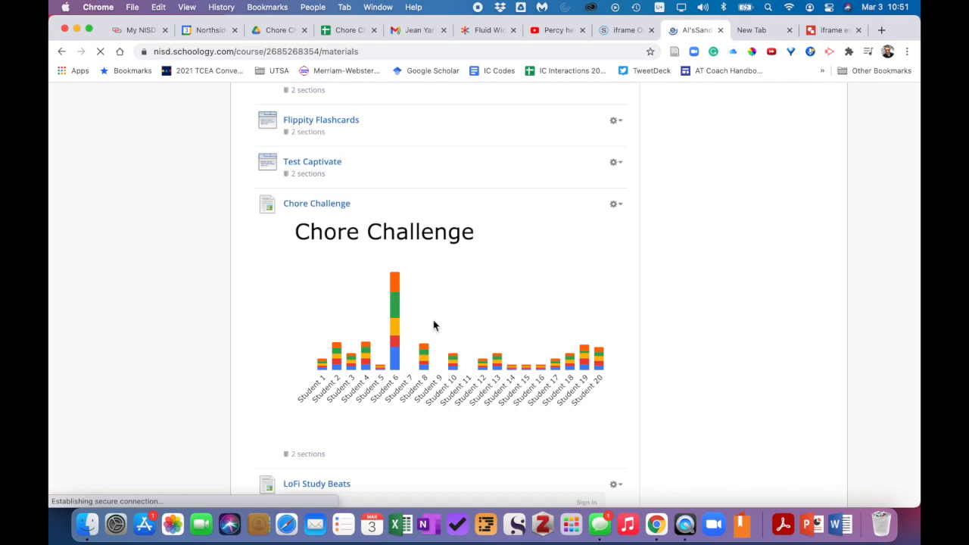
Start a new page in the Schoology course materials and title it "googe drawing"
scroll(420, 279, "up", 15)
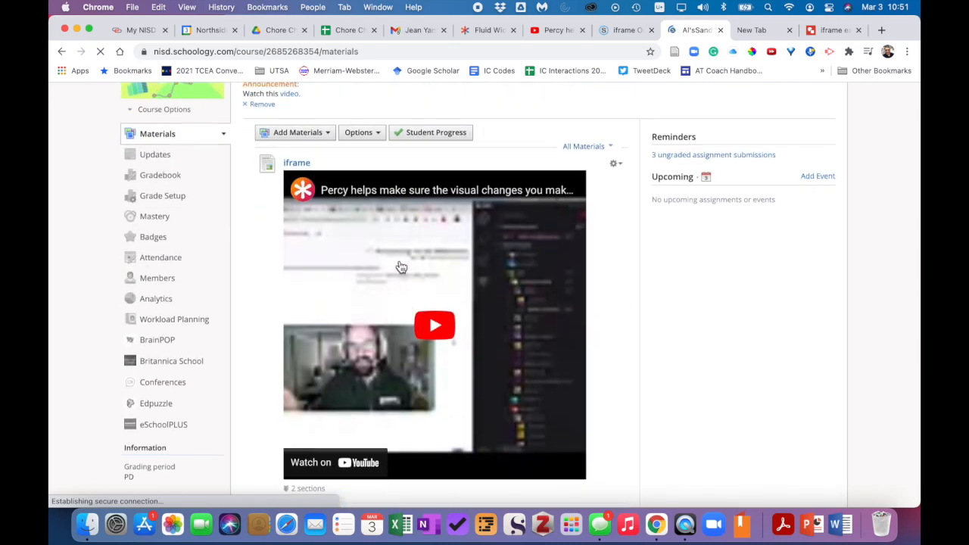
left_click(327, 214)
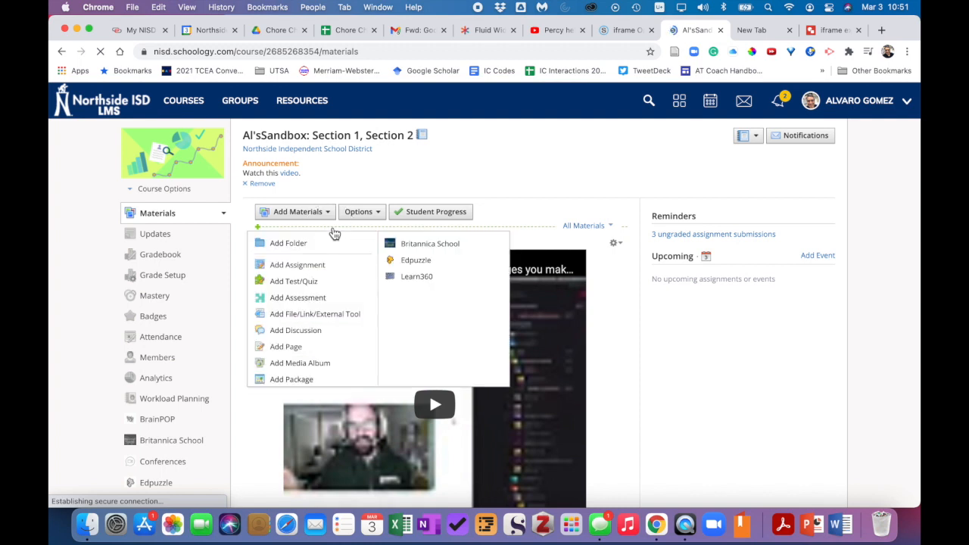
left_click(318, 347)
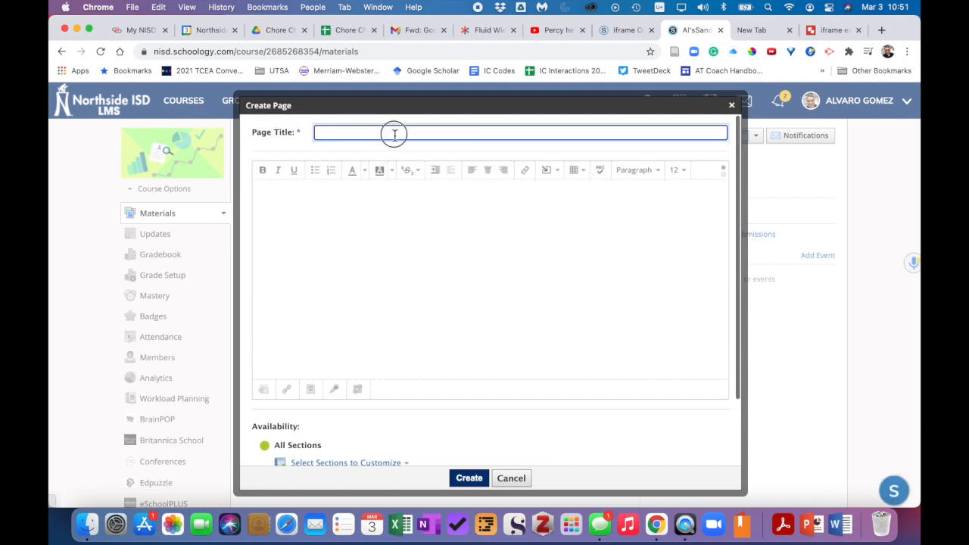
left_click(395, 134)
type("googe drawing")
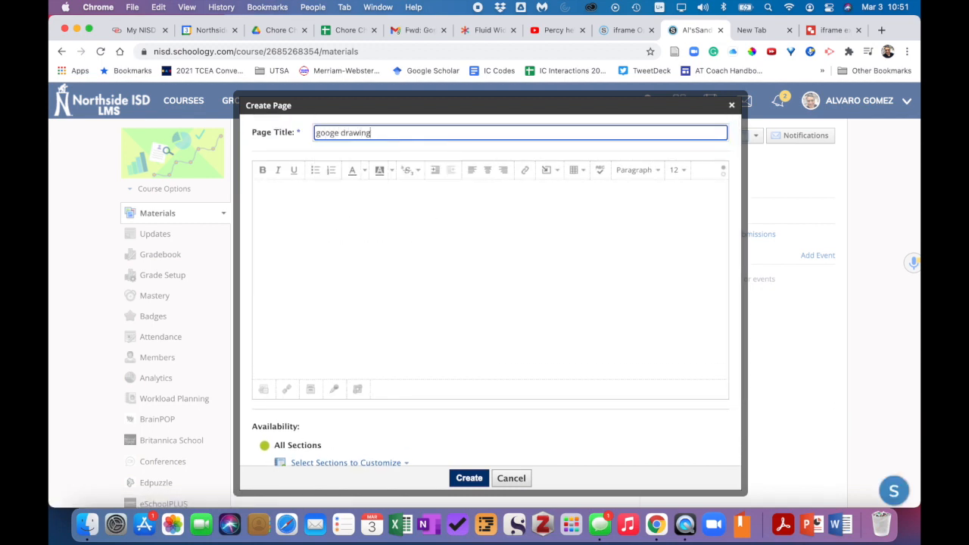
Paste the drawing's 480x360 image embed code into the new page's HTML source and create the page
left_click(388, 234)
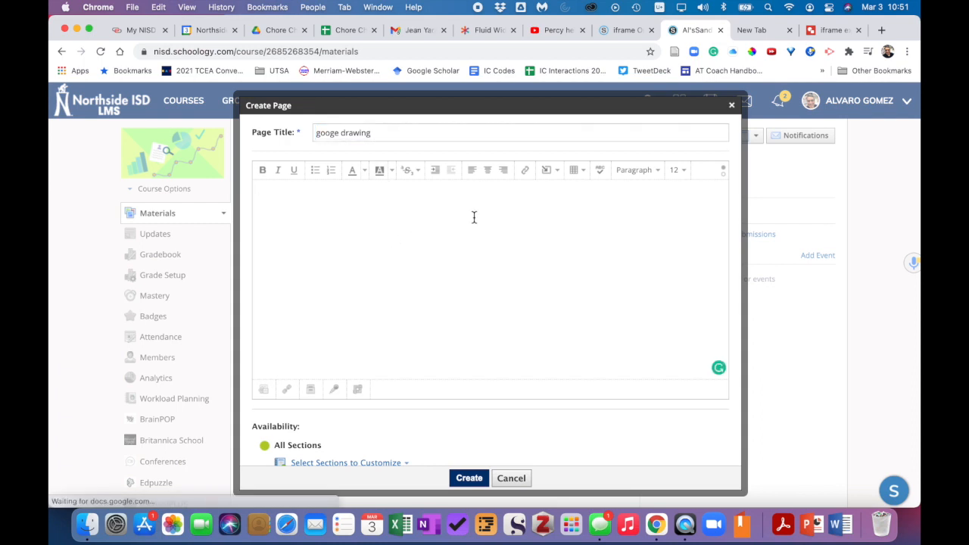
left_click(724, 172)
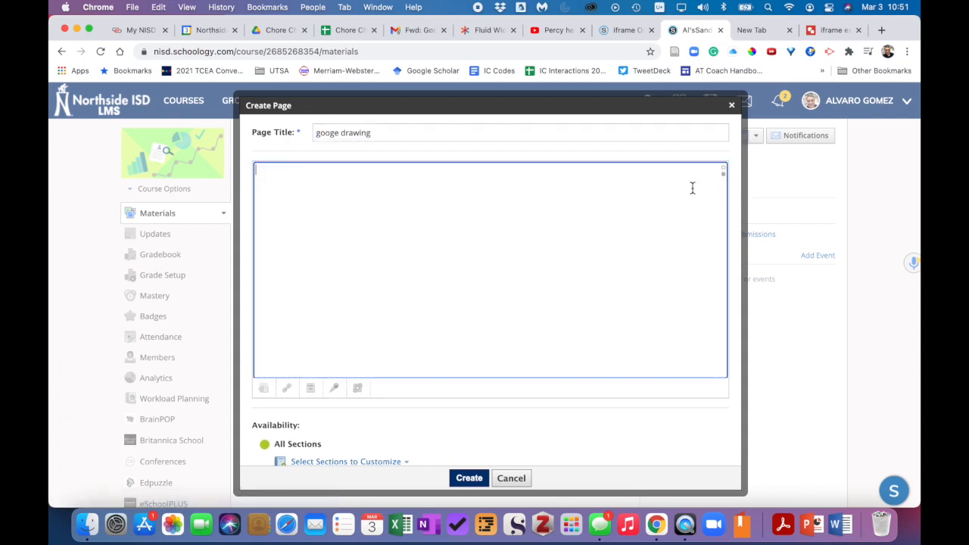
type("<img src=\"https://docs.google.com/drawings/d/e/2PACX-1vS0vOF8ktLFJkr23DnApEkzJ61lbQfczpwqPUDaK4JW3YlixUvQ2dcWwWQ9xZdD4wKFU5wJ-ZaEkvyR/pub?w=480&amp;h=360\">")
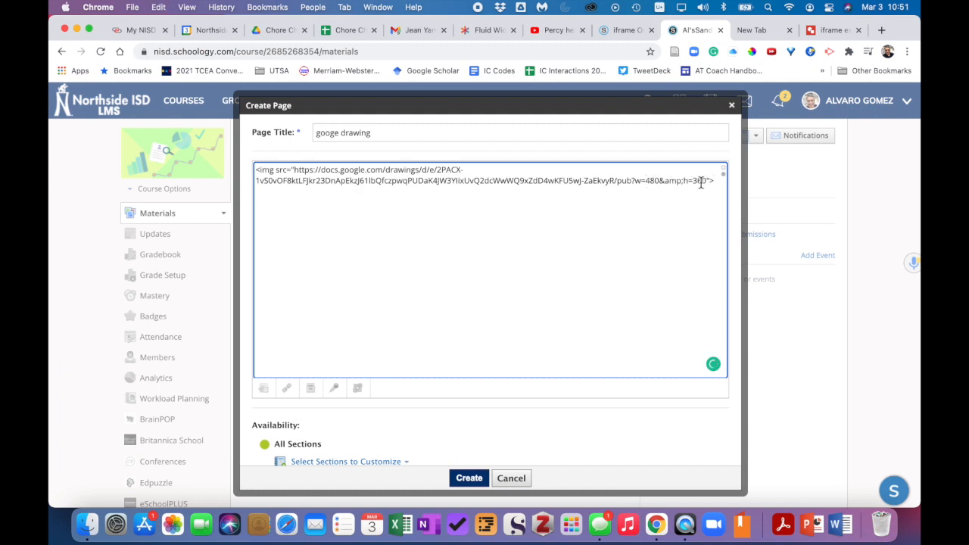
scroll(432, 298, "down", 5)
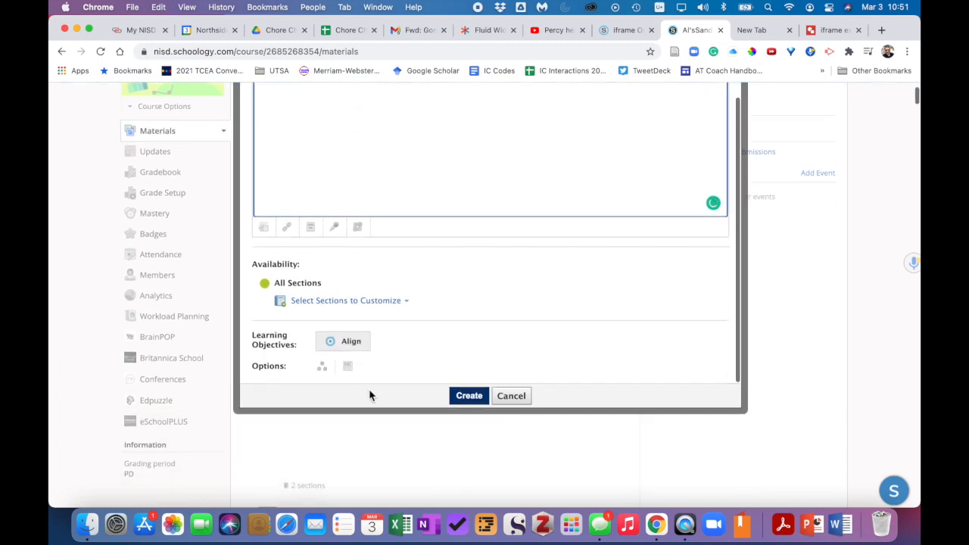
left_click(468, 389)
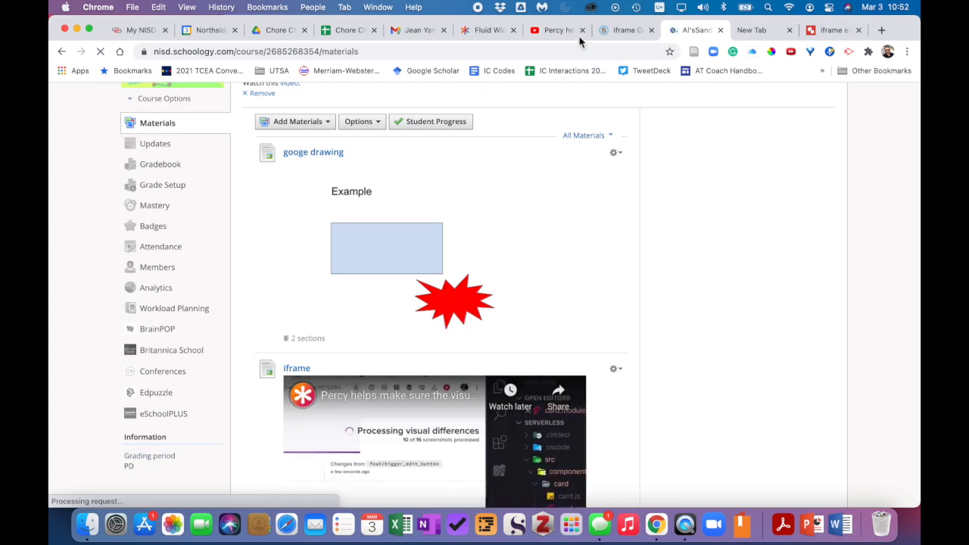
Open the "googe drawing" page for editing in the Schoology course materials and correct its title to "google drawing"
left_click(832, 32)
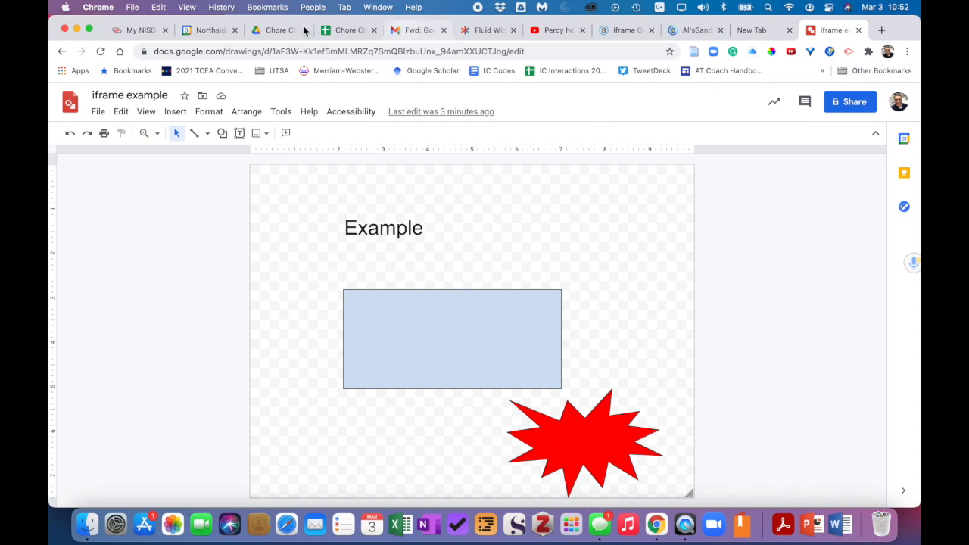
left_click(695, 30)
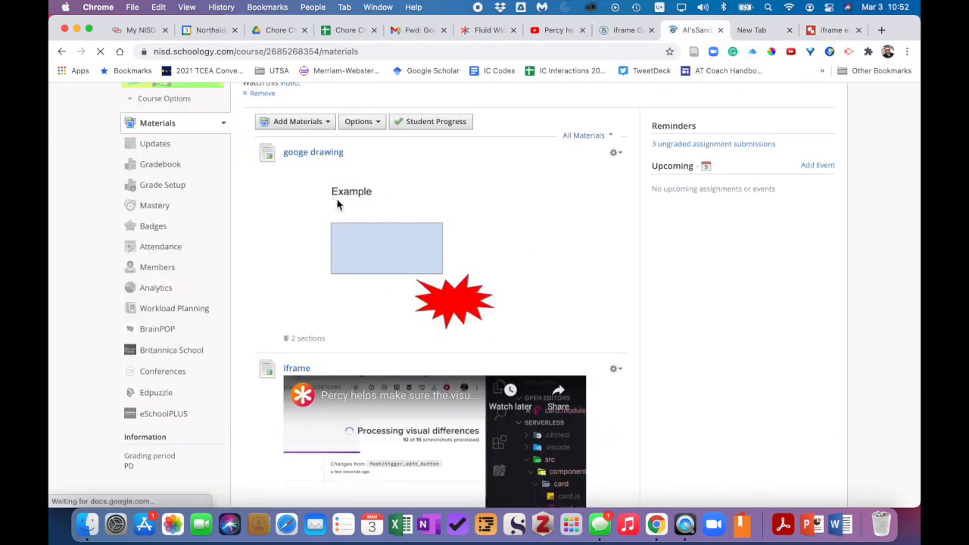
left_click(615, 154)
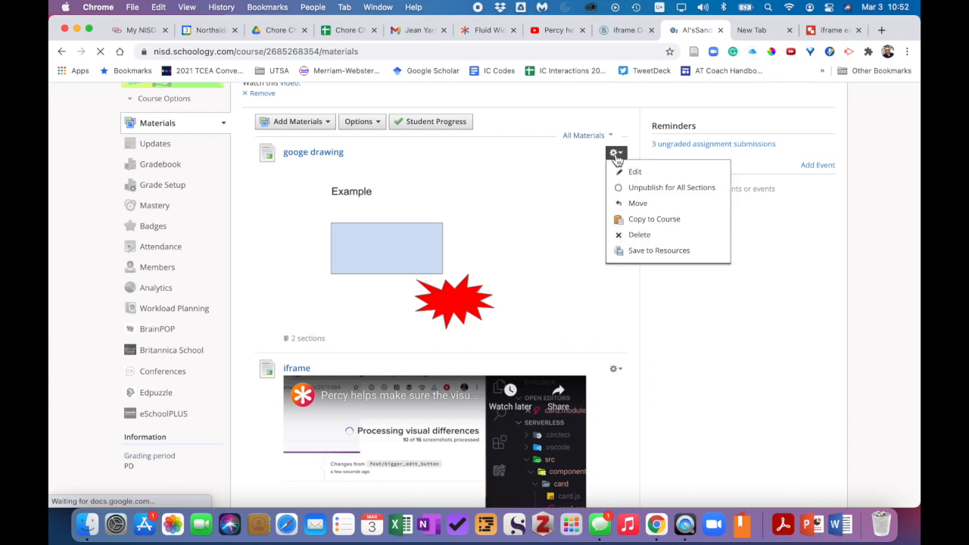
left_click(643, 177)
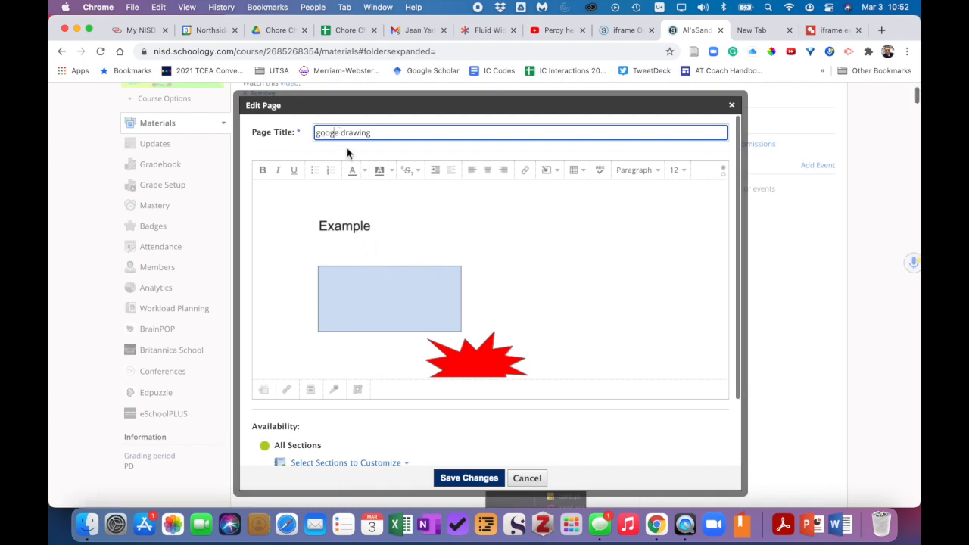
type("l")
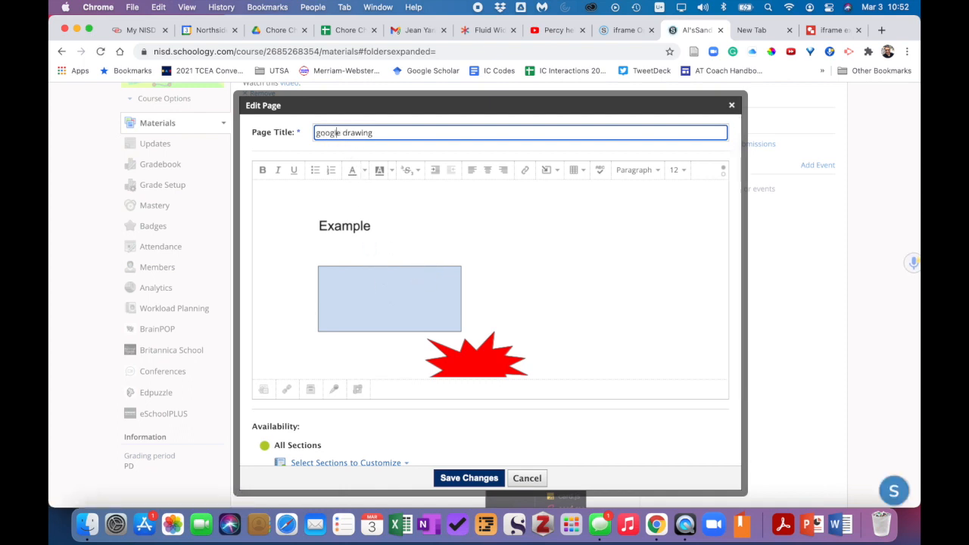
Stretch the embedded drawing horizontally to a width of about 775 pixels, keeping its height, and save the page
left_click(404, 294)
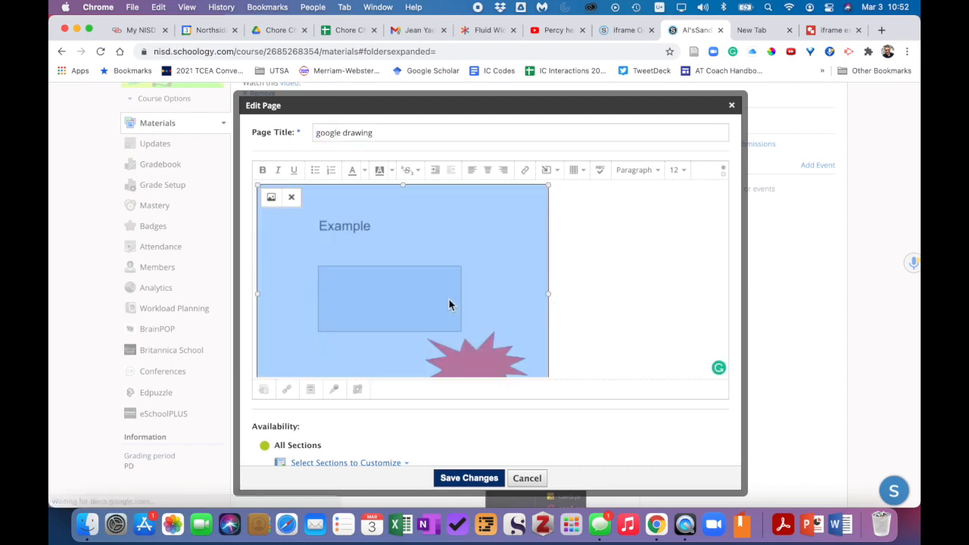
scroll(400, 285, "down", 1)
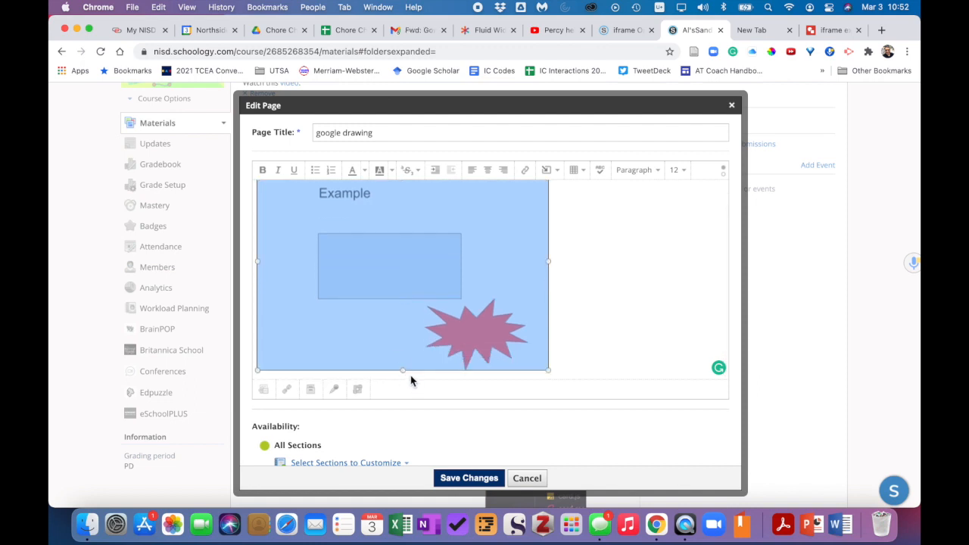
scroll(413, 287, "up", 1)
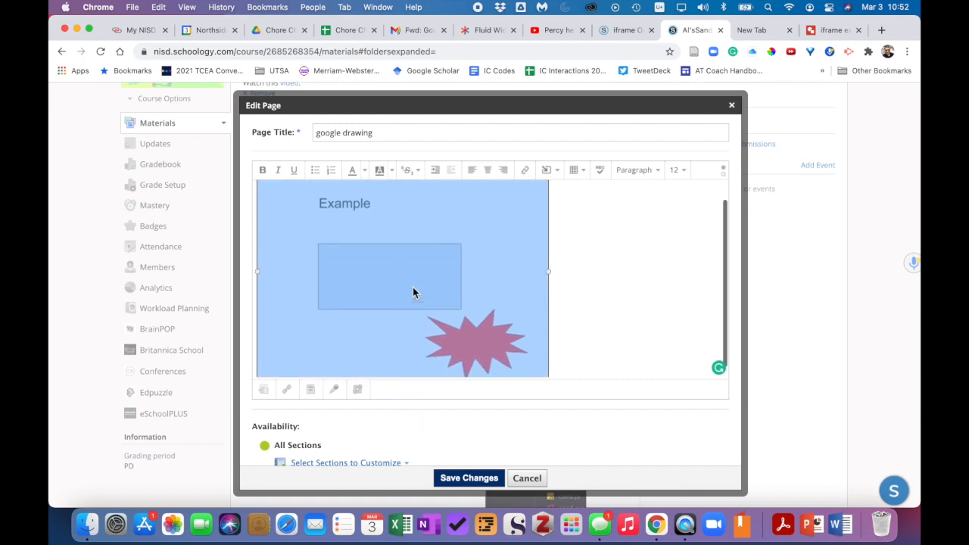
left_click_drag(551, 296, 727, 297)
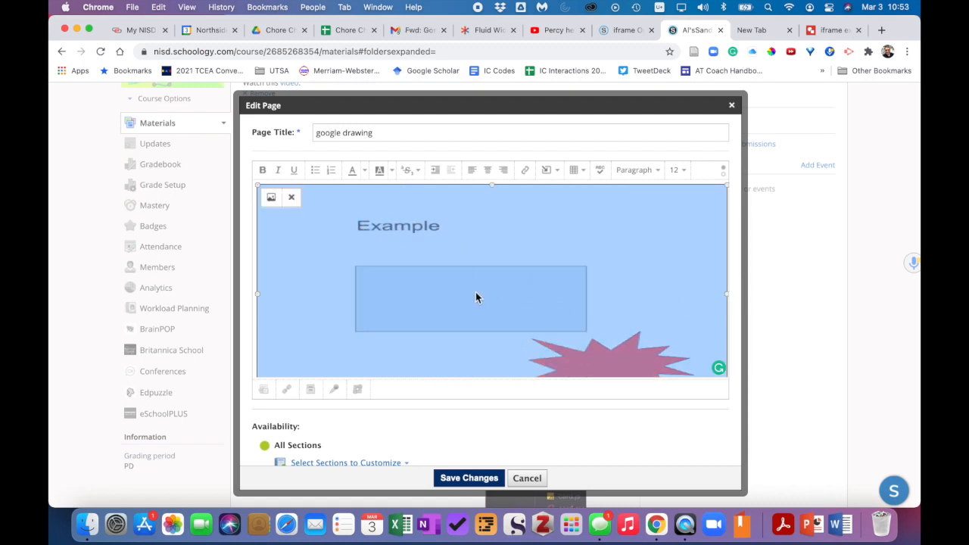
scroll(477, 298, "down", 2)
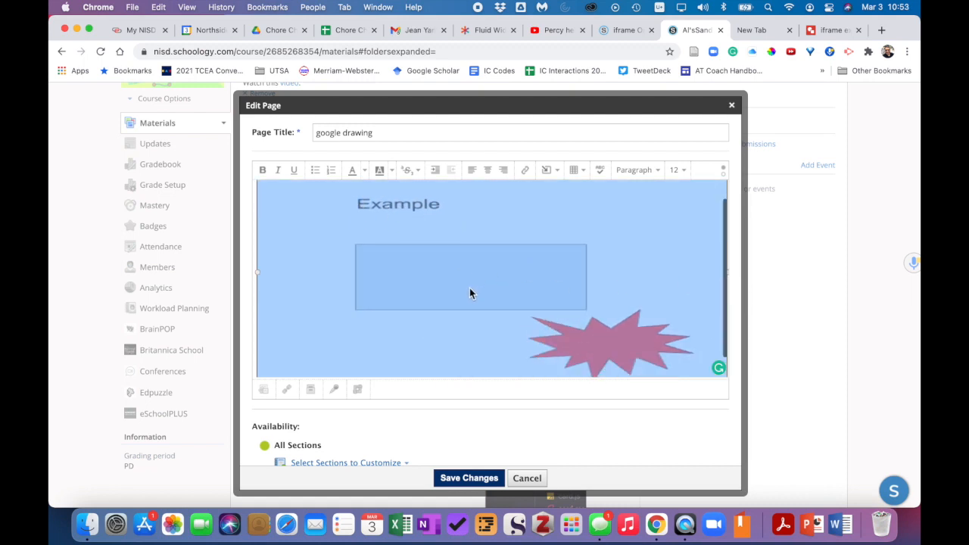
left_click(466, 479)
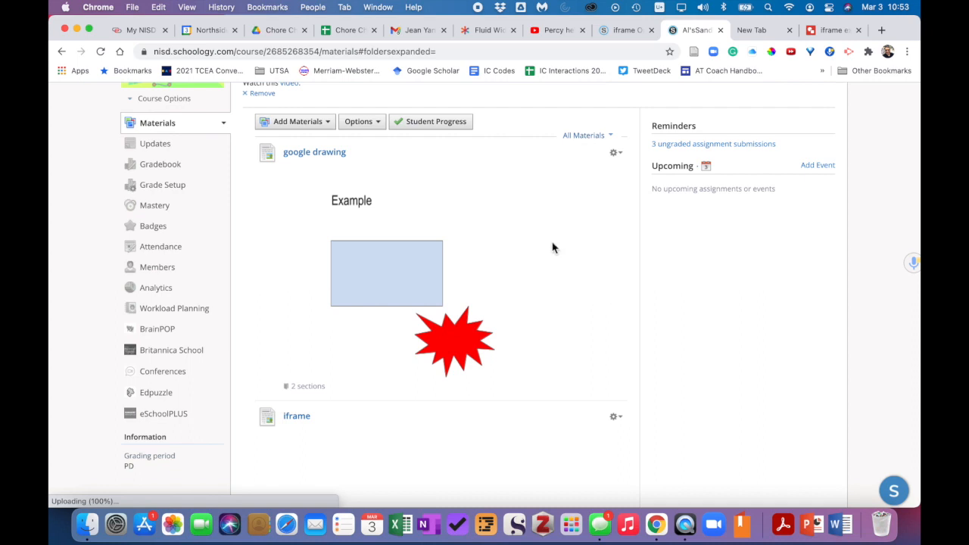
Examine the stretched drawing in the course materials list and open the google drawing page to view it at full width
scroll(538, 292, "down", 2)
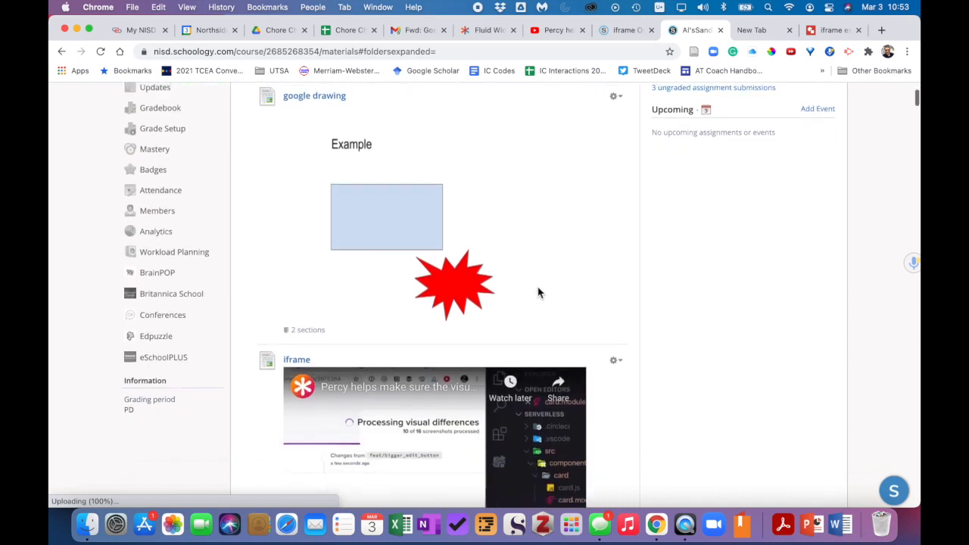
scroll(538, 292, "up", 3)
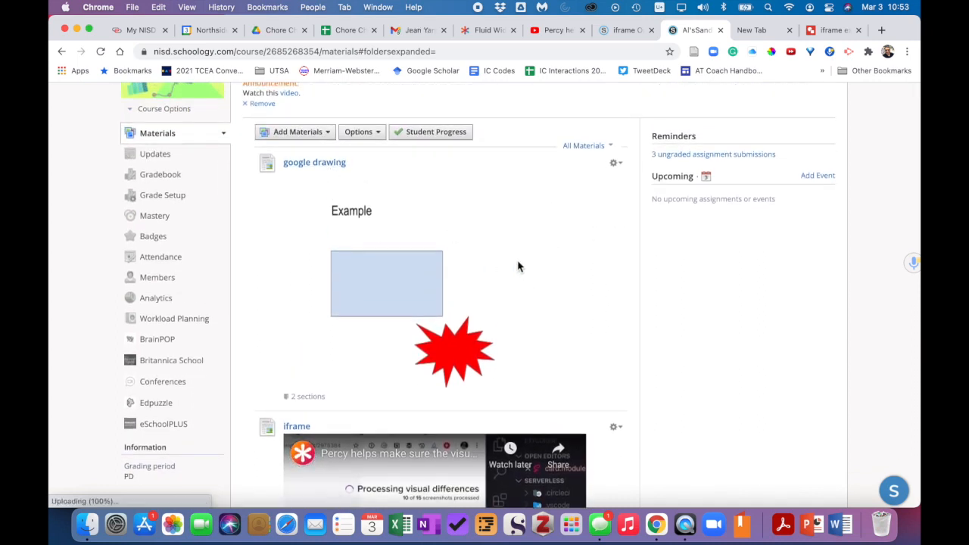
mouse_move(919, 303)
left_mouse_down()
mouse_move(316, 299)
mouse_move(918, 334)
left_mouse_up()
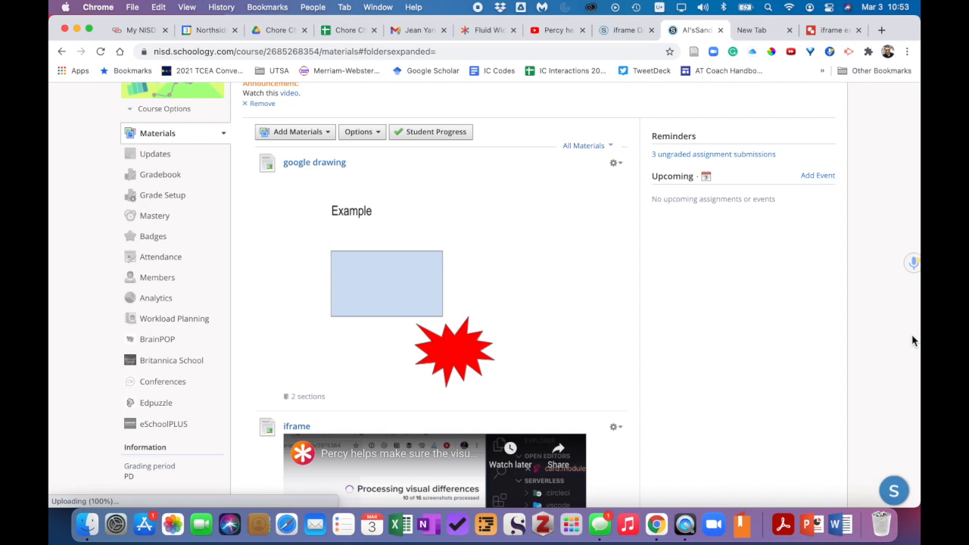
left_click(315, 170)
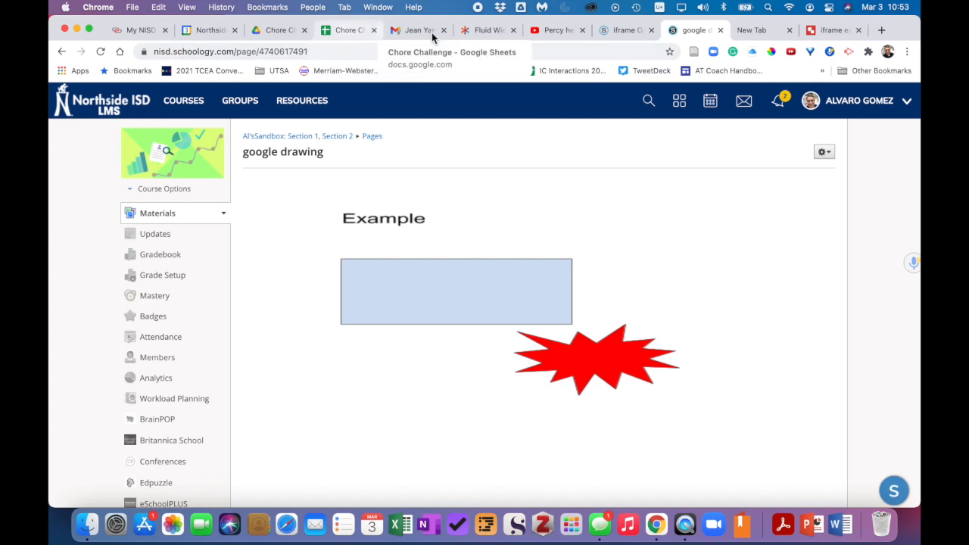
Review the Google Drawing's embed code with the Small (480x360) image size in the publishing dialog, and close the dialog
left_click(829, 30)
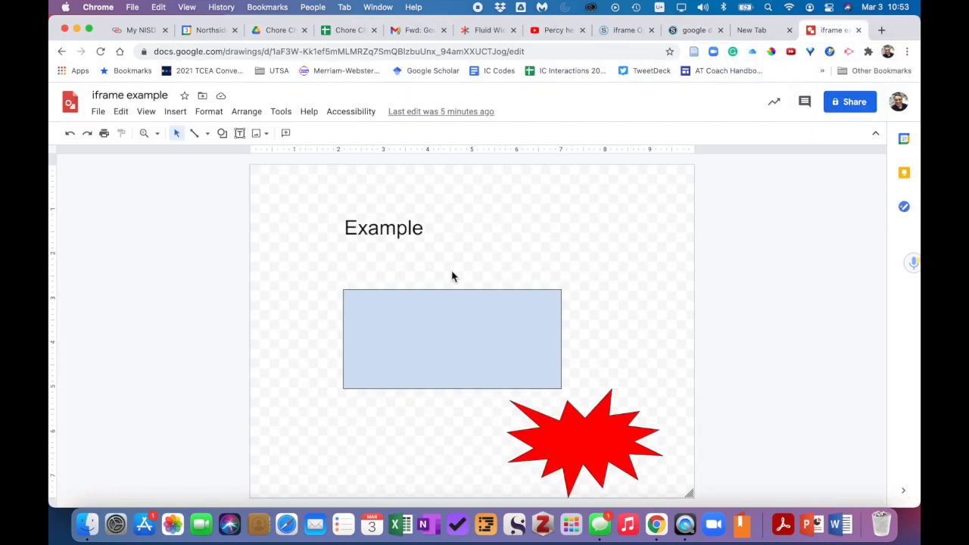
left_click(97, 111)
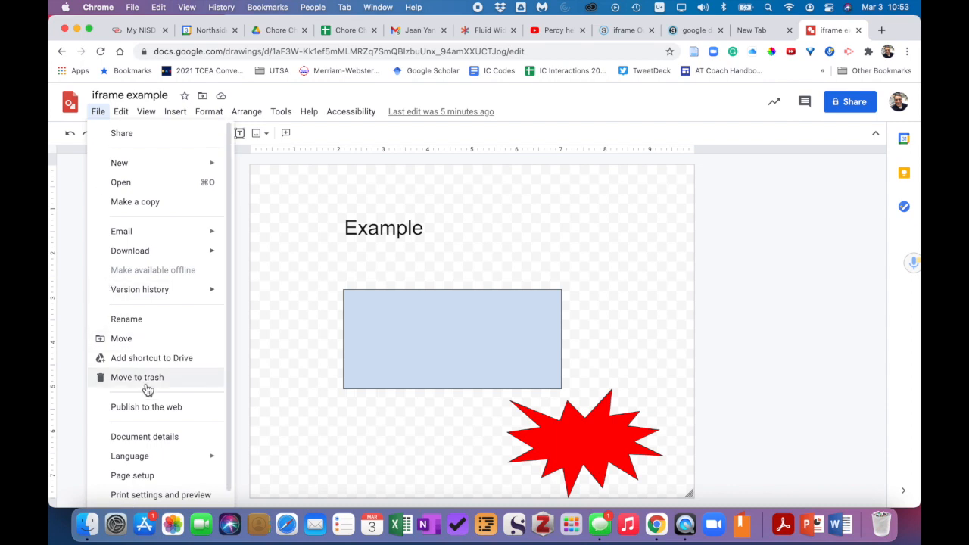
left_click(137, 407)
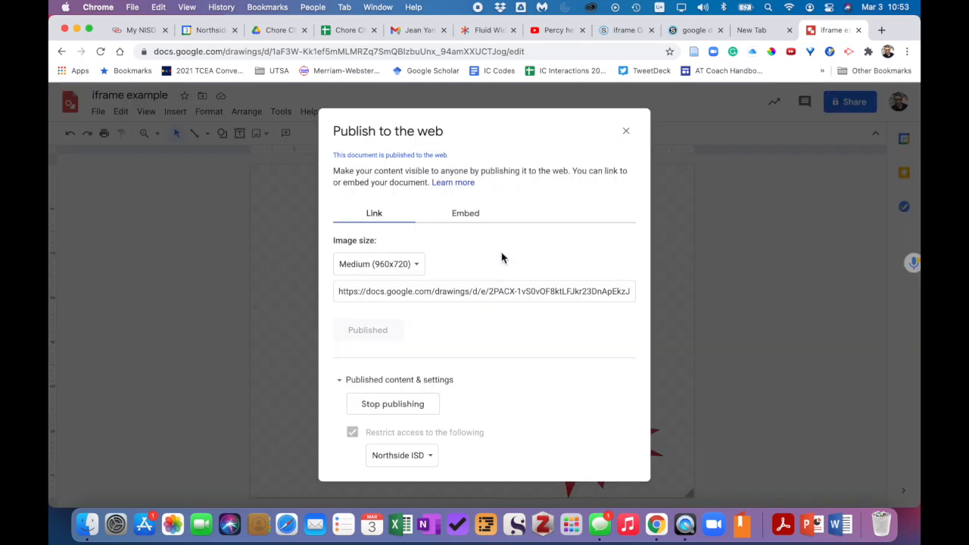
left_click(480, 220)
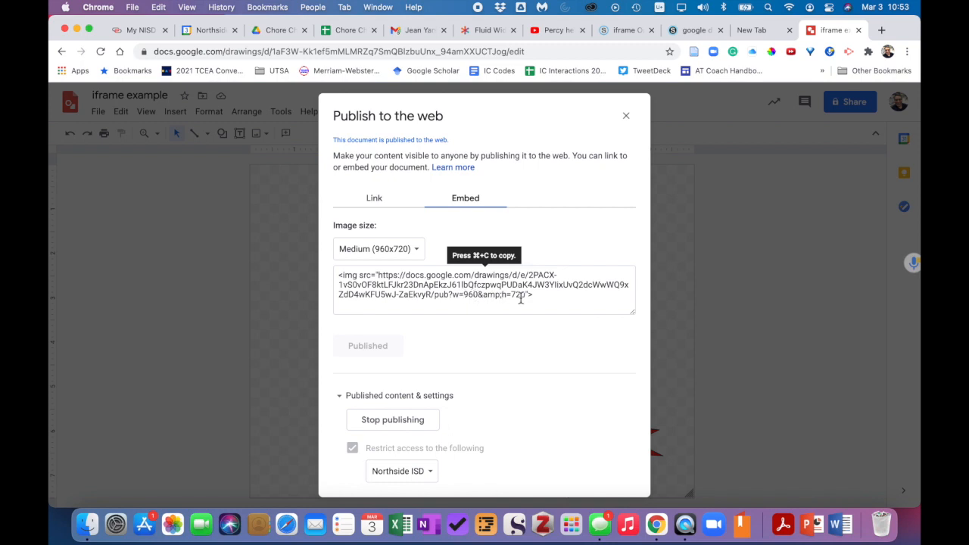
left_click(400, 254)
left_click(394, 231)
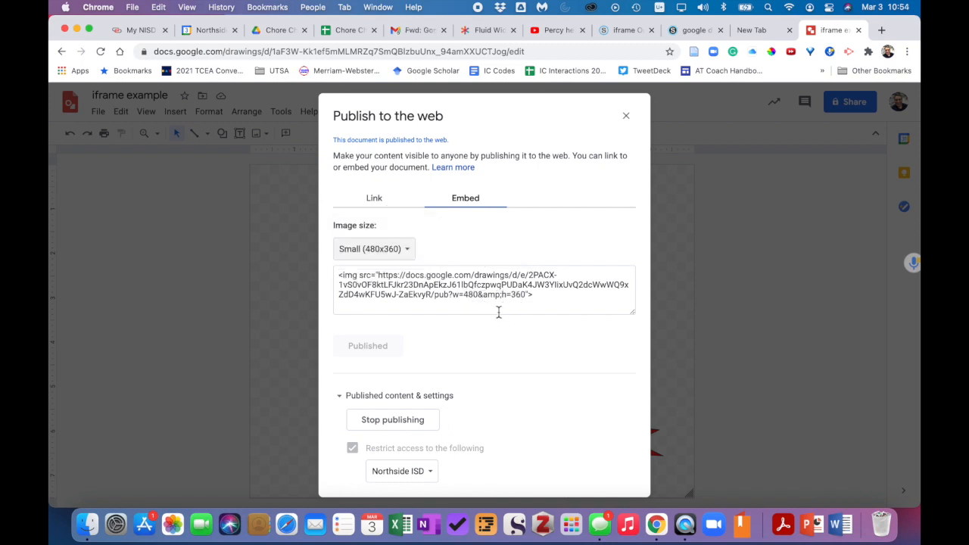
left_click(463, 296)
left_click(632, 119)
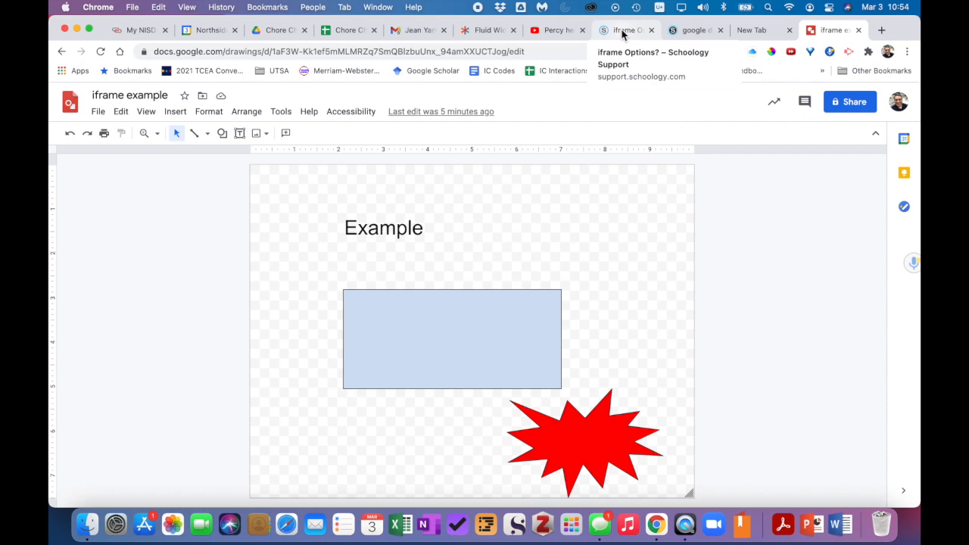
Set the embedded image's width to 480 in the Schoology google drawing page's HTML source and save the page
left_click(676, 31)
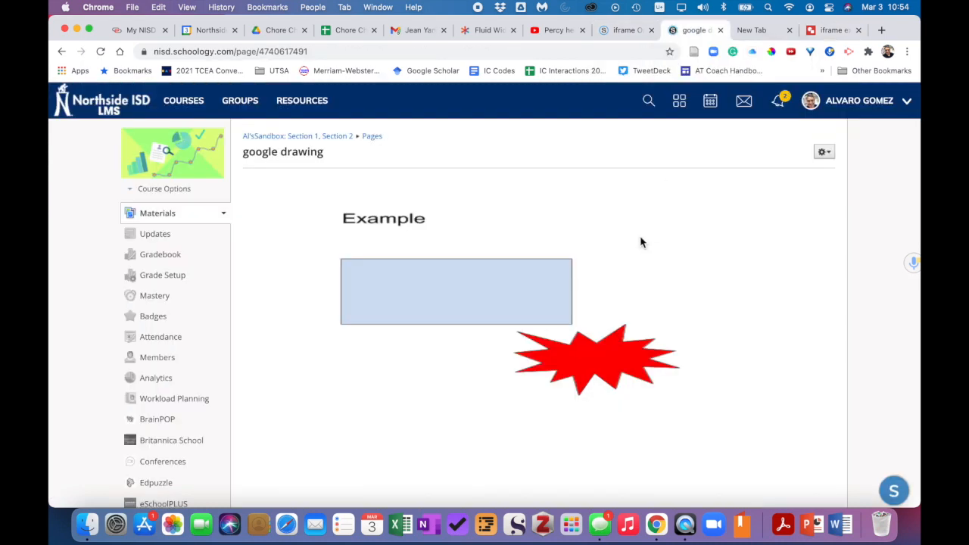
left_click(833, 159)
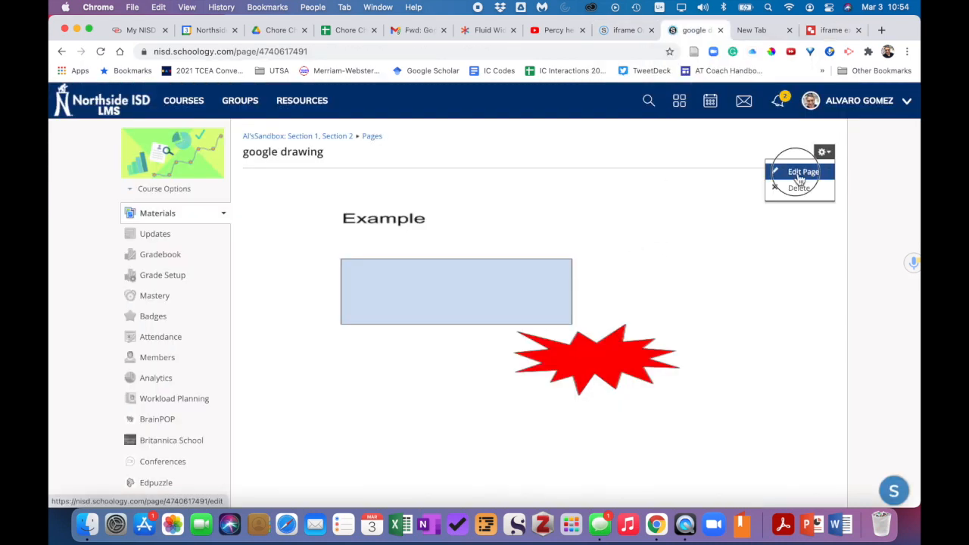
left_click(804, 172)
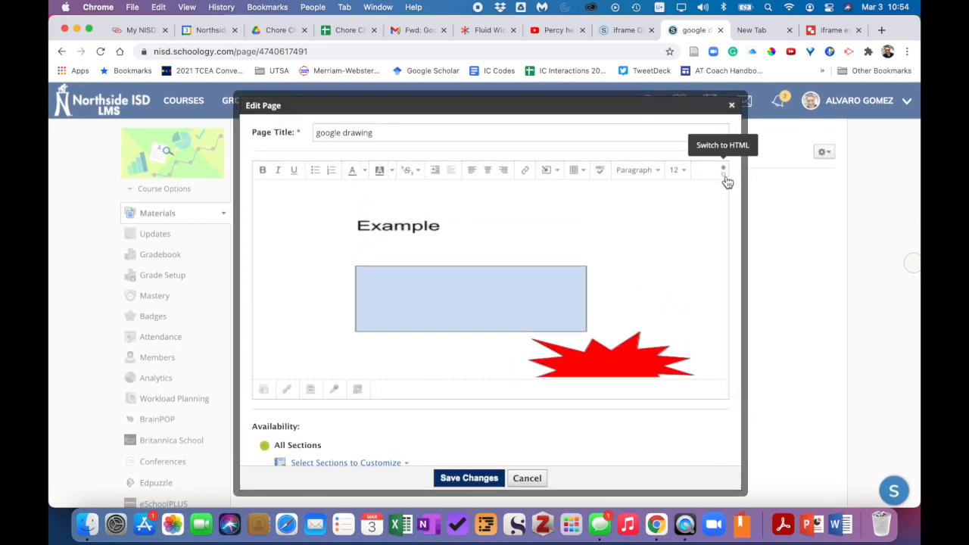
left_click(723, 172)
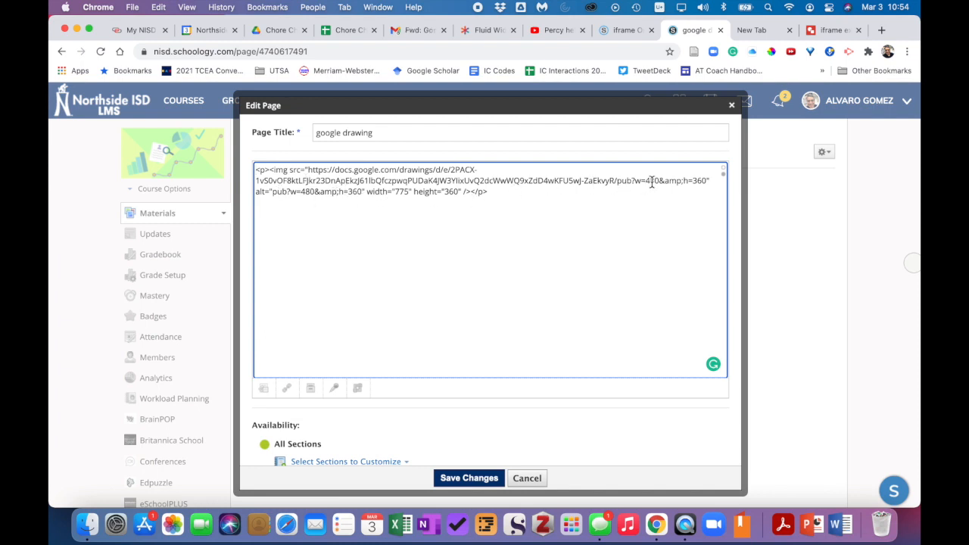
left_click_drag(646, 181, 708, 182)
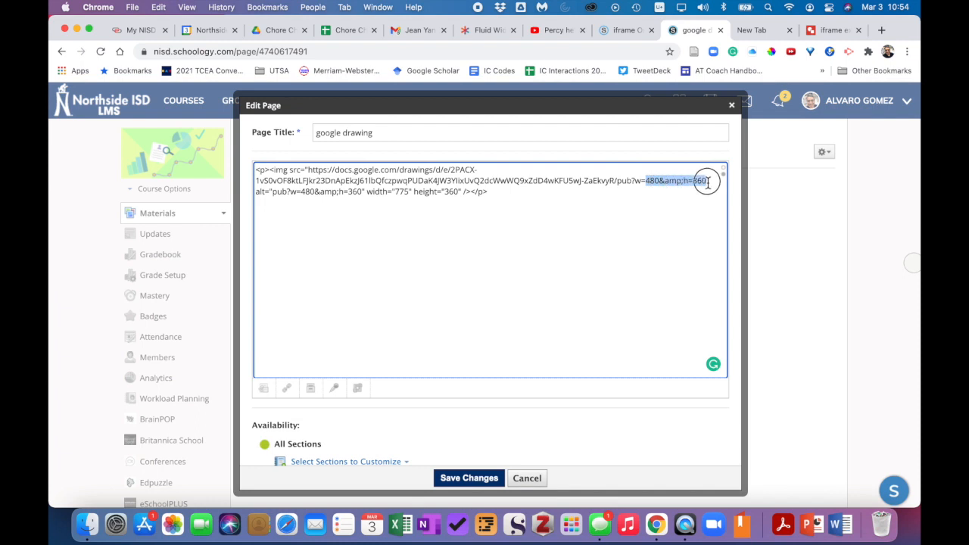
left_click(338, 191)
left_click_drag(274, 193, 313, 194)
left_click_drag(345, 195, 422, 196)
left_click(409, 199)
double_click(402, 193)
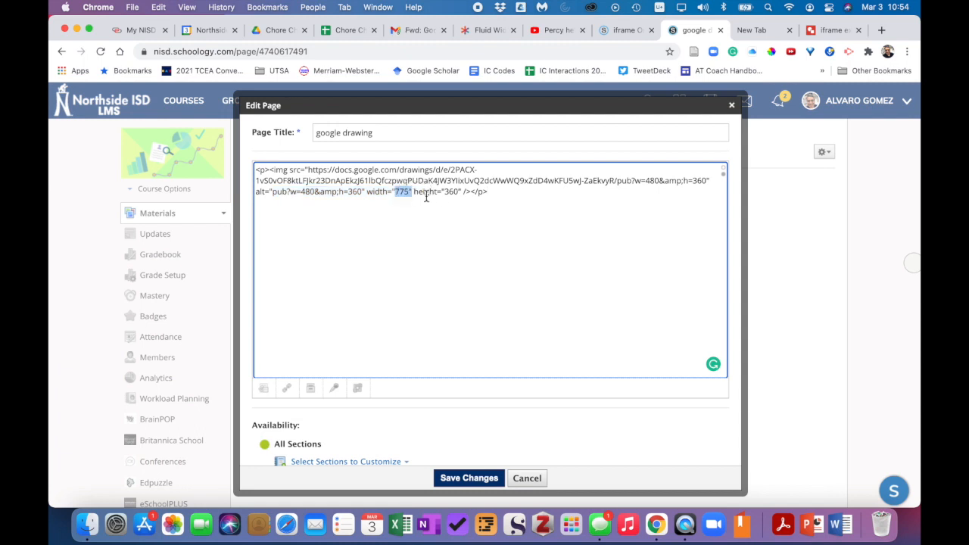
type("480")
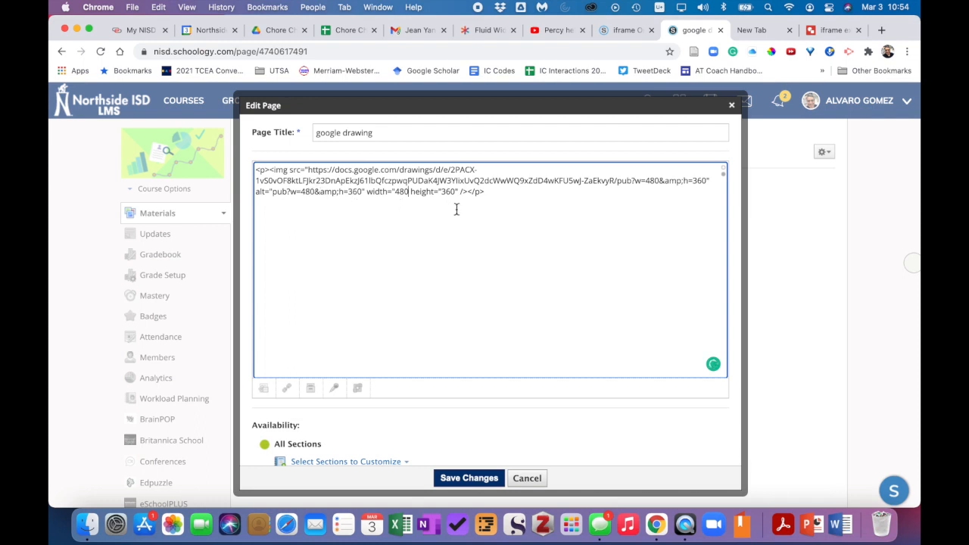
left_click(471, 478)
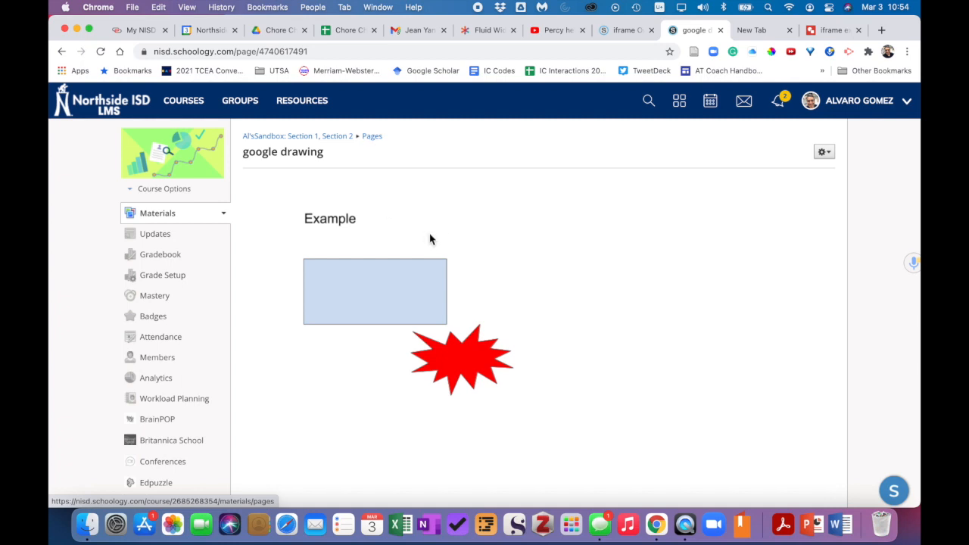
Set the width in the embedded image's alt text to 100% in the google drawing page's HTML source and save the page
left_click(824, 154)
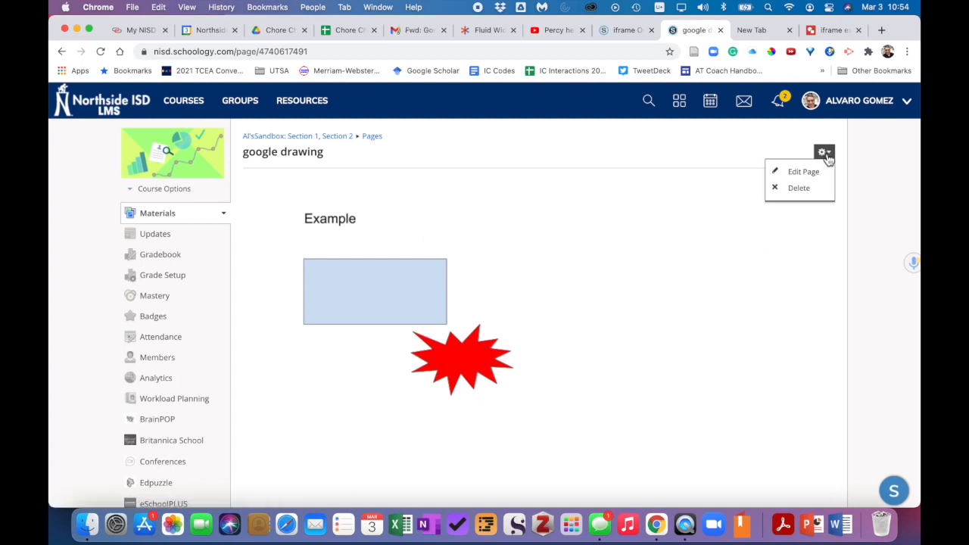
left_click(796, 174)
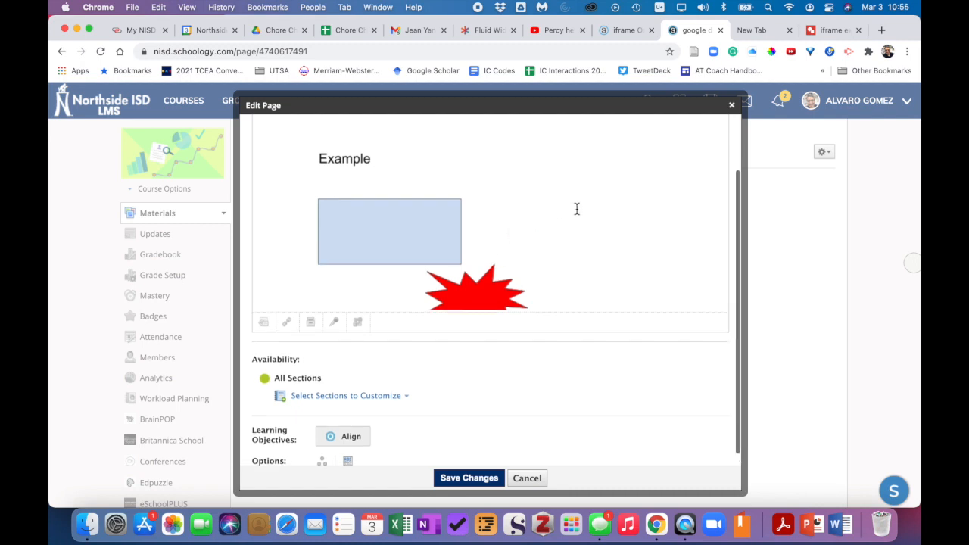
left_click(725, 151)
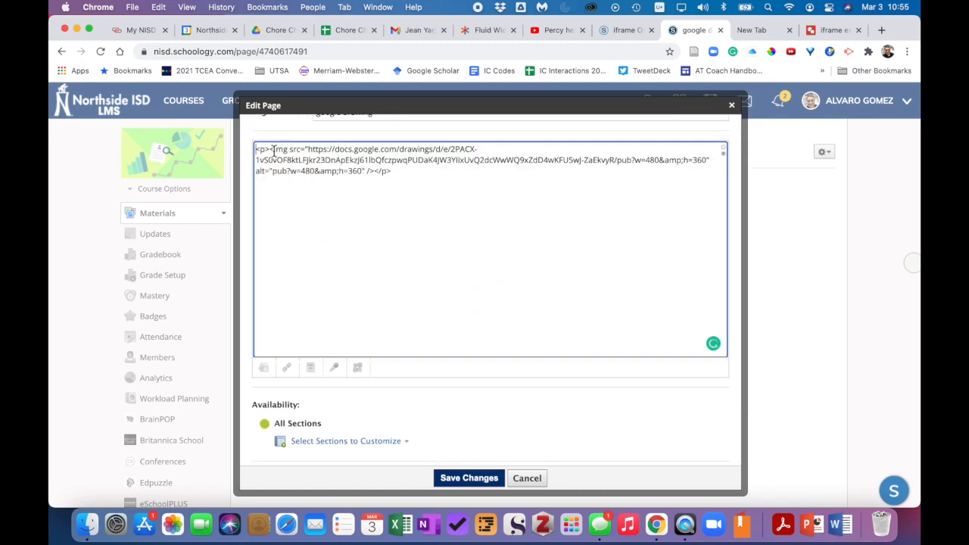
left_click_drag(274, 151, 703, 161)
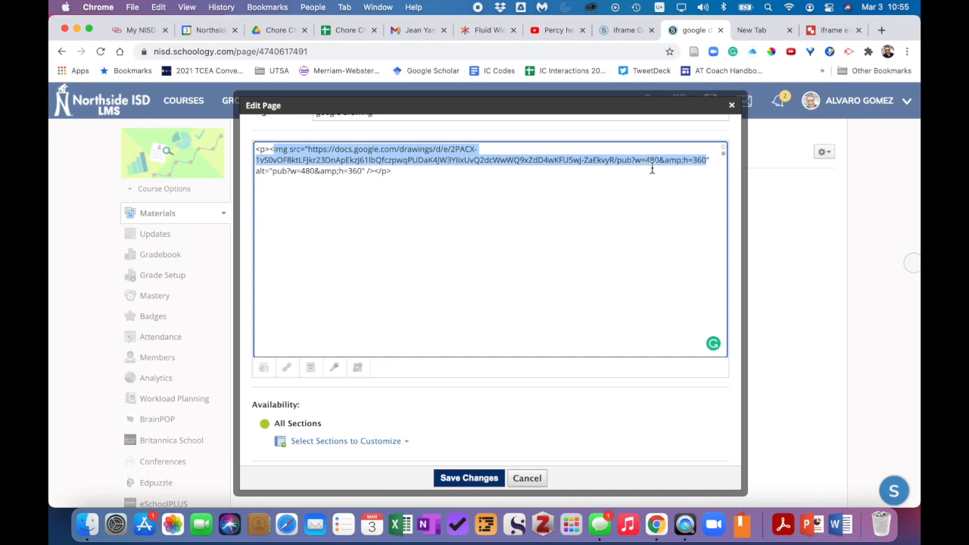
left_click_drag(645, 159, 705, 161)
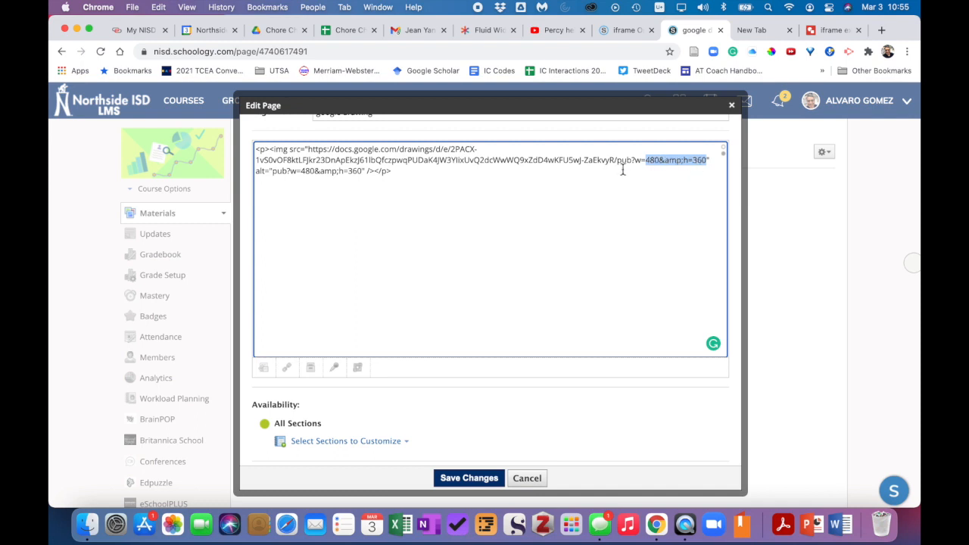
left_click(303, 170)
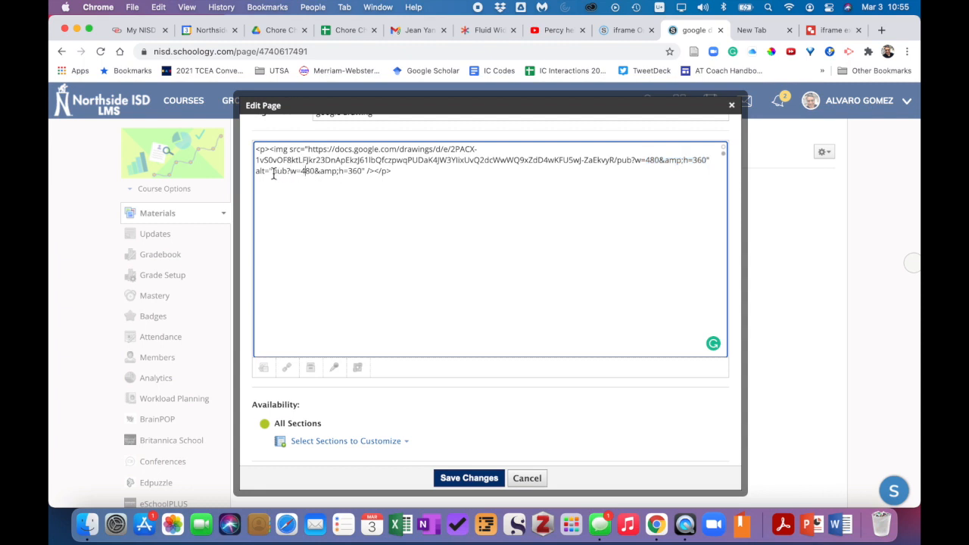
left_click_drag(302, 171, 313, 171)
type("11")
key("BackSpace")
type("00%")
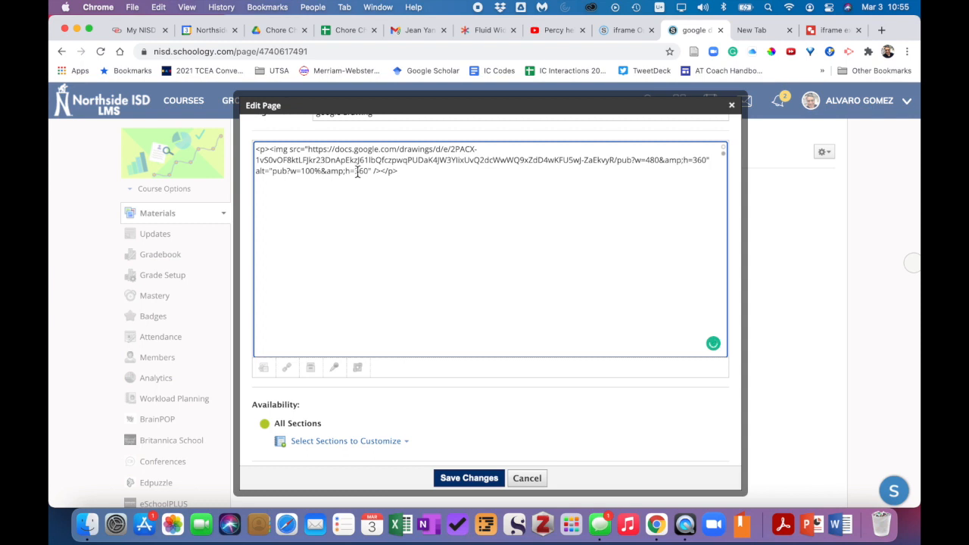
left_click(487, 475)
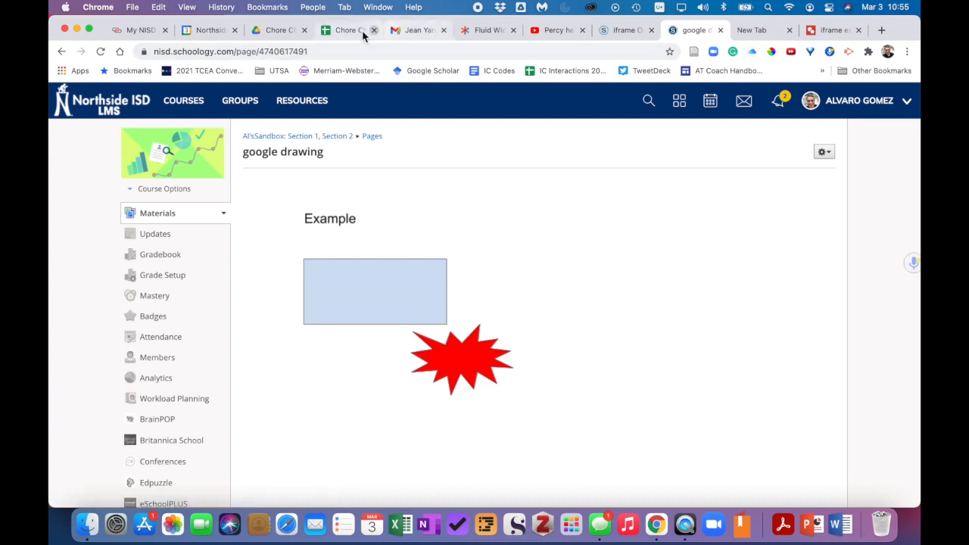
Review the Large (1440x1080) image size for the published link of the iframe example drawing in Google Drawings, and close the publishing dialog
left_click(833, 29)
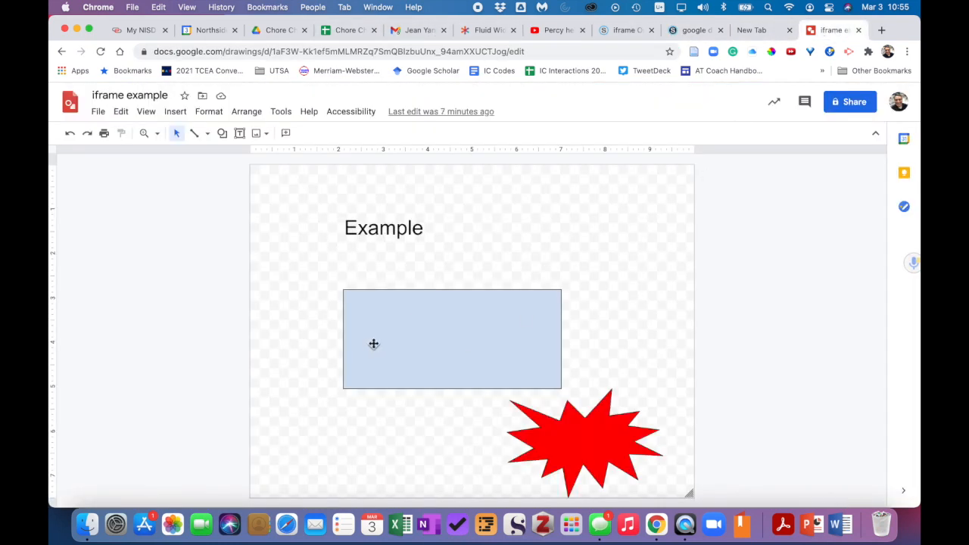
left_click(97, 112)
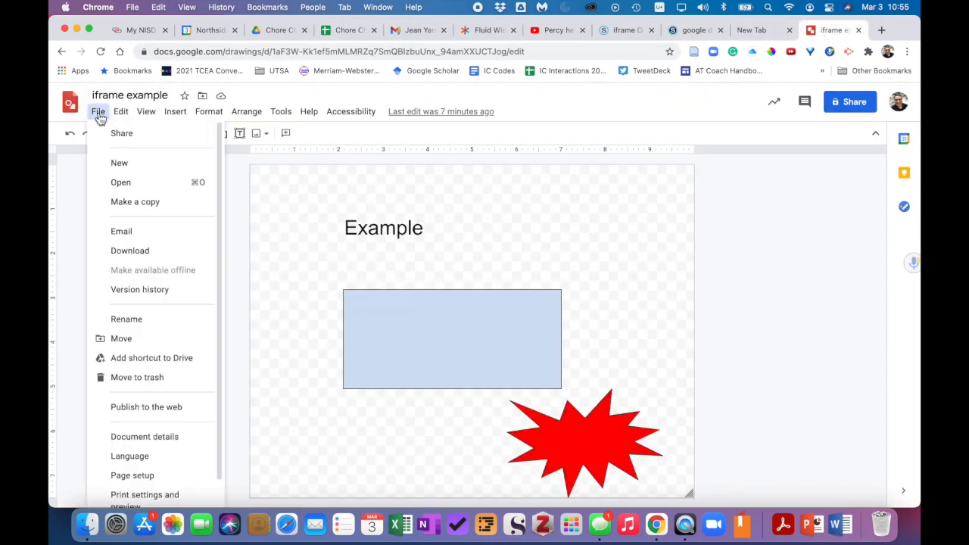
left_click(149, 414)
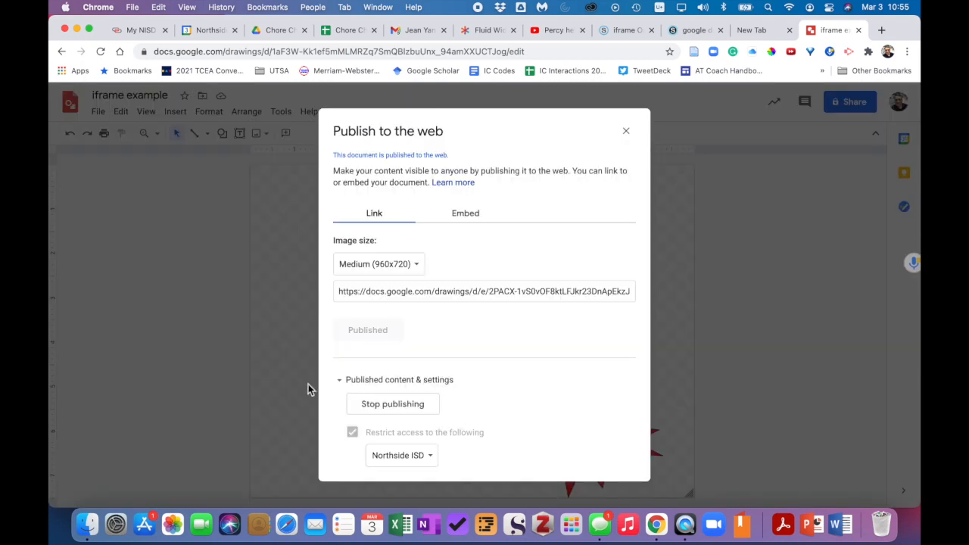
left_click(396, 269)
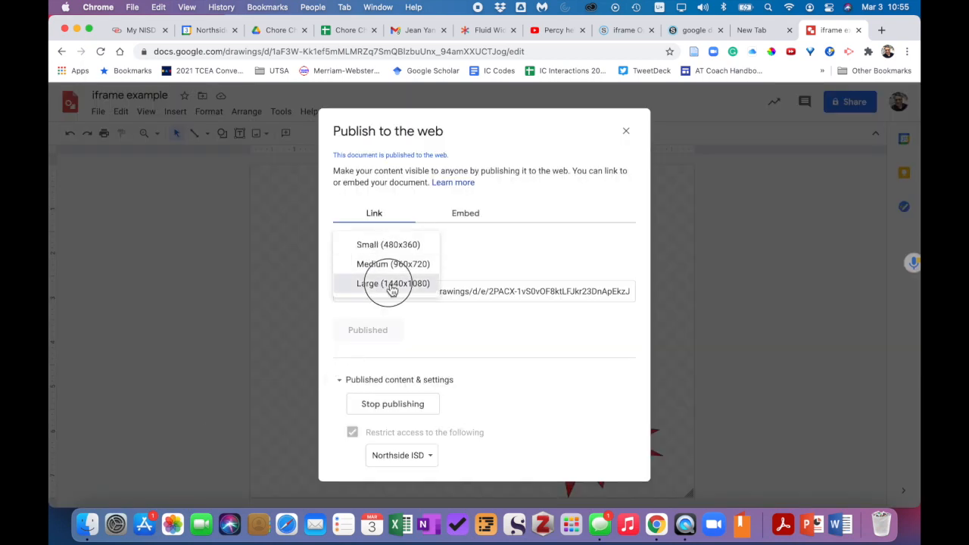
left_click(381, 284)
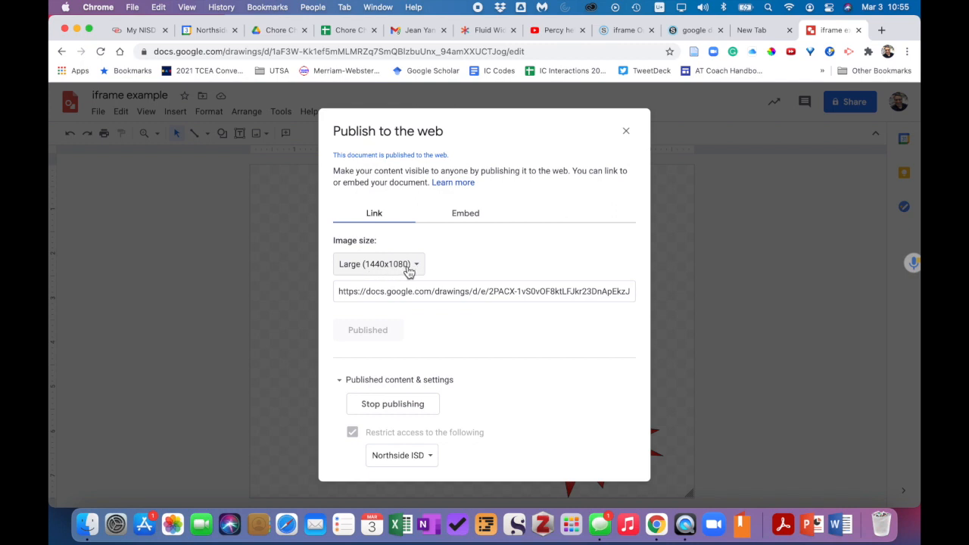
left_click(626, 131)
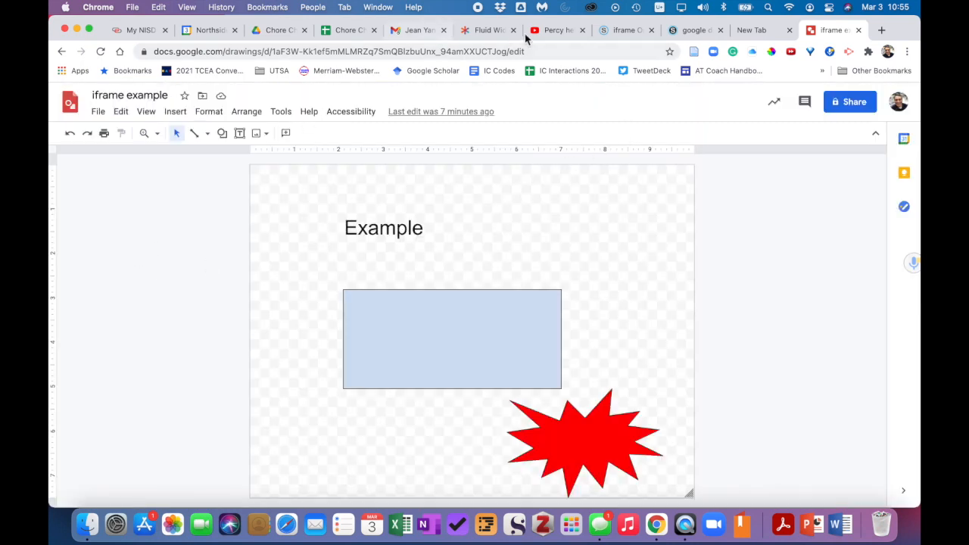
Reload the google drawing page in Schoology and open the course materials list to view the embedded drawing there
left_click(690, 31)
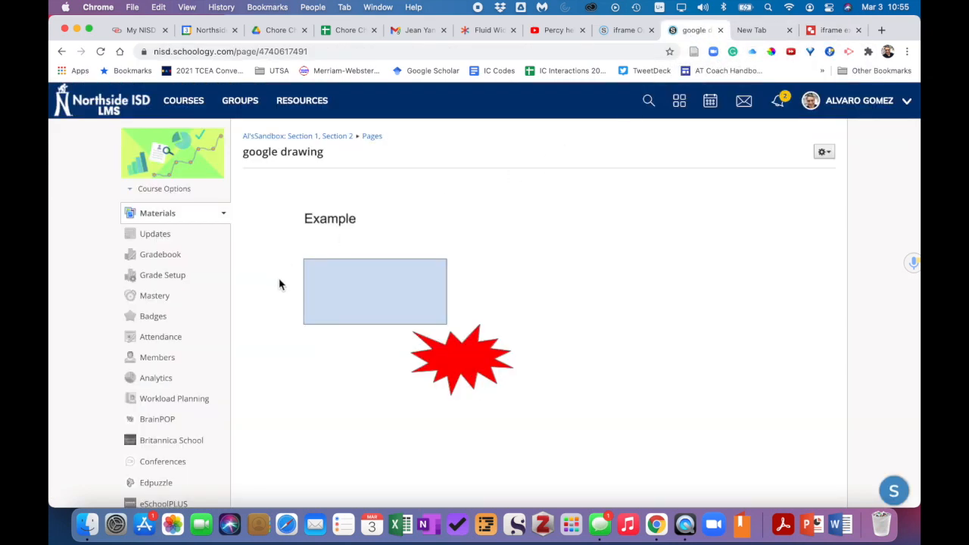
left_click(102, 53)
left_click(168, 215)
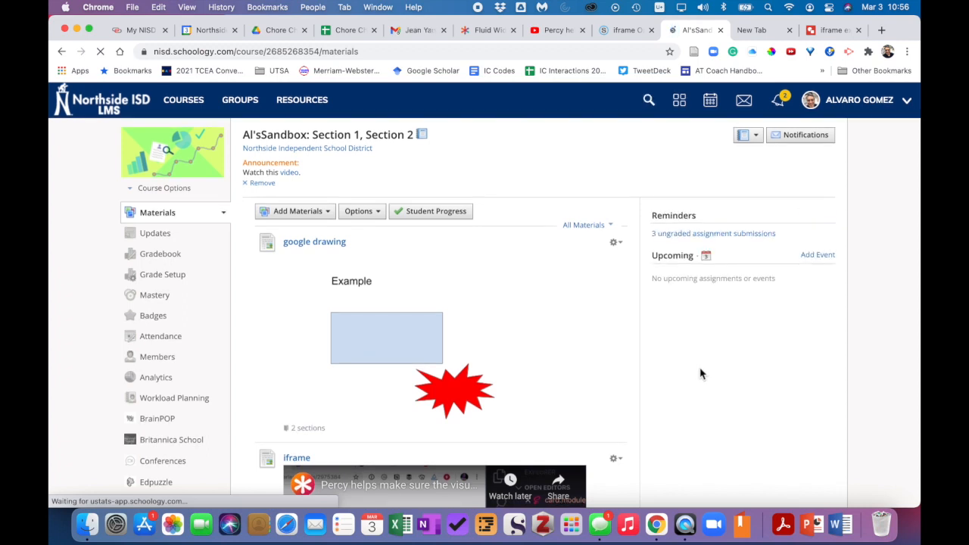
scroll(700, 374, "down", 1)
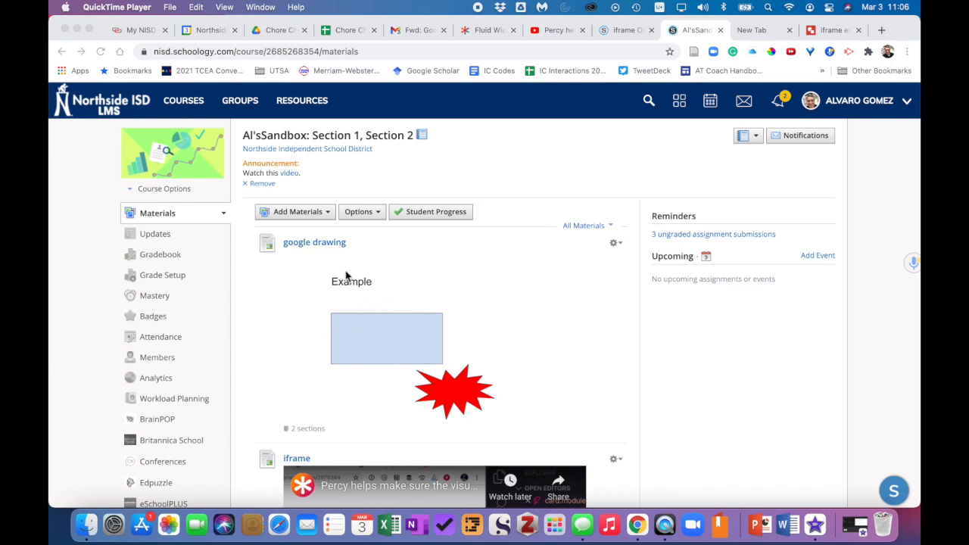
left_click(833, 30)
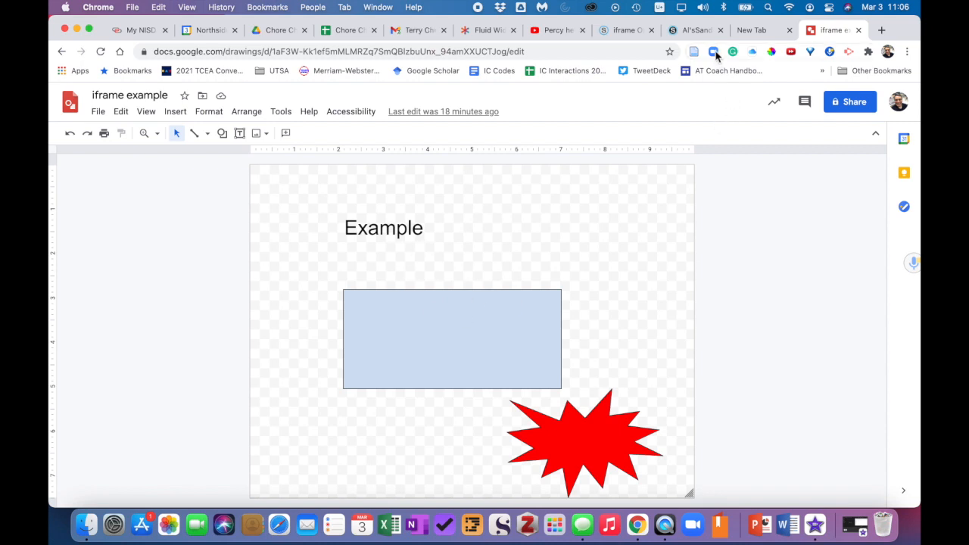
left_click(690, 31)
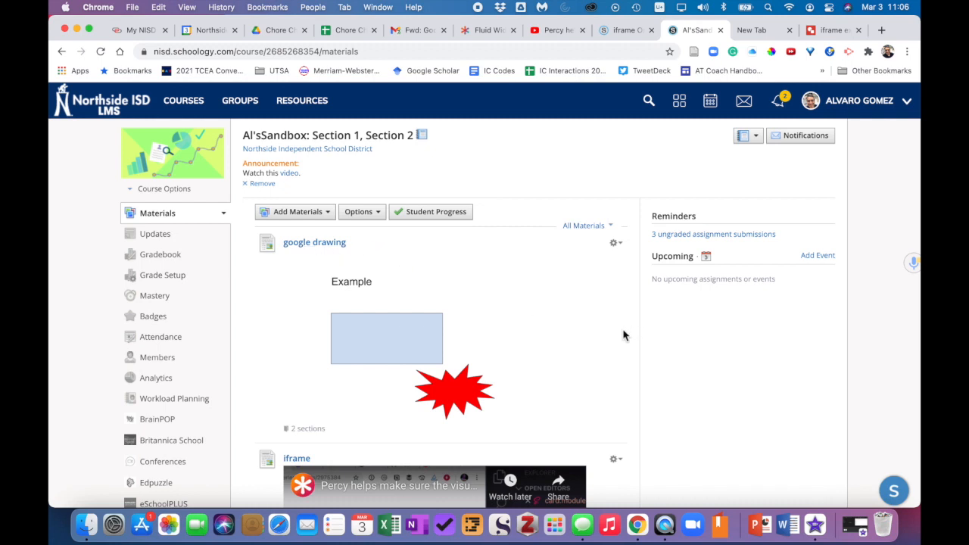
left_click(617, 245)
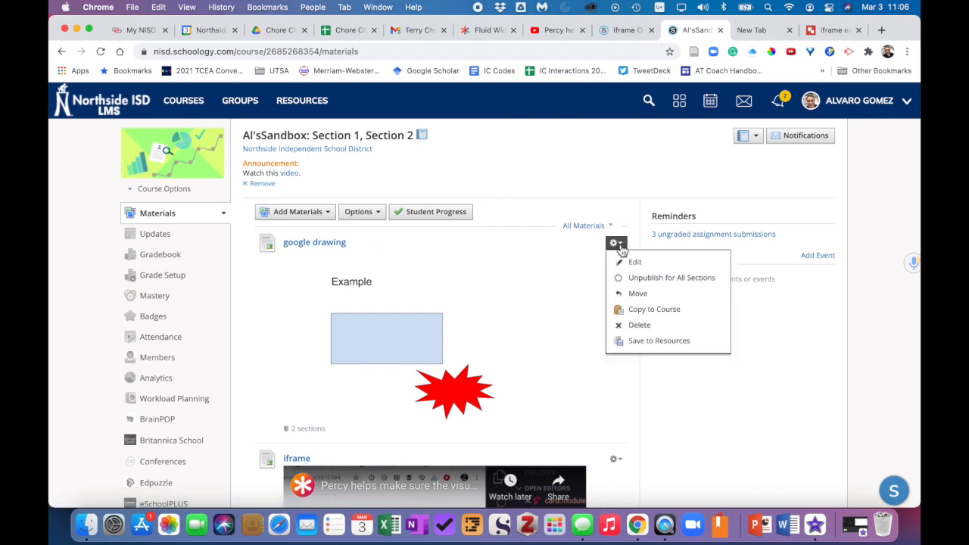
left_click(563, 259)
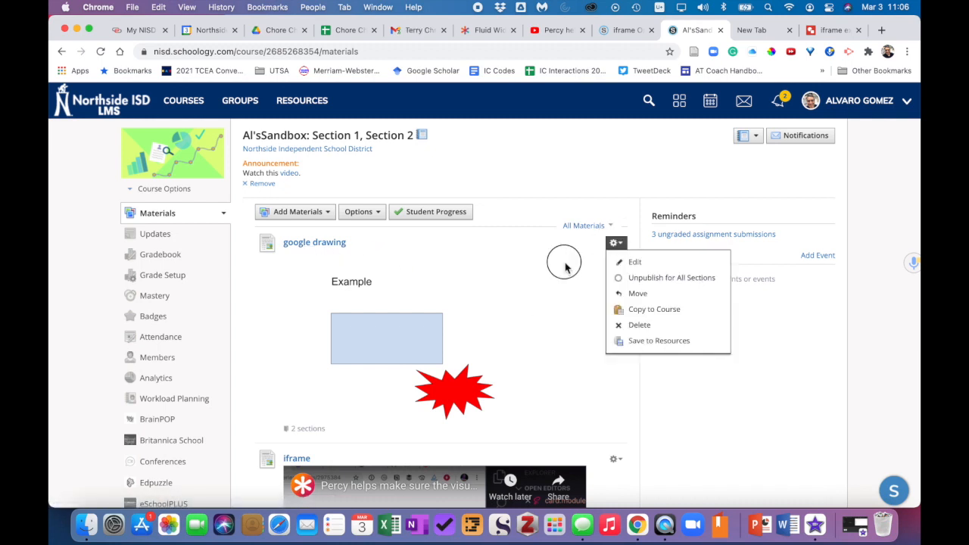
Open the google drawing page, examine the embedded drawing's full extent, and return to the course materials list
left_click(305, 250)
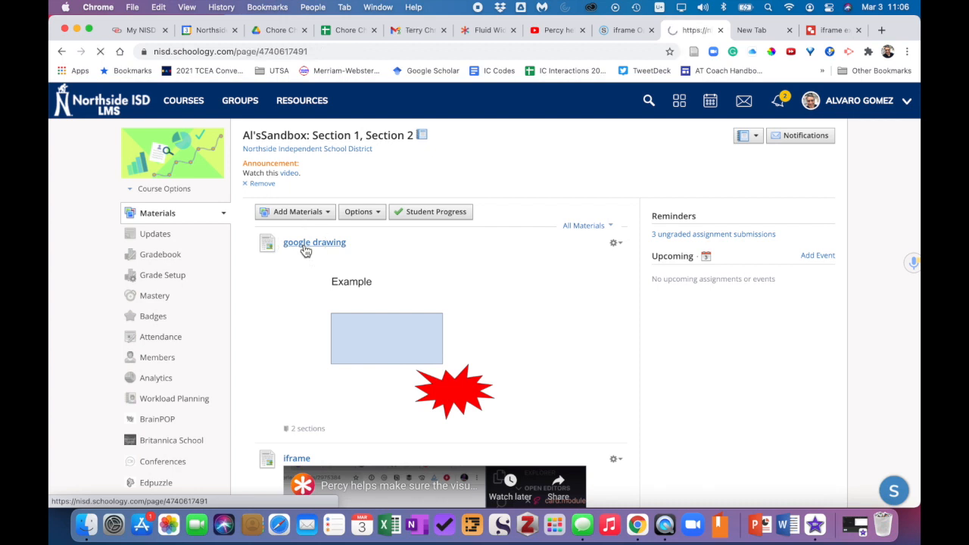
scroll(378, 292, "down", 6)
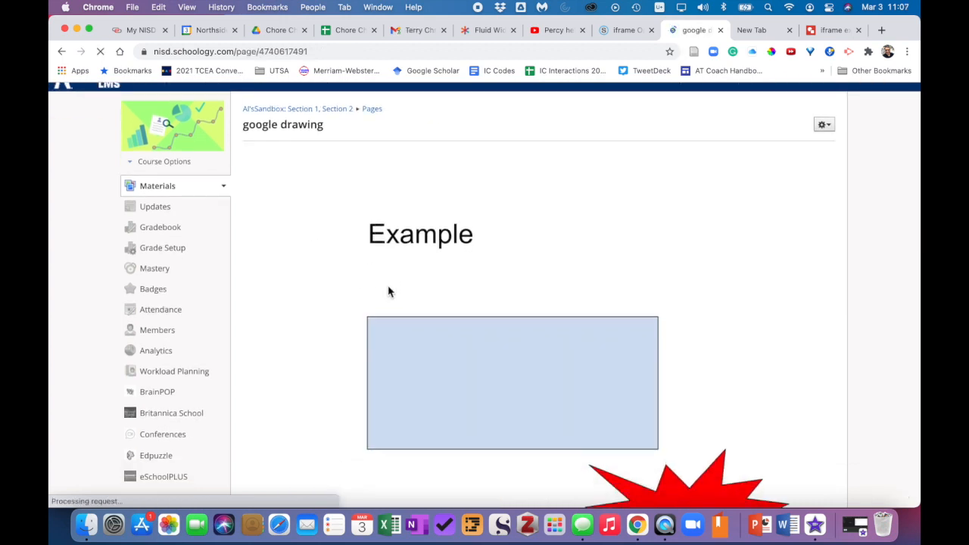
scroll(390, 289, "up", 4)
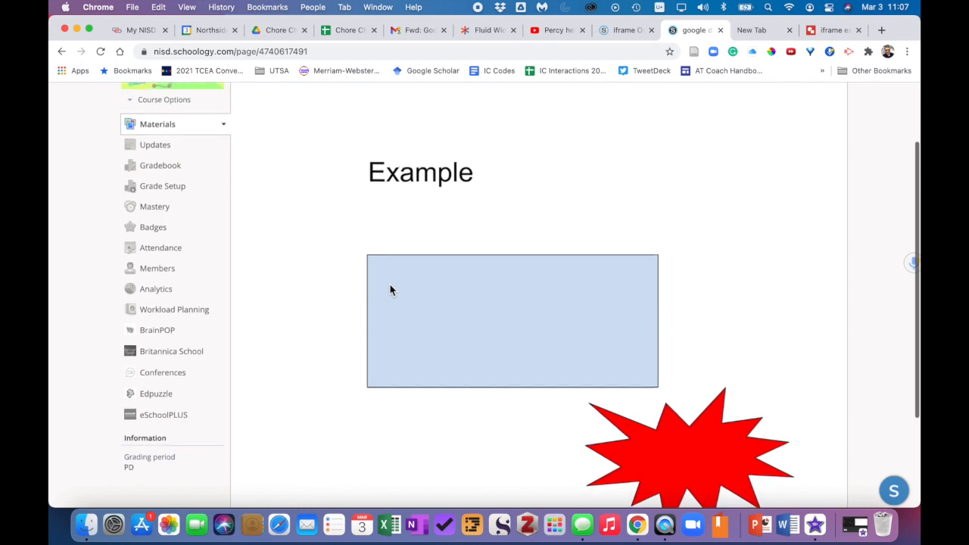
scroll(452, 282, "down", 2)
scroll(453, 282, "up", 4)
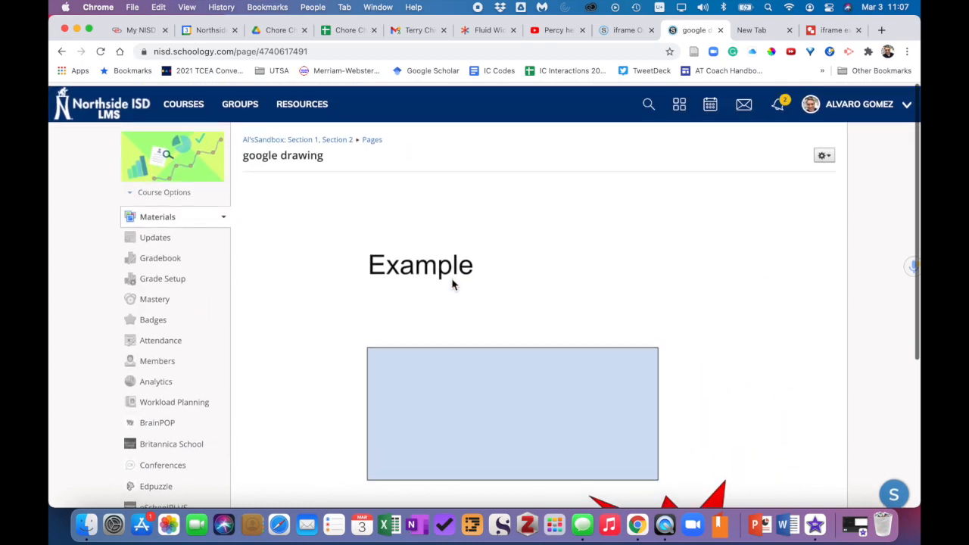
scroll(482, 340, "down", 4)
scroll(485, 341, "up", 1)
scroll(484, 341, "up", 1)
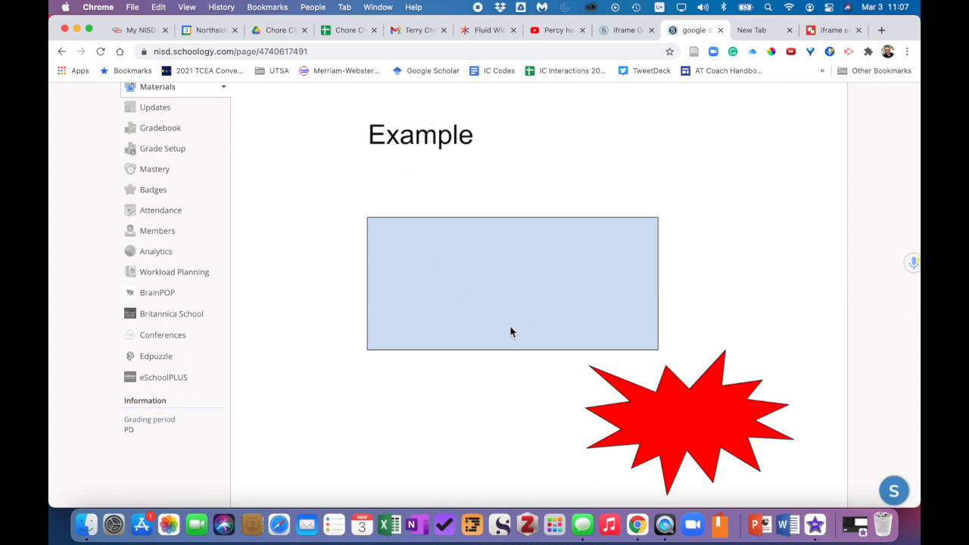
scroll(510, 331, "down", 3)
scroll(511, 331, "up", 5)
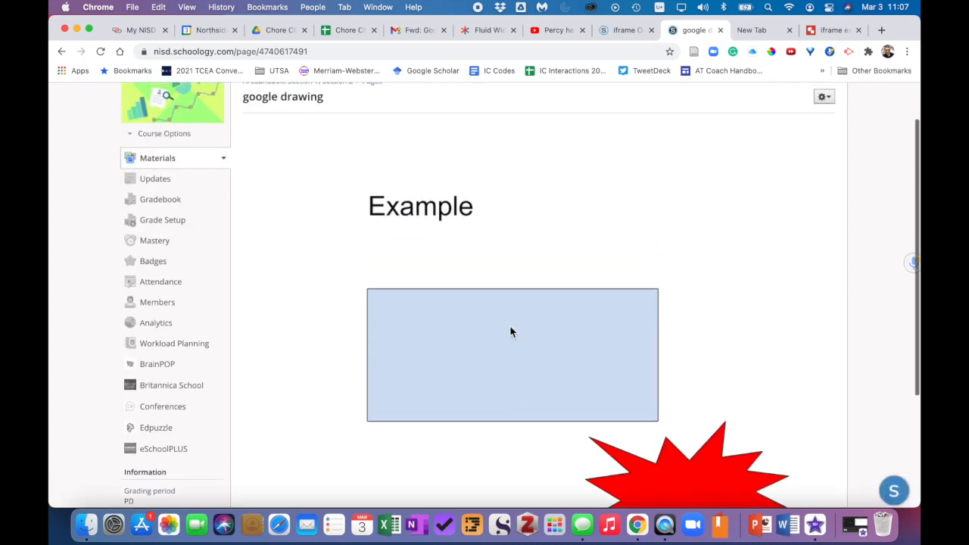
scroll(509, 331, "up", 2)
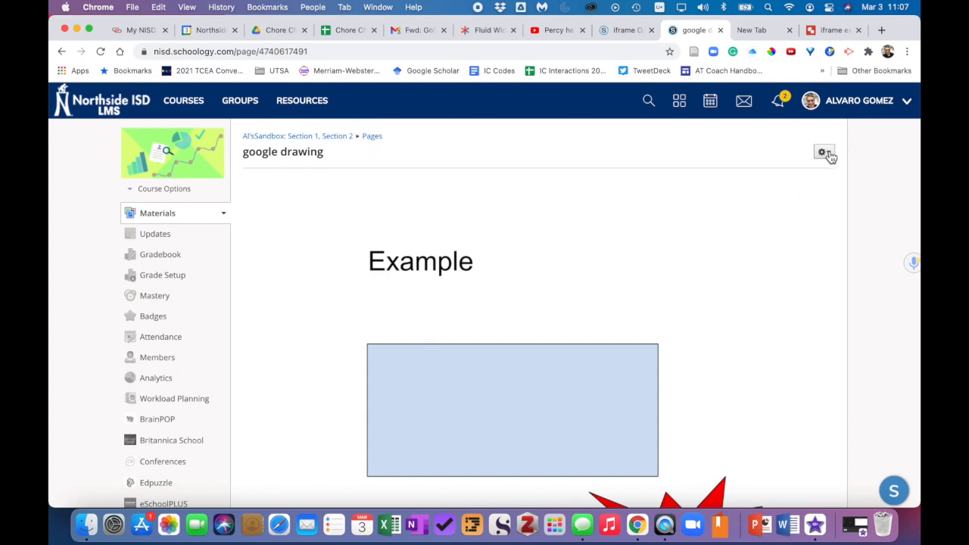
left_click(155, 217)
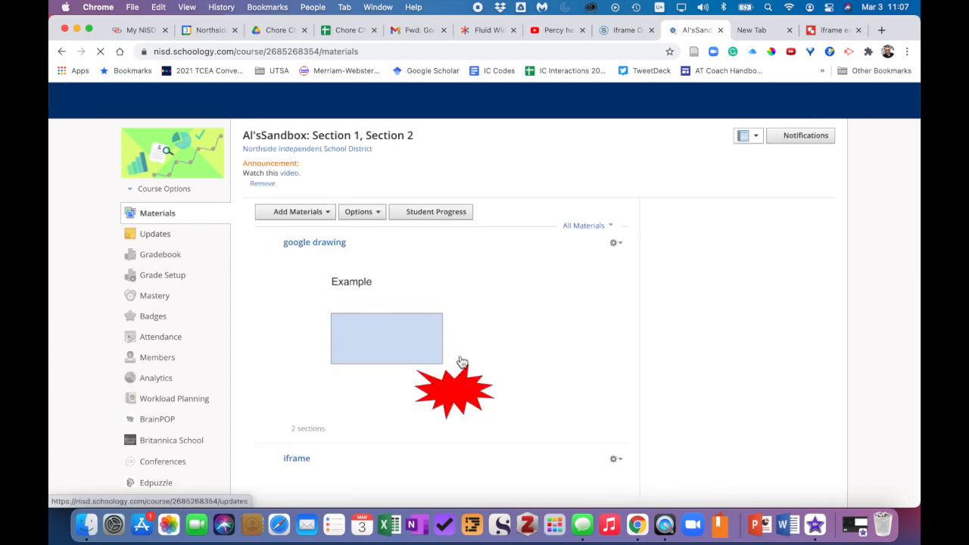
scroll(391, 260, "down", 1)
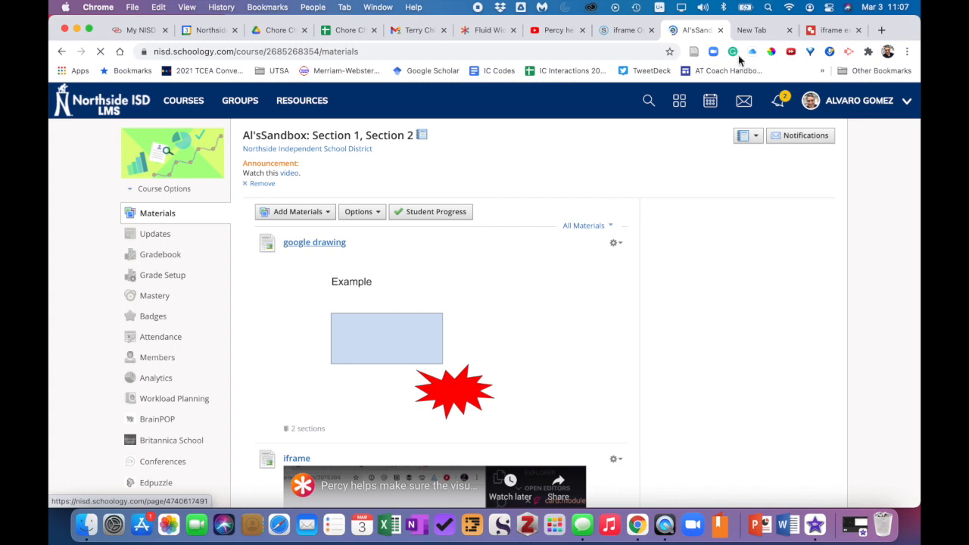
Display the embed code of the iframe example drawing at the Small (480x360) image size in Google Drawings' publishing dialog
left_click(837, 30)
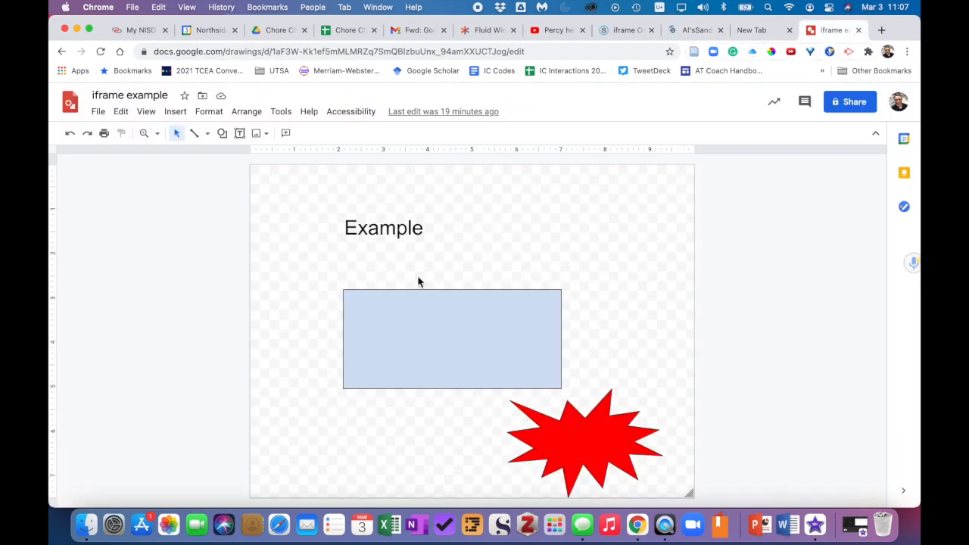
left_click(97, 112)
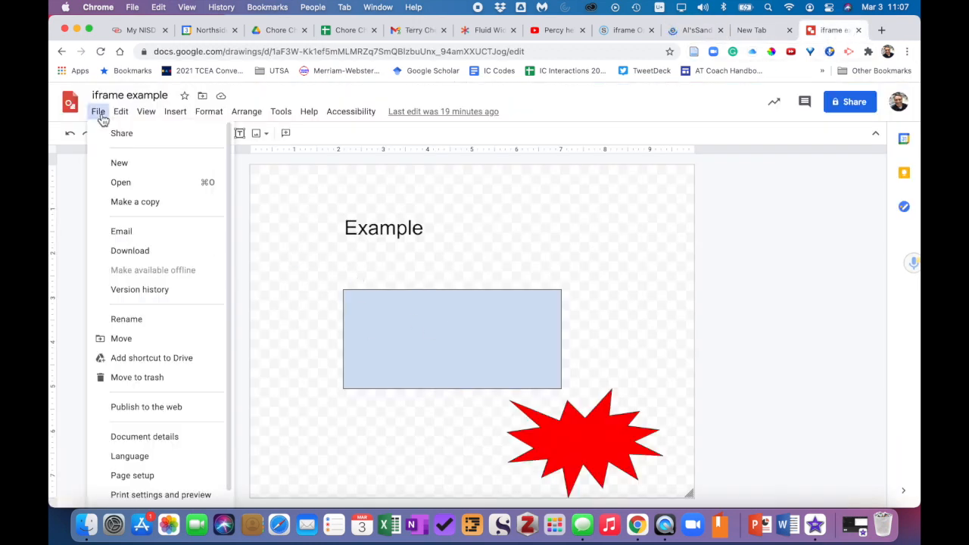
left_click(167, 409)
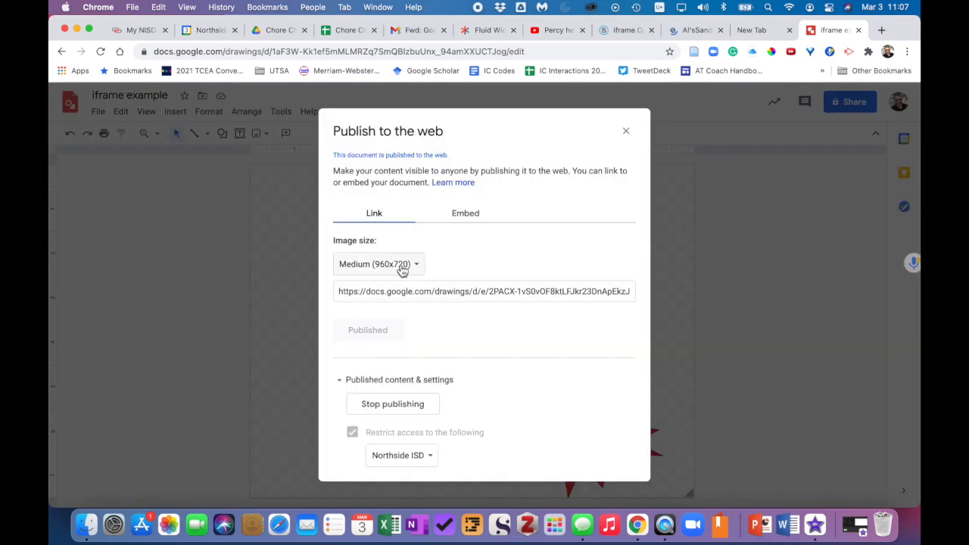
left_click(465, 214)
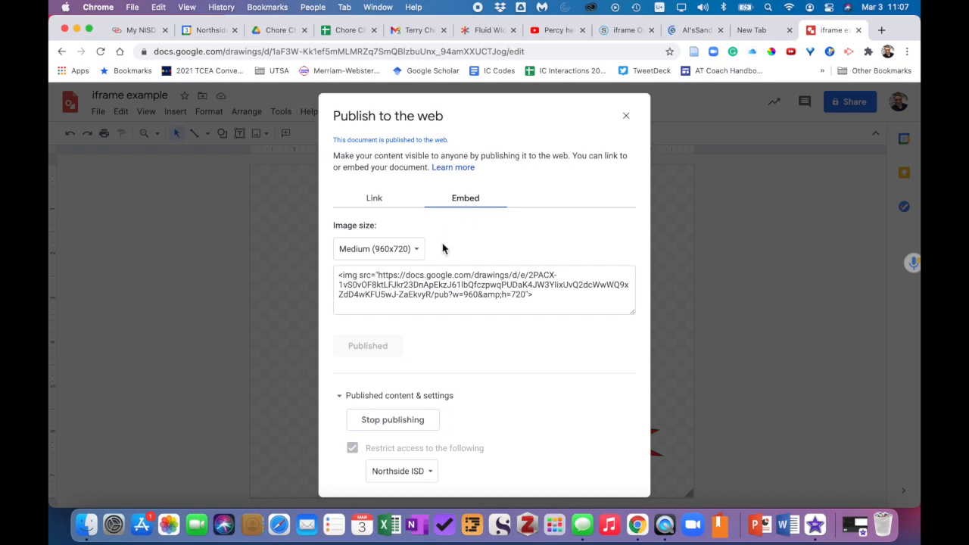
left_click(393, 257)
left_click(383, 234)
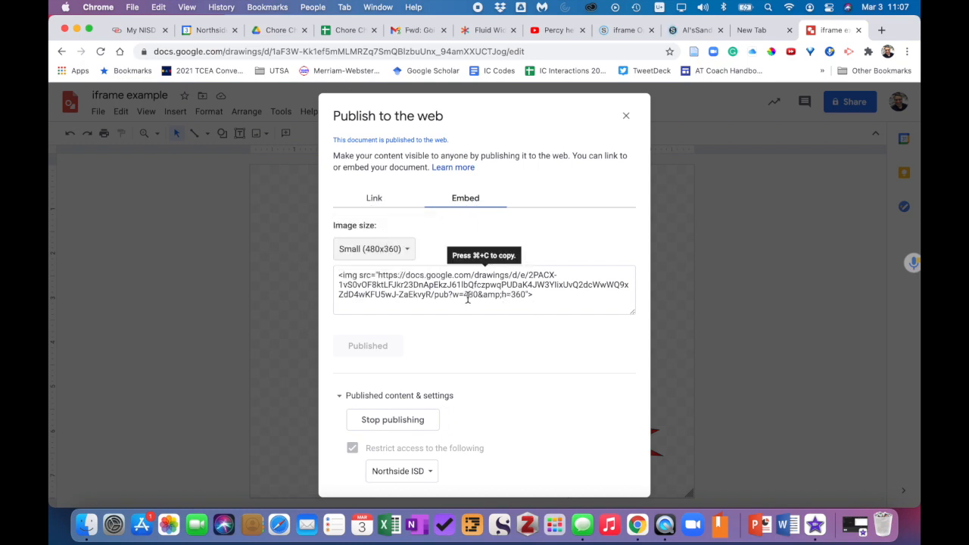
Copy the iframe example drawing's Small (480x360) embed code and return to the course materials list in Schoology
left_click(548, 296)
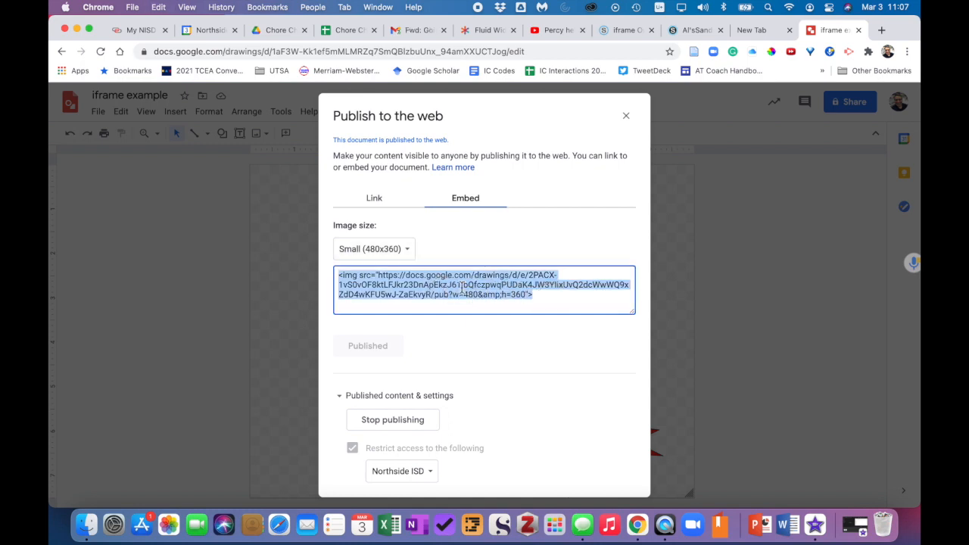
left_click(626, 115)
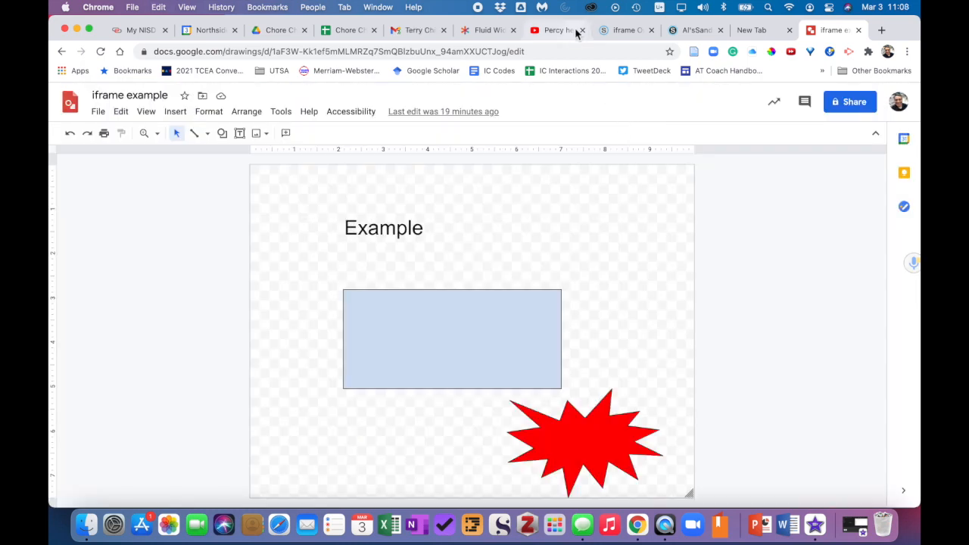
left_click(678, 30)
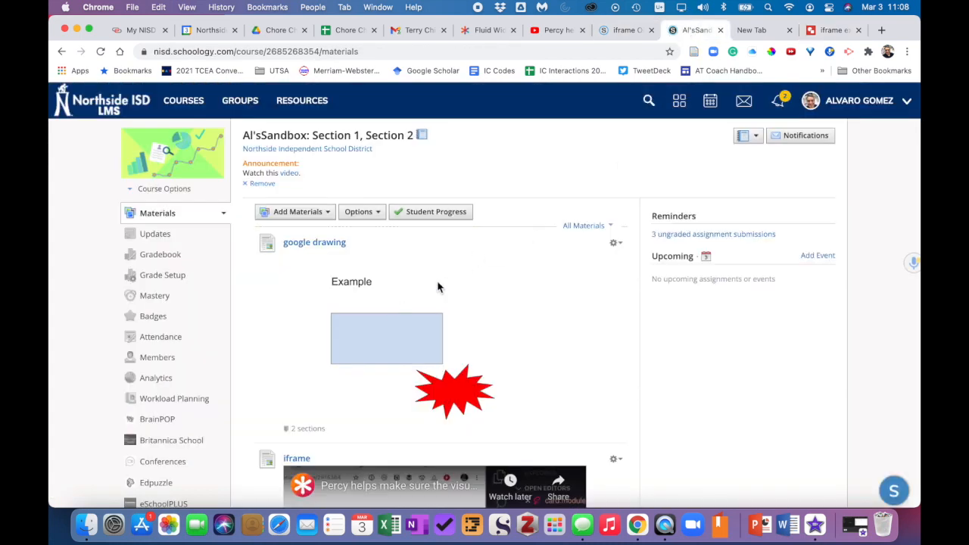
Open the google drawing page for editing from the course materials list and show its HTML source
left_click(614, 243)
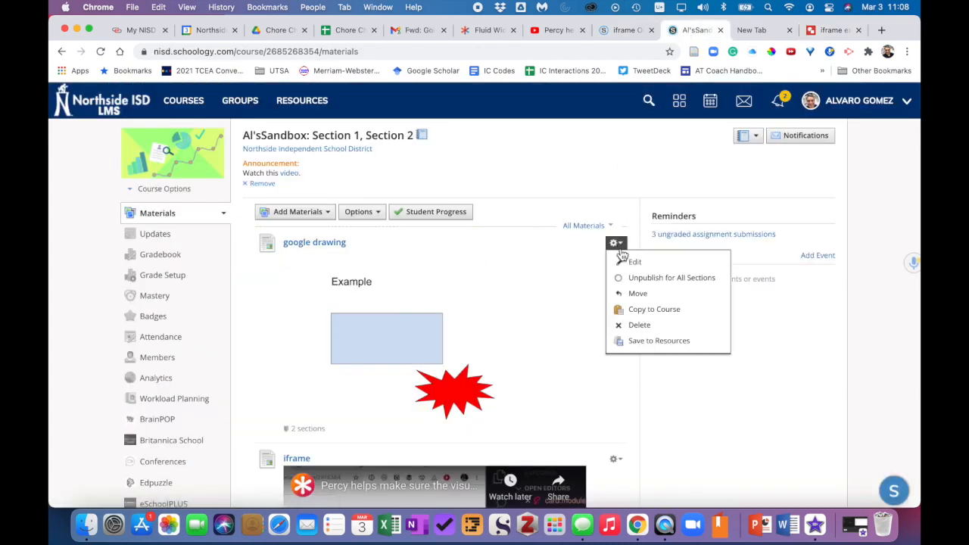
left_click(634, 263)
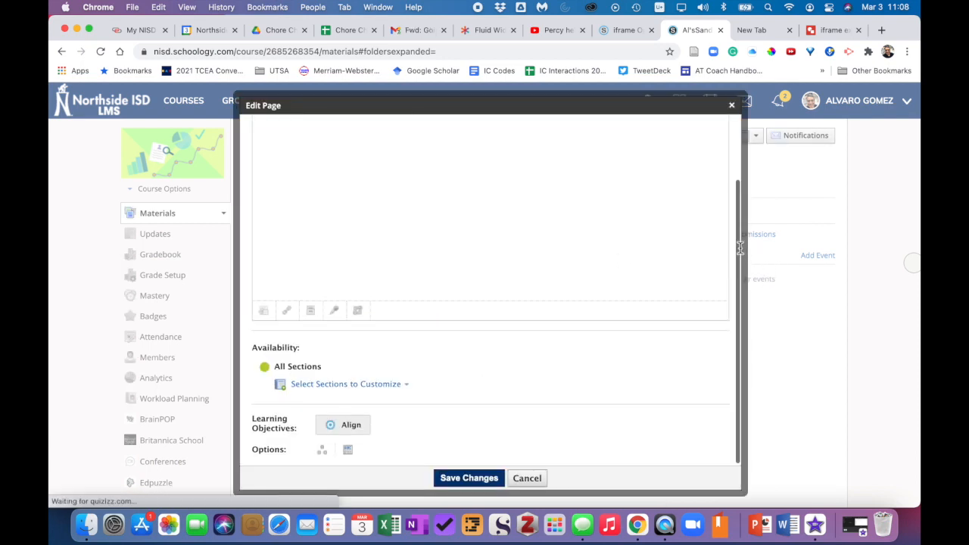
left_click_drag(740, 243, 738, 179)
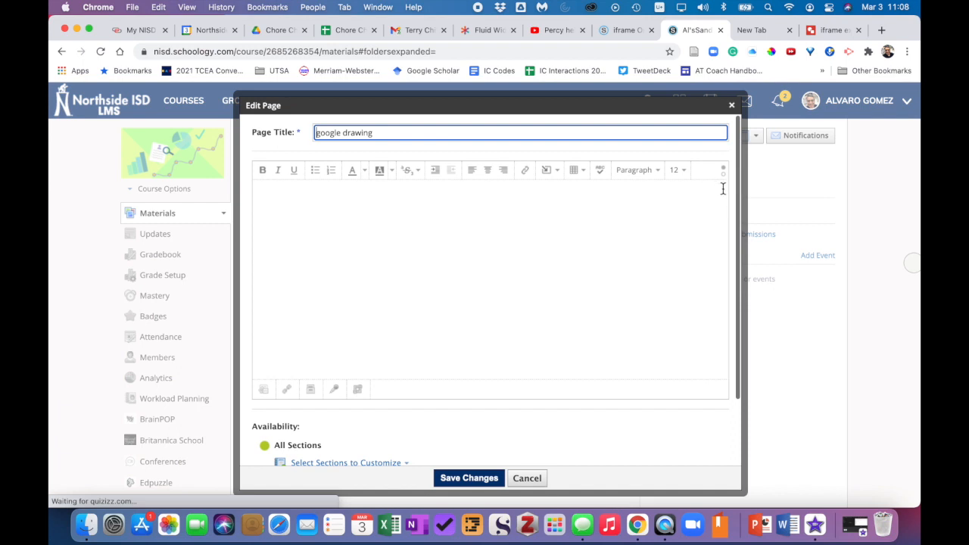
left_click(726, 179)
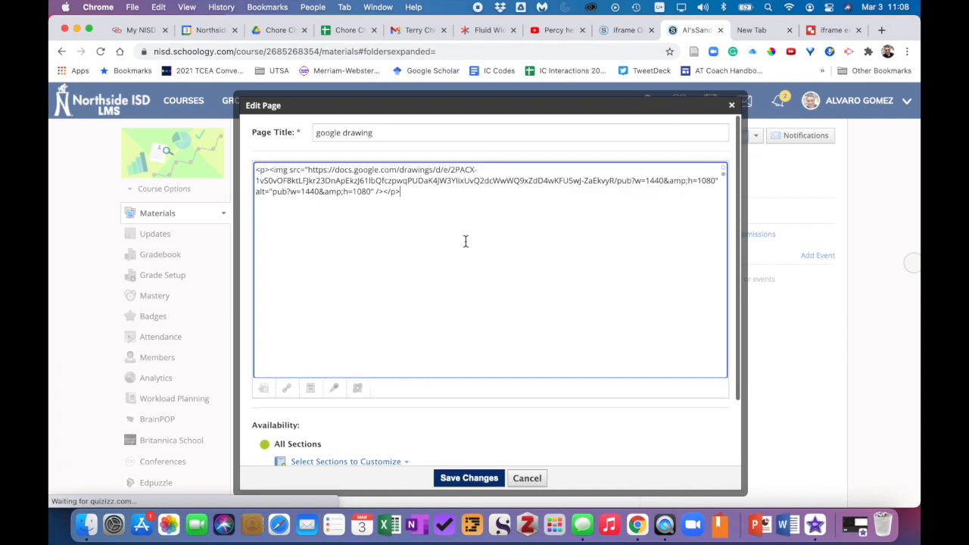
Replace the page's entire HTML source with the copied embed code sized w=480 and h=360, and save the changes
scroll(313, 183, "down", 4)
scroll(523, 195, "up", 1)
scroll(522, 195, "up", 2)
left_click_drag(408, 174, 254, 150)
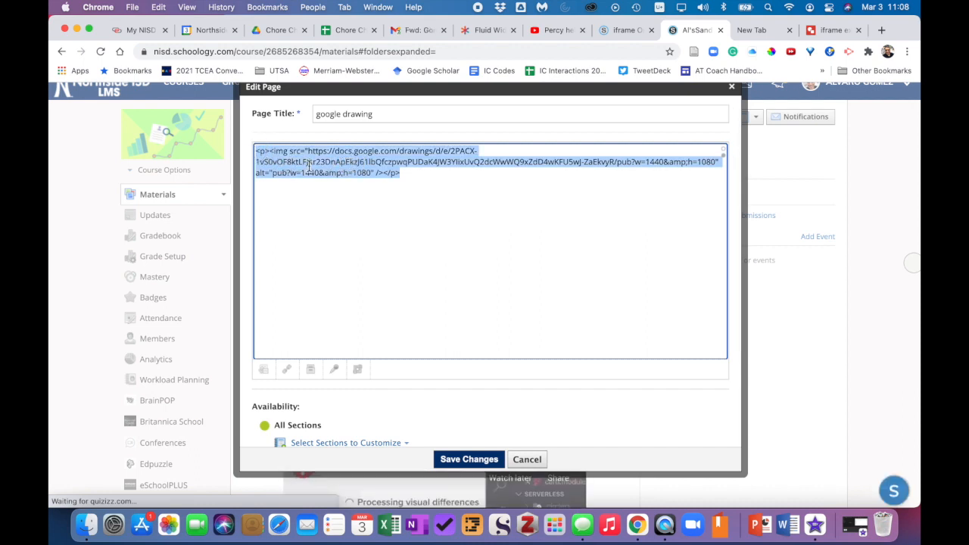
type("<img src=\"https://docs.google.com/drawings/d/e/2PACX-1vS0vOF8ktLFjk23DnApEkzJ61lbQfczpwqPUDaK4JW3YIixUvQ2dcWwWQ9xZdD4wKFU5wJ-ZaEkvyR/pub?w=480&amp;h=360\">")
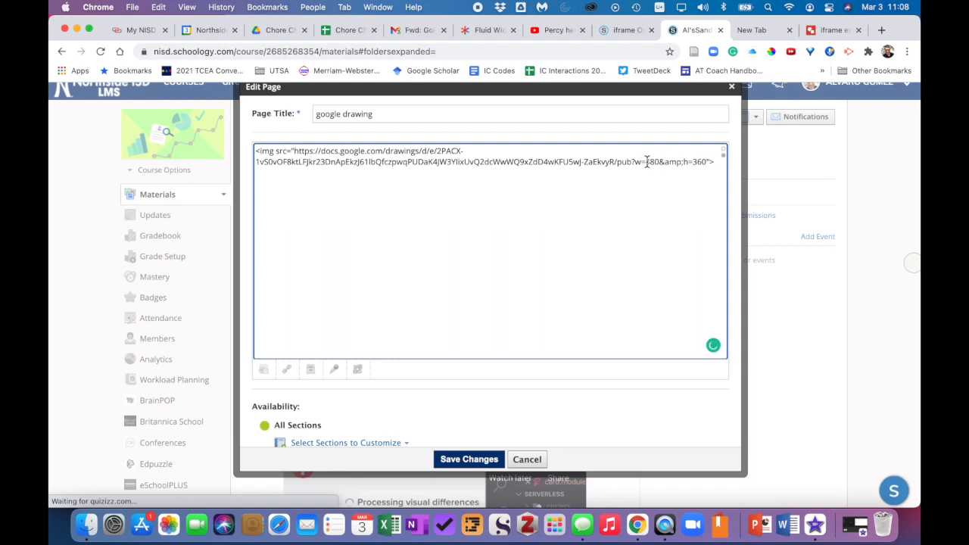
left_click(447, 459)
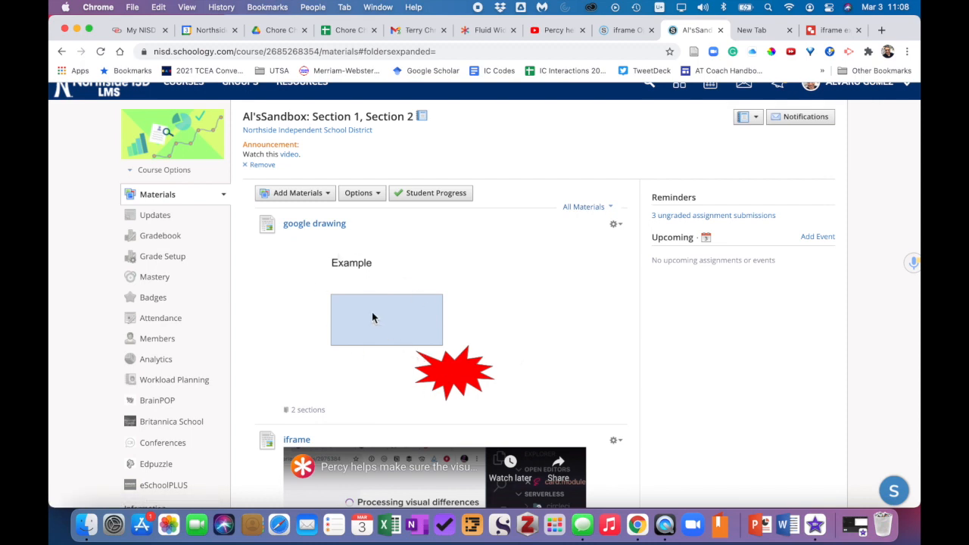
View the google drawing page in Schoology and compare it with the link image size options in Google Drawings' publishing dialog
left_click(321, 232)
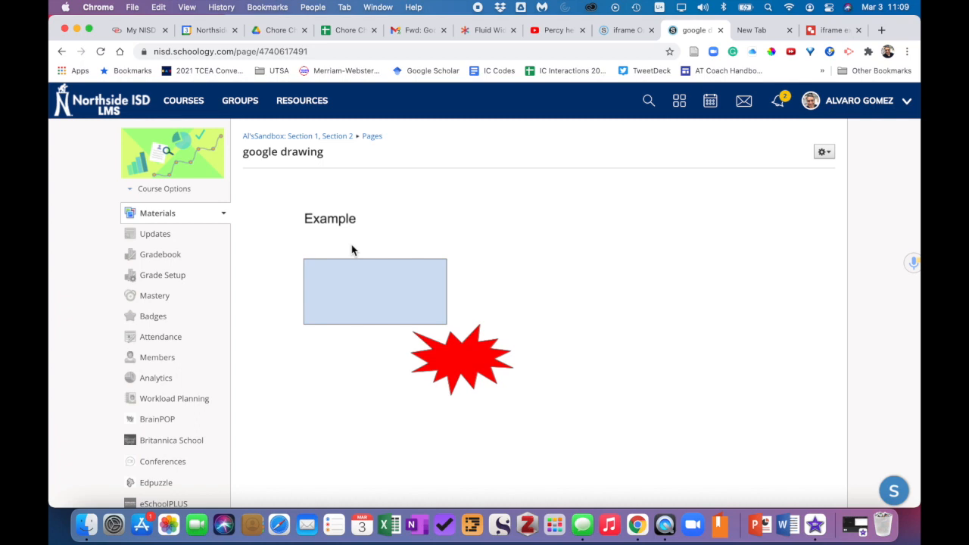
left_click(830, 31)
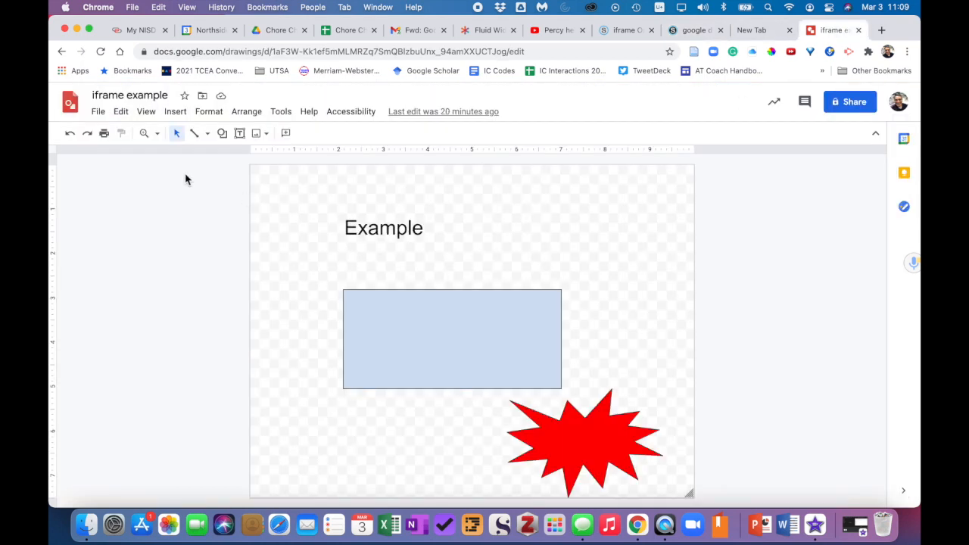
left_click(98, 112)
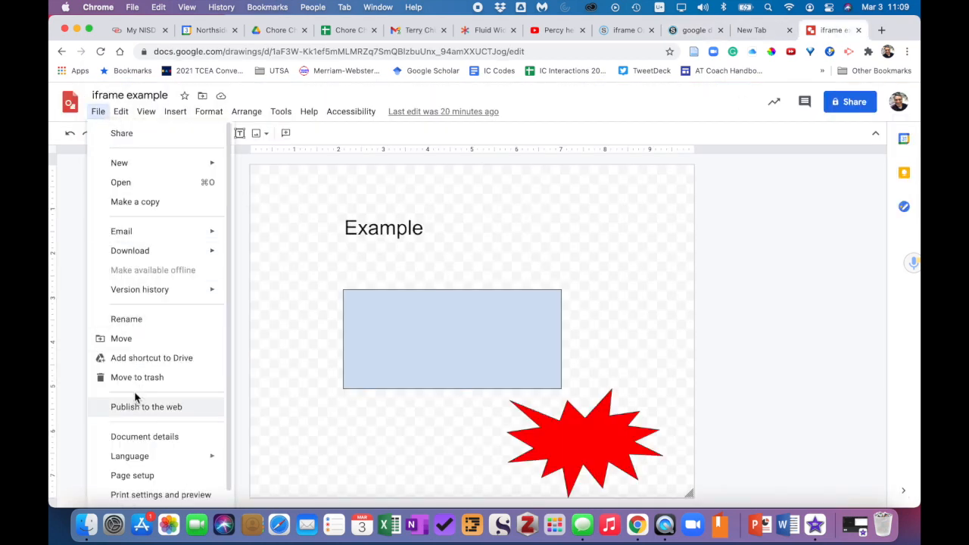
left_click(140, 410)
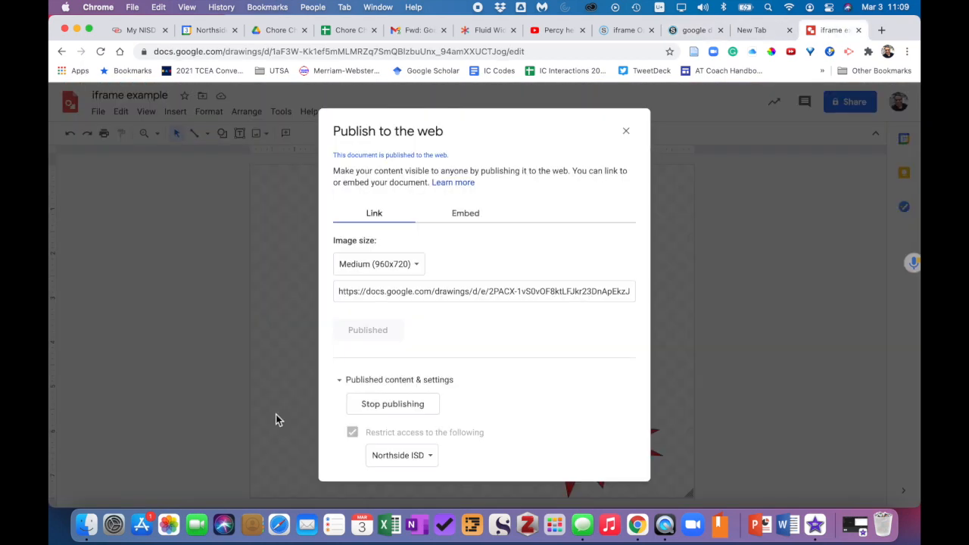
left_click(386, 265)
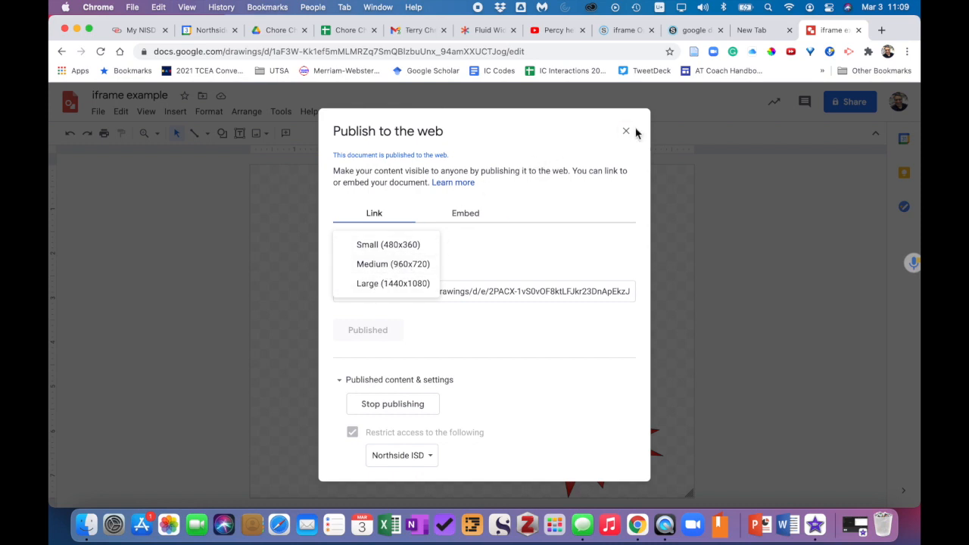
left_click(626, 131)
left_click(625, 131)
left_click(690, 30)
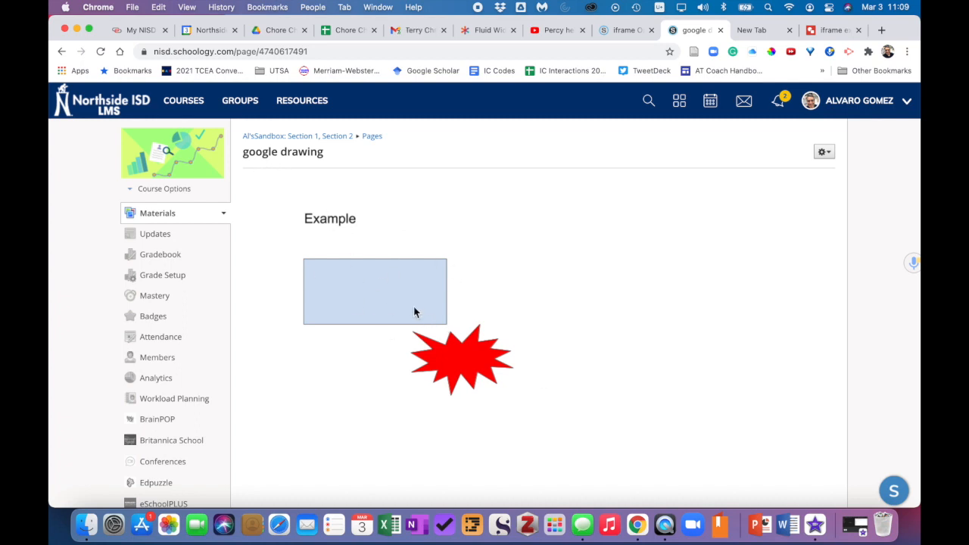
Enlarge the embedded drawing proportionally in the google drawing page's editor and save the changes
left_click(825, 154)
left_click(799, 176)
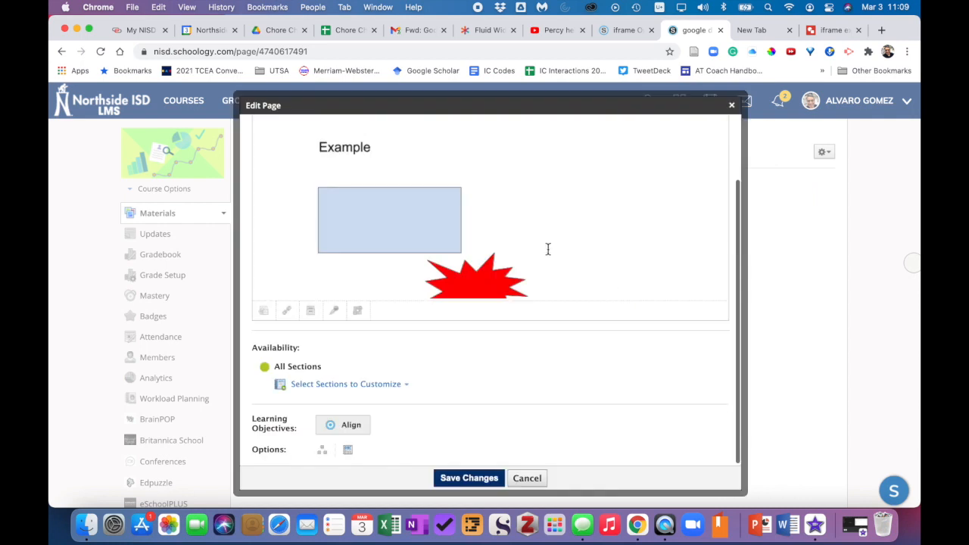
left_click(380, 199)
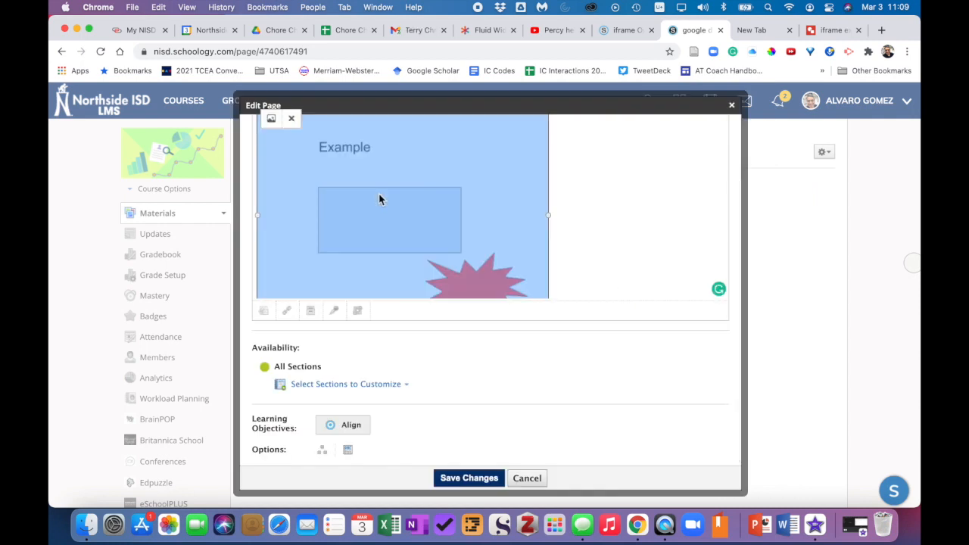
scroll(485, 208, "up", 3)
scroll(580, 282, "down", 2)
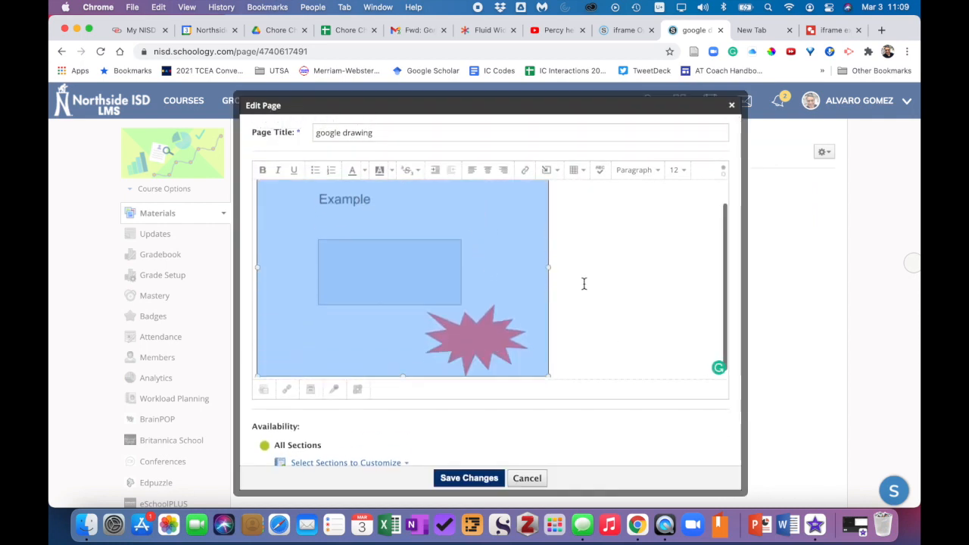
left_click_drag(548, 368, 625, 439)
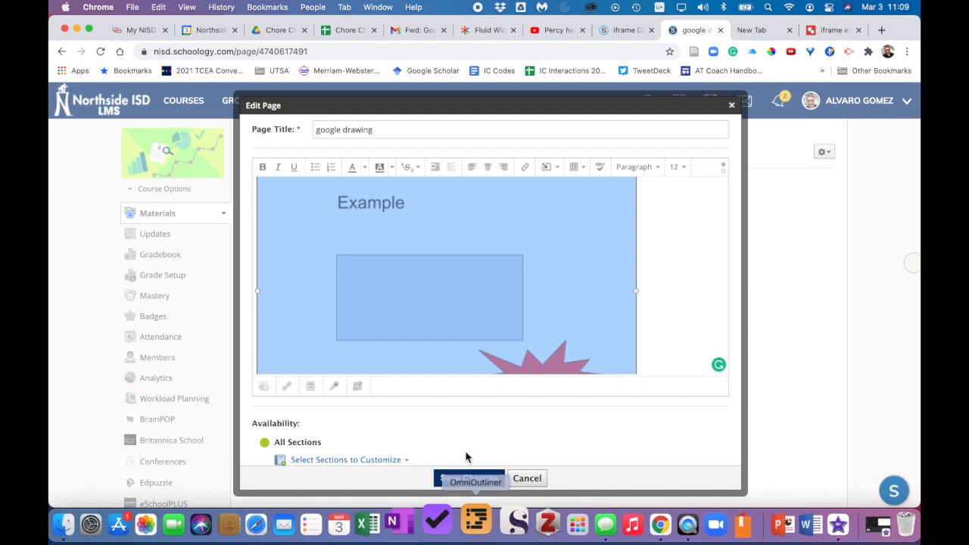
left_click(467, 479)
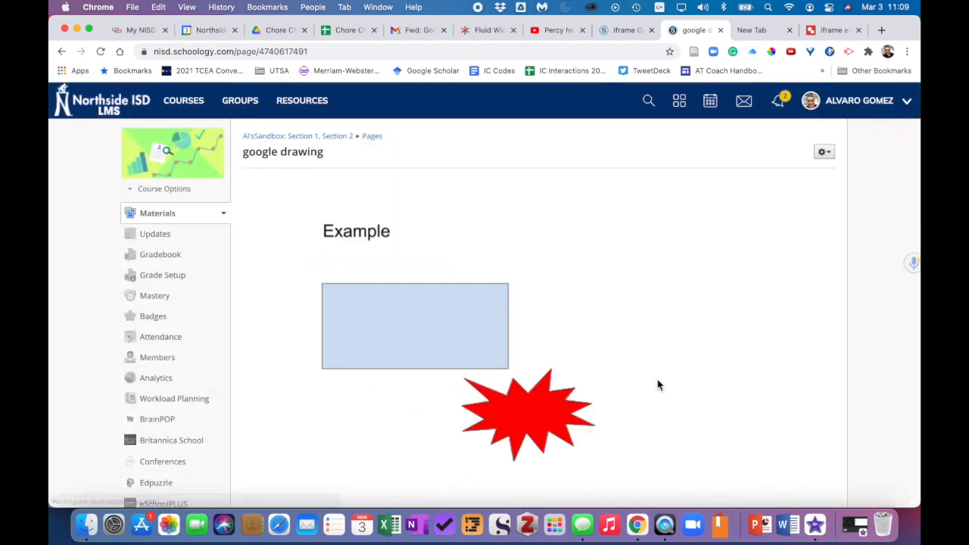
Examine the enlarged drawing on its page and in the course materials list
left_click_drag(918, 327, 916, 391)
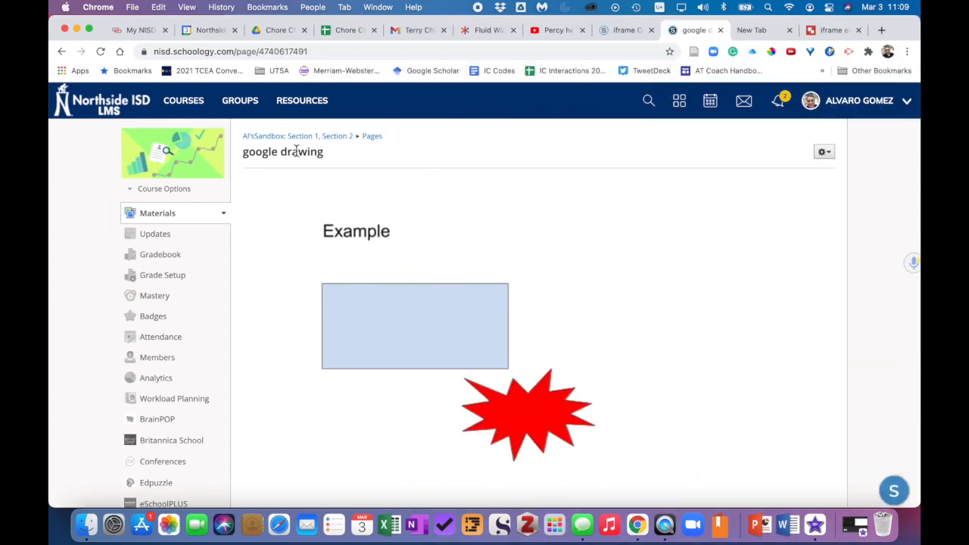
left_click(157, 215)
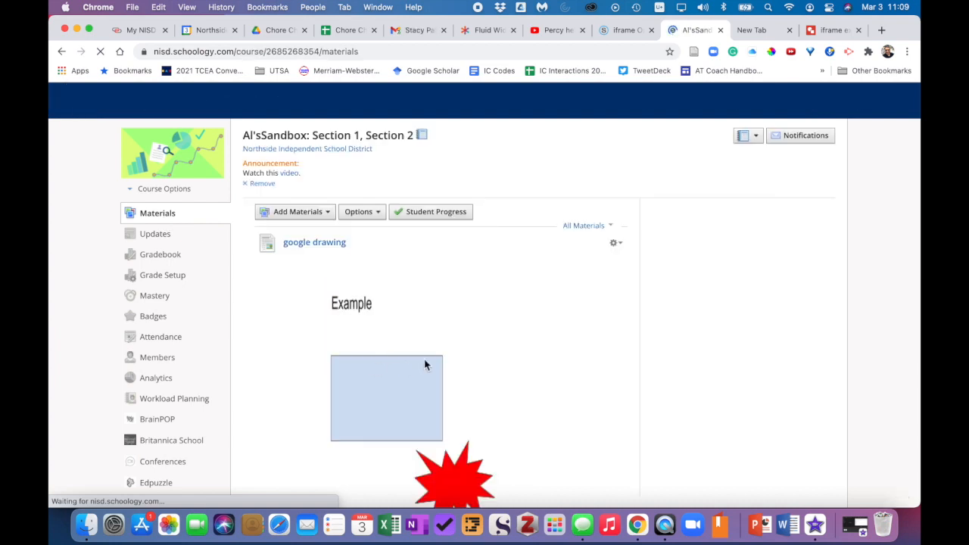
scroll(424, 365, "down", 3)
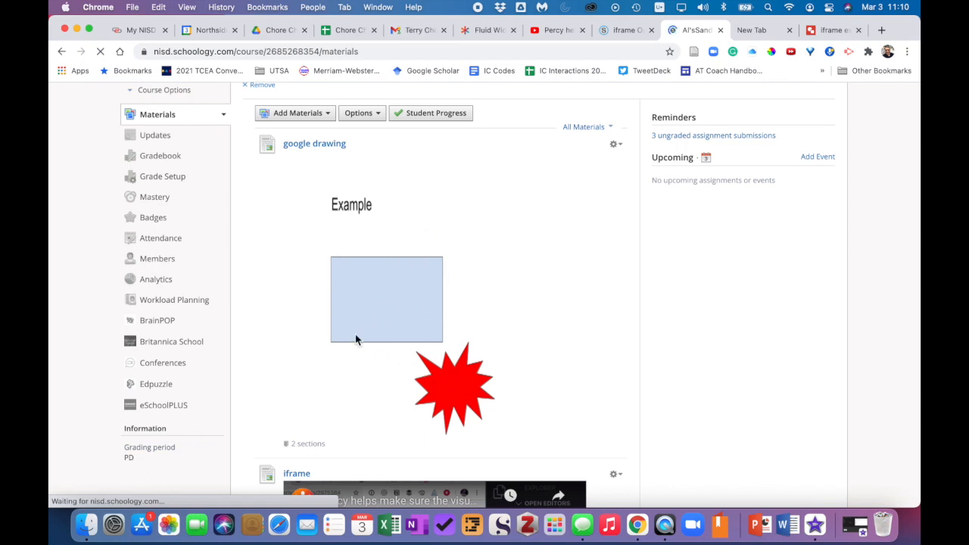
Reopen the google drawing page for editing and shrink the embedded drawing to about 336 by 252 pixels
left_click(617, 145)
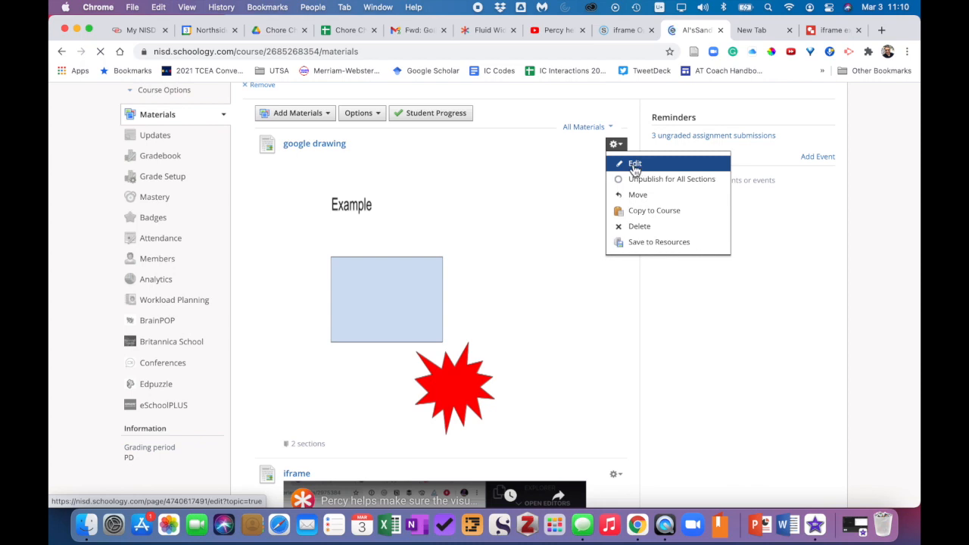
left_click(635, 165)
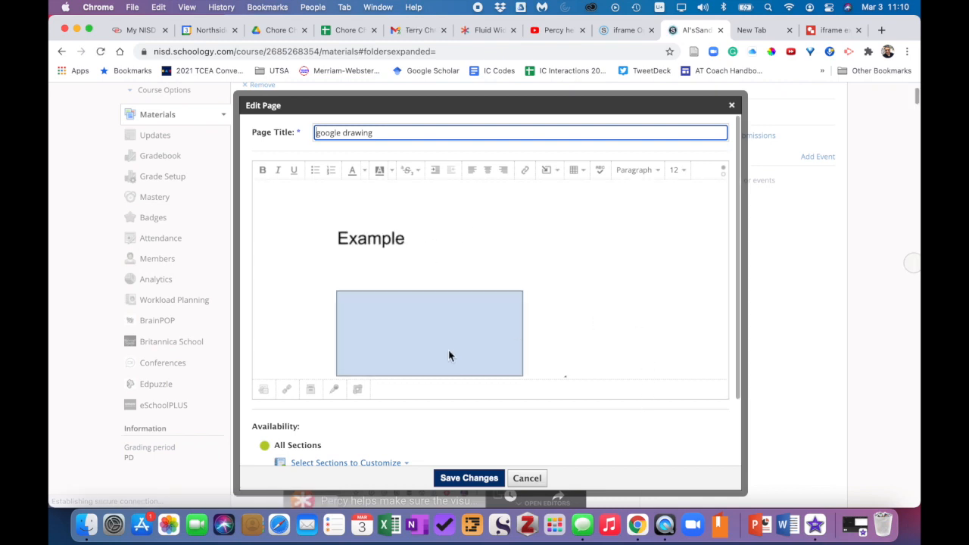
left_click(424, 306)
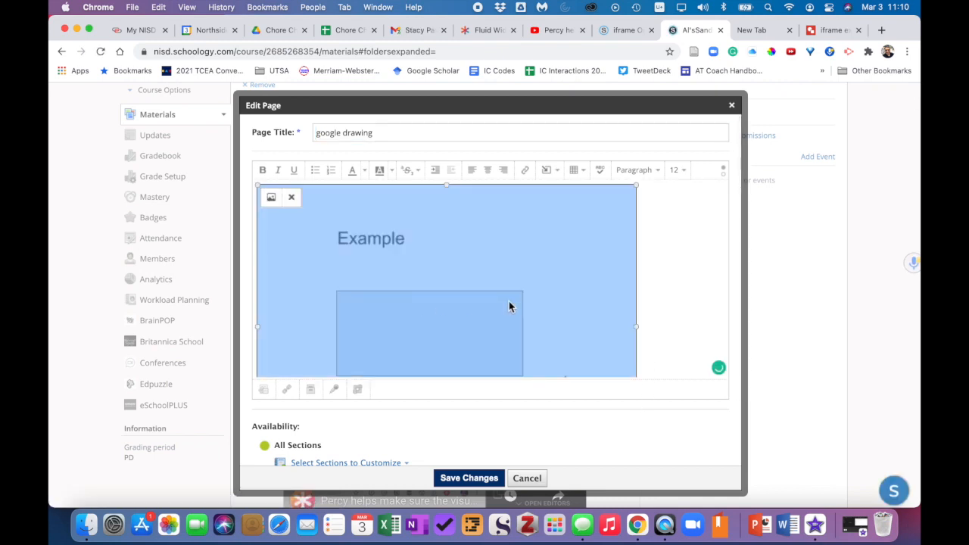
mouse_move(636, 185)
left_mouse_down()
mouse_move(423, 315)
mouse_move(462, 319)
left_mouse_up()
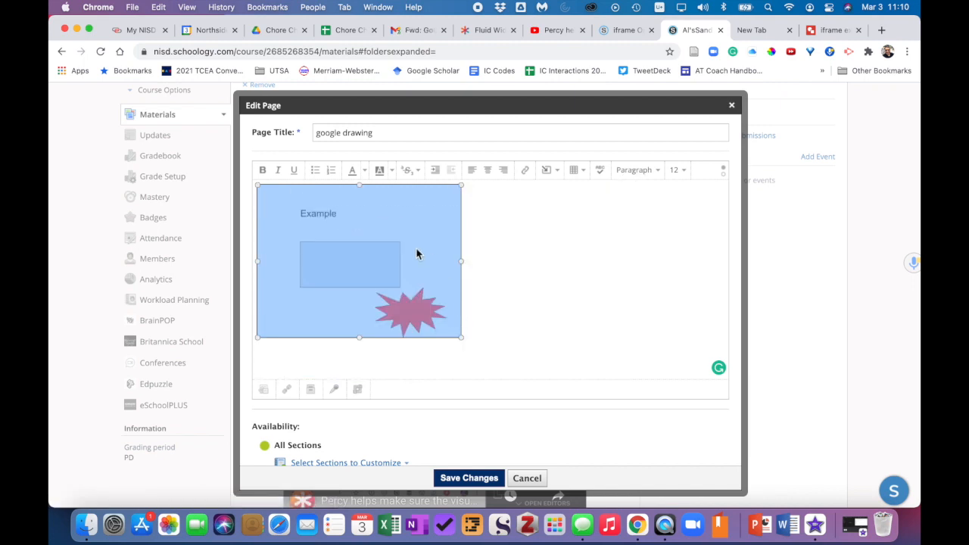
left_click(569, 269)
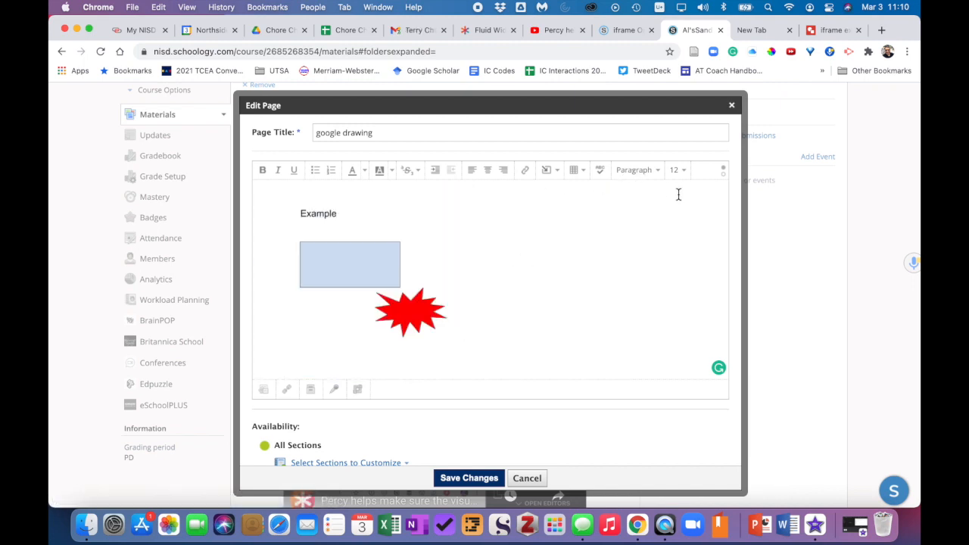
Show the page's HTML source and examine the image's width attribute and source URL at a magnified view
left_click(726, 179)
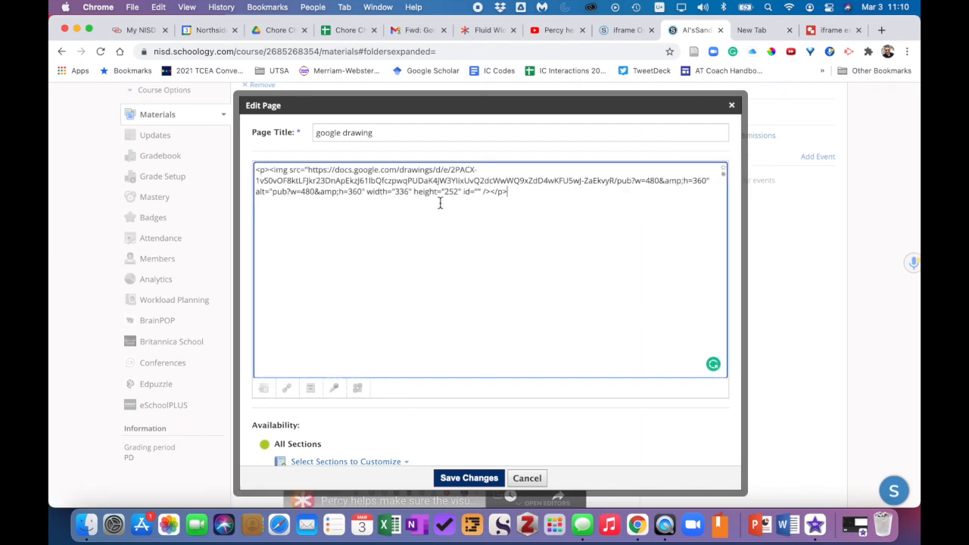
left_click_drag(395, 191, 409, 195)
left_click_drag(307, 169, 710, 180)
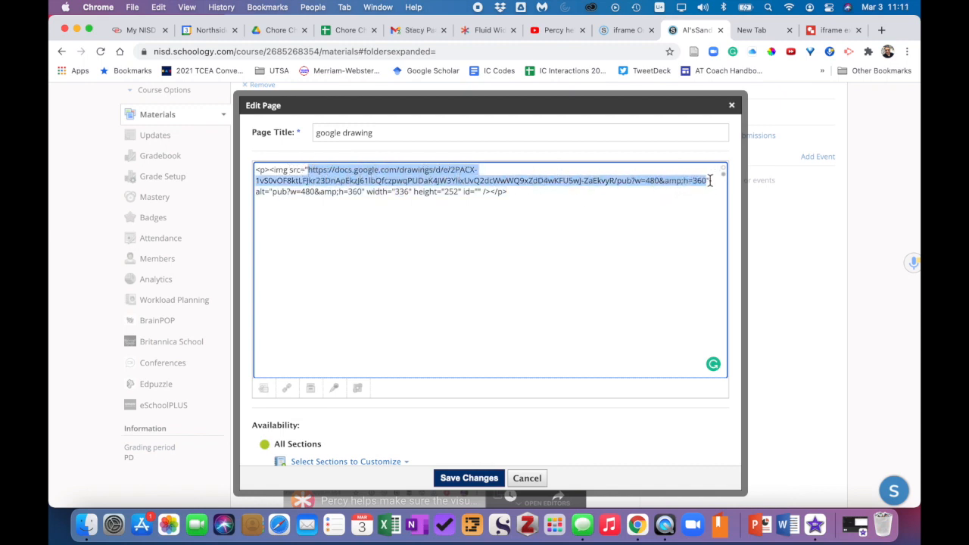
scroll(711, 183, "up", 5)
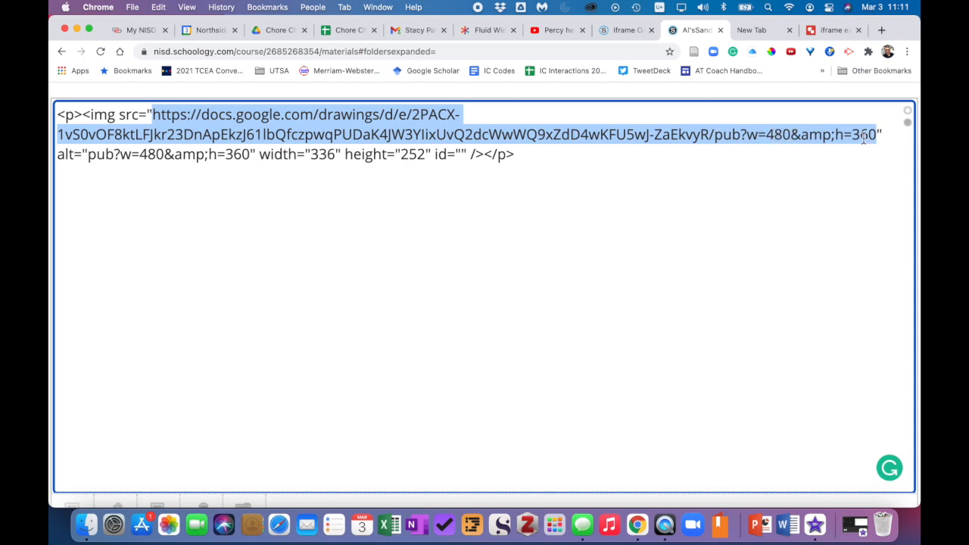
Examine the image tag's alt text and its width and height attributes in the HTML source
left_click_drag(58, 155, 97, 157)
left_click(88, 156)
left_click_drag(88, 156, 165, 157)
left_click(142, 154)
left_click(227, 155)
left_click_drag(227, 155, 249, 157)
left_click(244, 173)
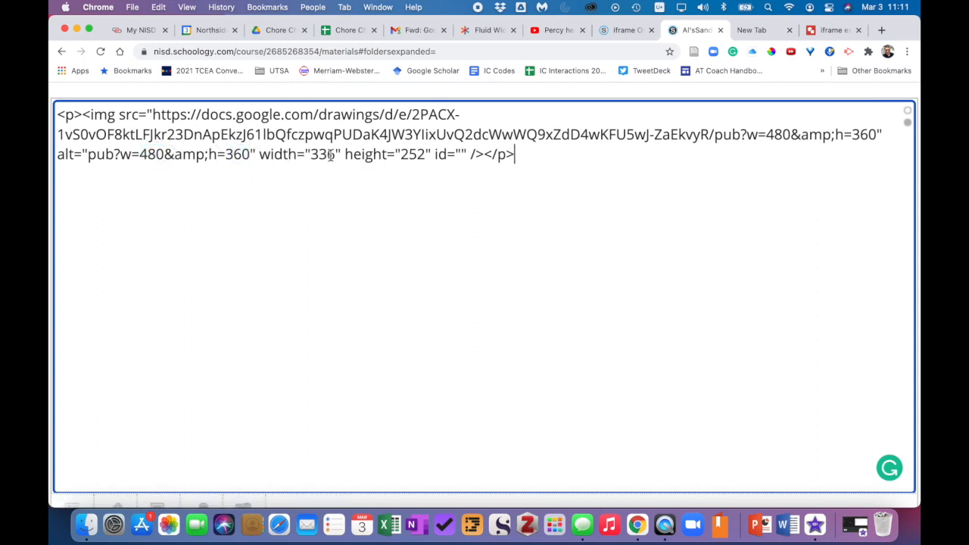
left_click_drag(400, 155, 408, 155)
double_click(409, 155)
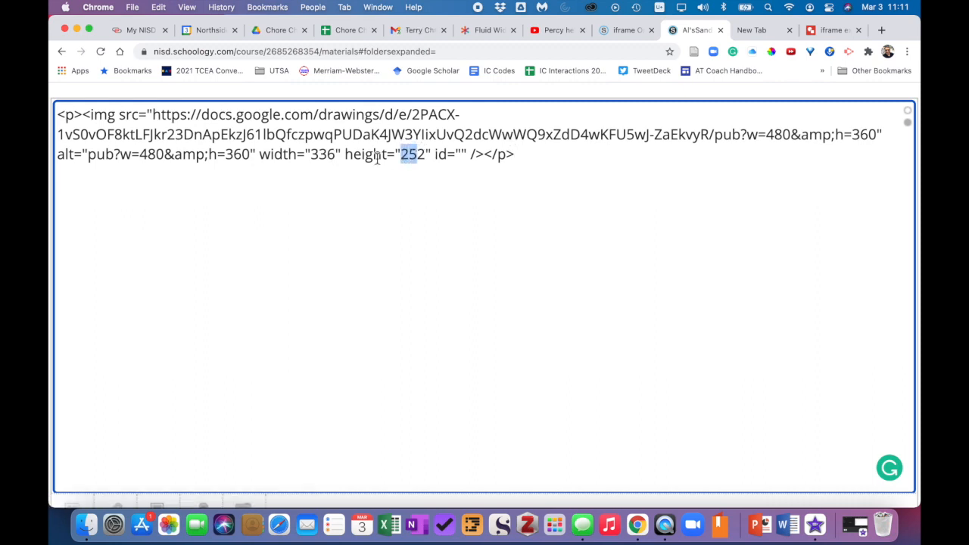
double_click(323, 156)
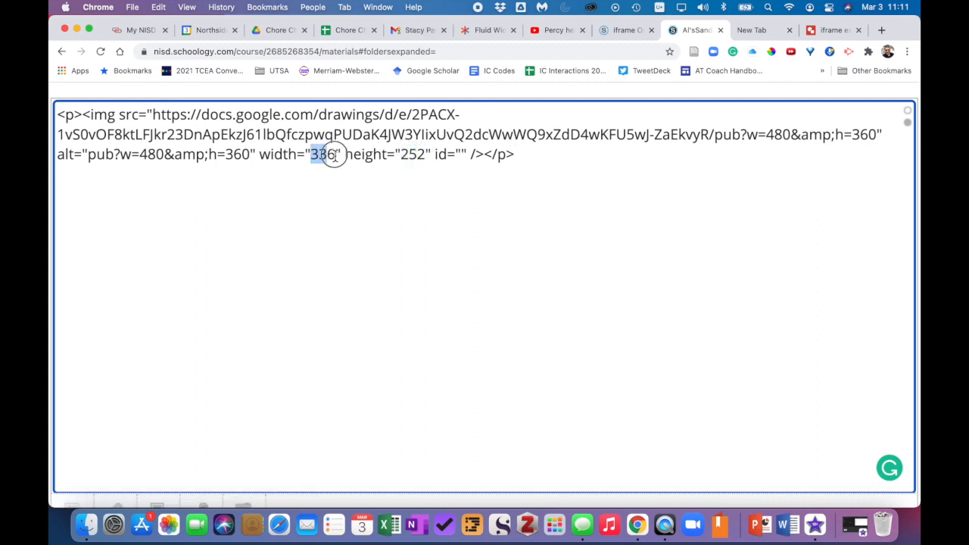
Examine the image's height attribute, view the Chore Challenge spreadsheet and the iframe example drawing, and return to the HTML source
double_click(409, 155)
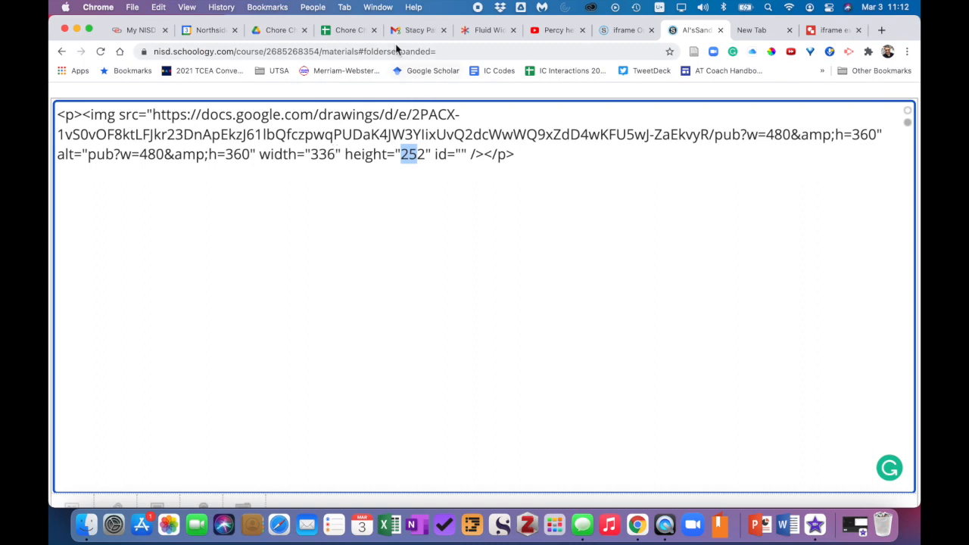
left_click(340, 32)
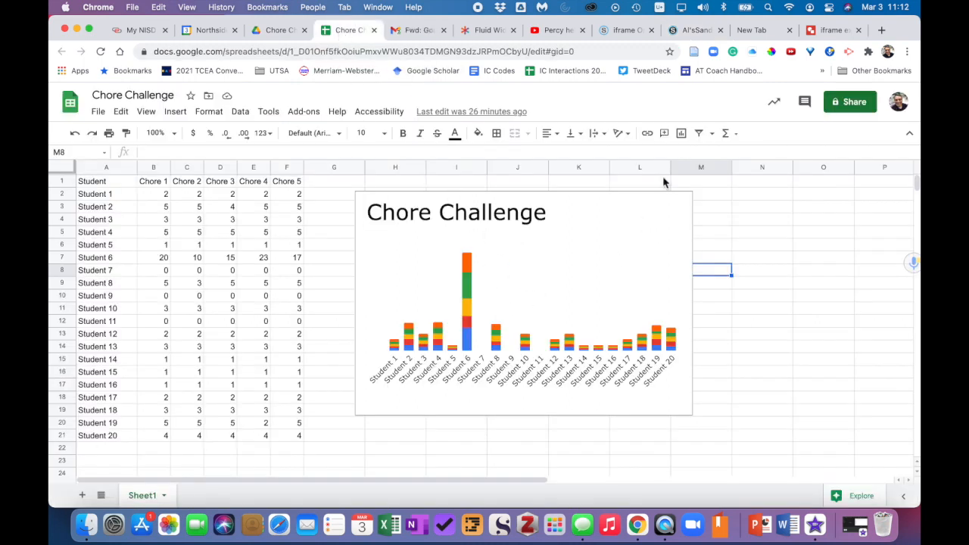
left_click(831, 30)
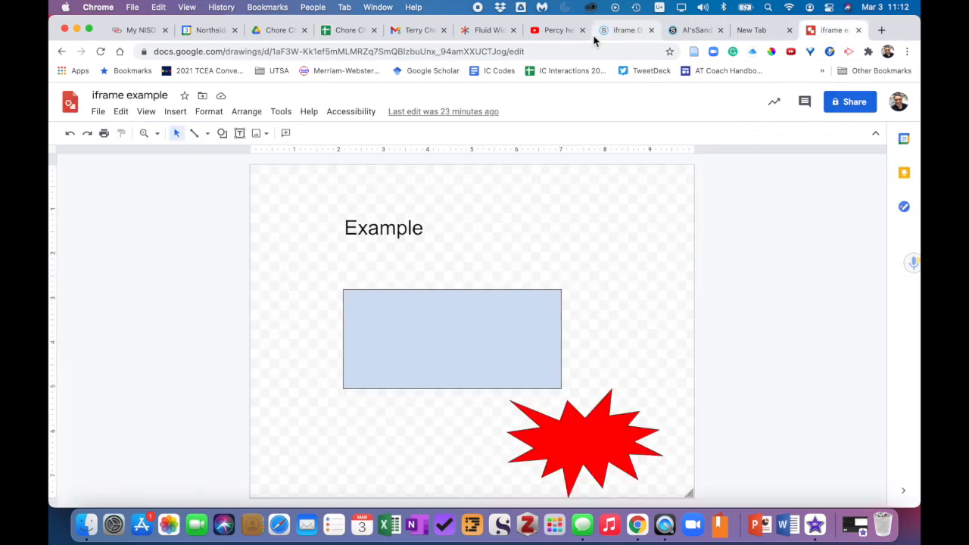
left_click(693, 29)
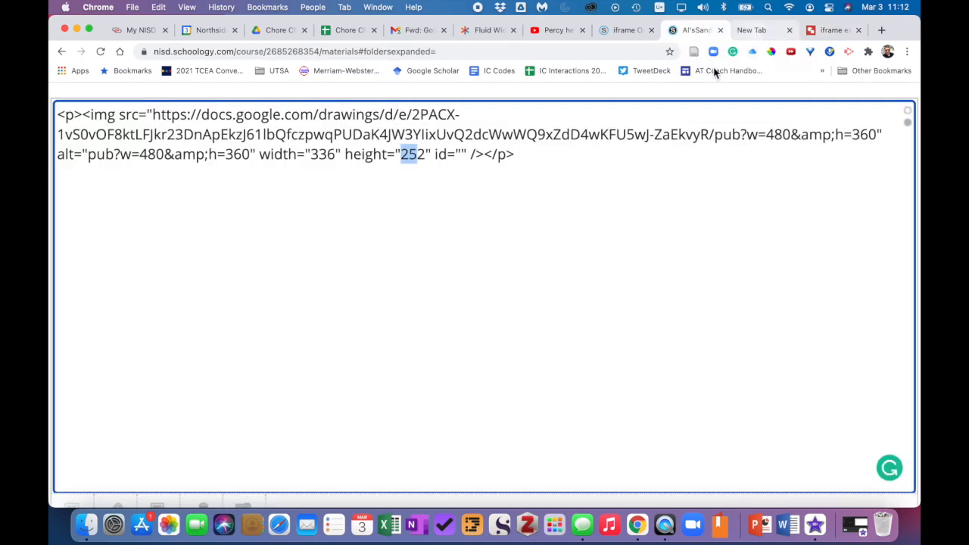
left_click(433, 192)
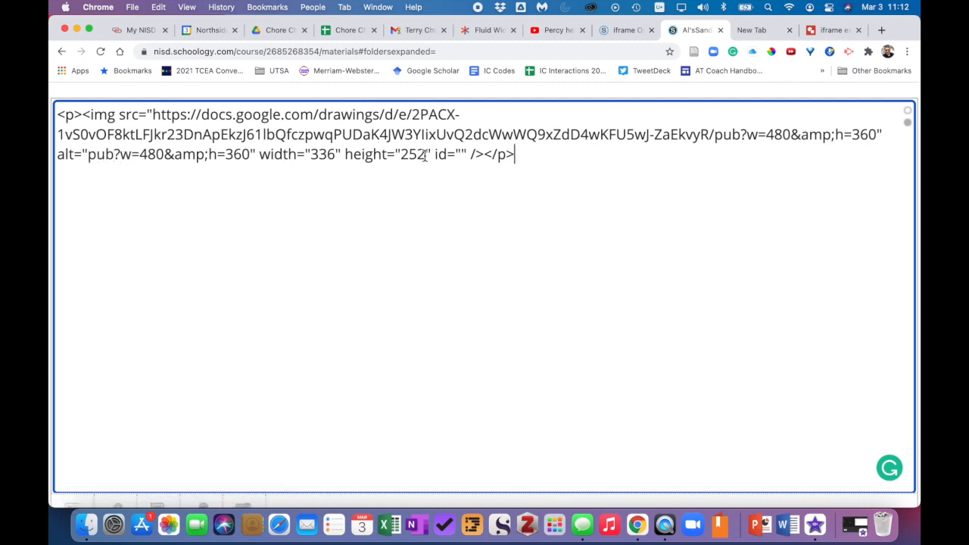
Change the dimensions in the image's alt text to w=336 and h=252 in the HTML source
left_click_drag(140, 154, 165, 155)
left_click_drag(226, 154, 253, 154)
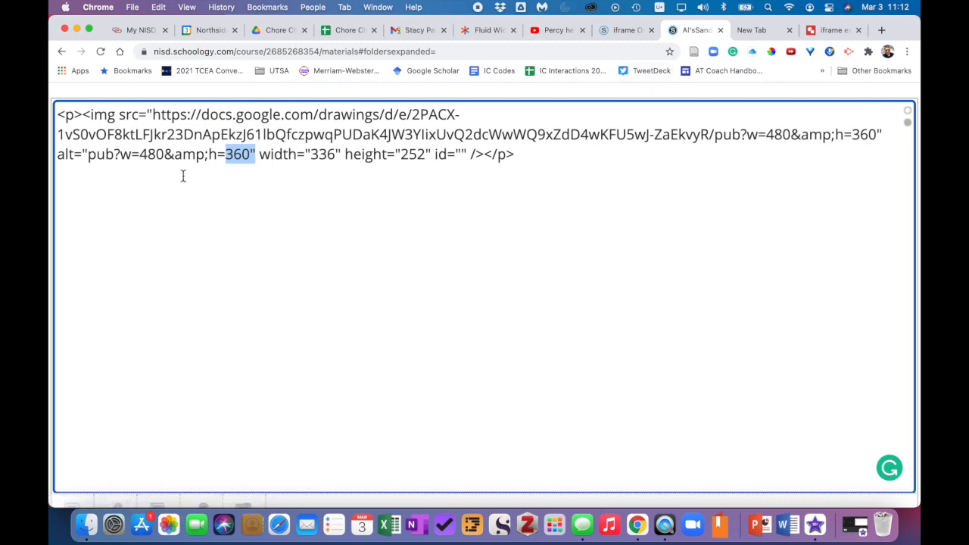
left_click_drag(141, 153, 164, 153)
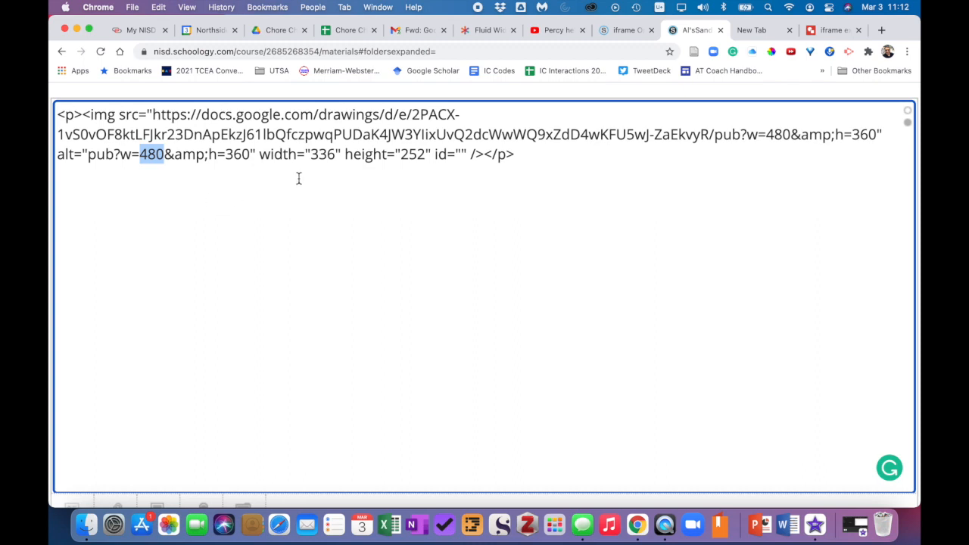
type("336")
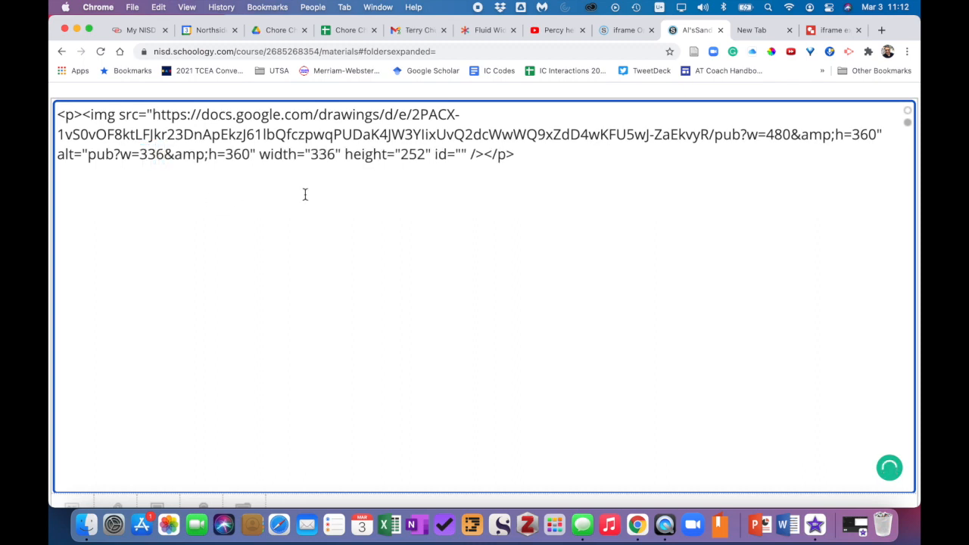
left_click_drag(226, 154, 253, 153)
type("252")
Save the page changes and check the google drawing entry in the course materials list
scroll(519, 292, "down", 5)
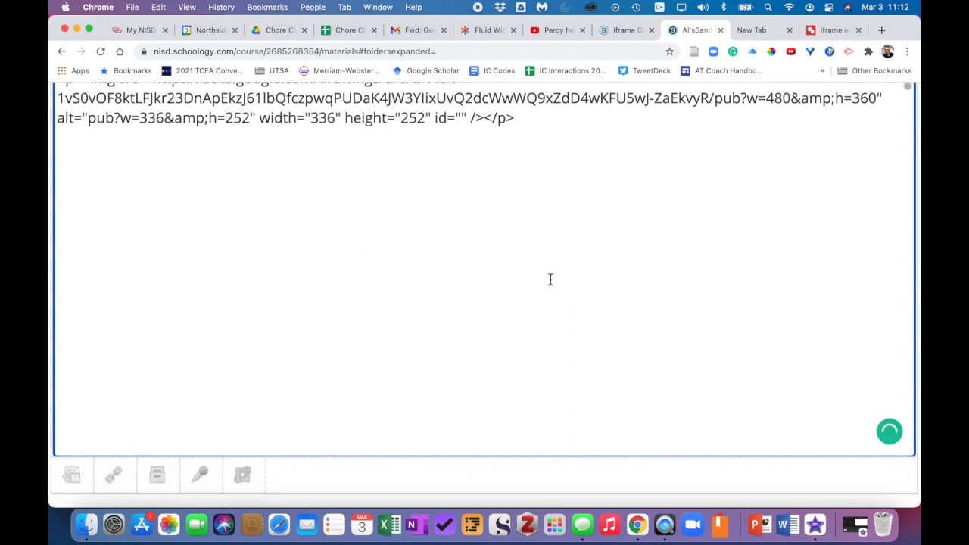
scroll(555, 266, "down", 5)
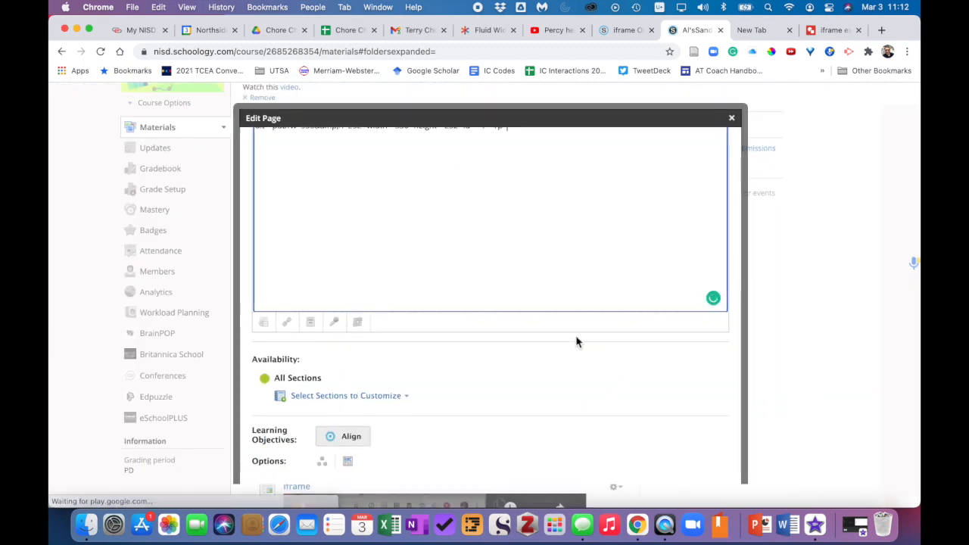
scroll(772, 367, "down", 4)
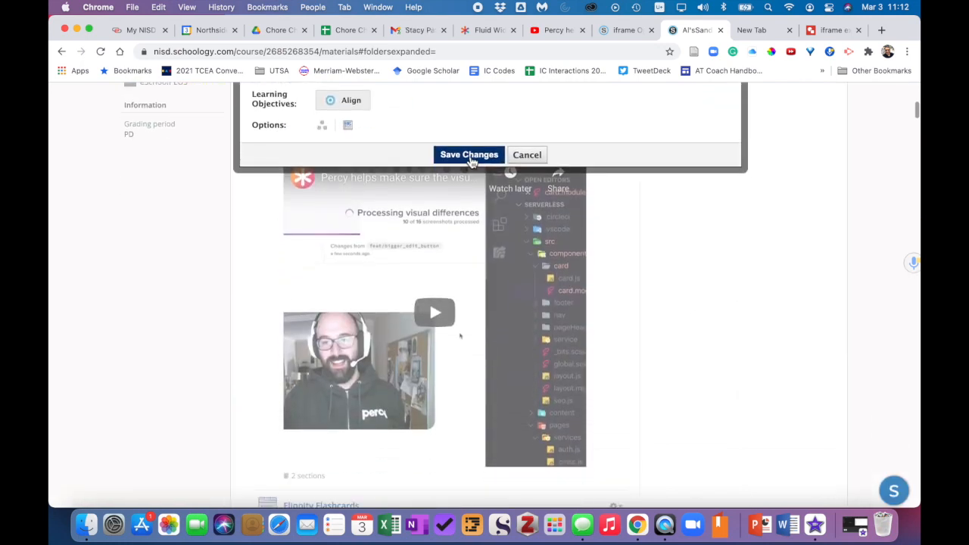
left_click(471, 156)
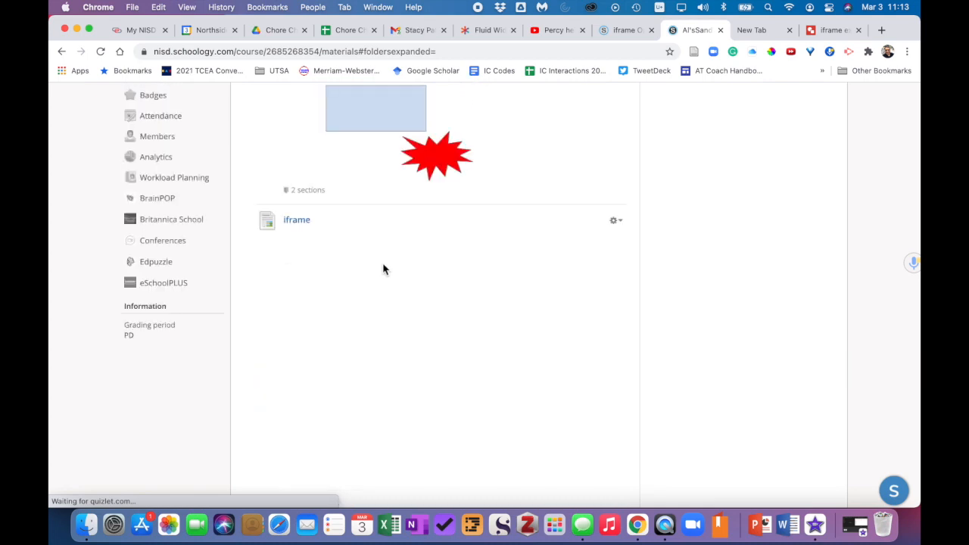
scroll(397, 127, "up", 3)
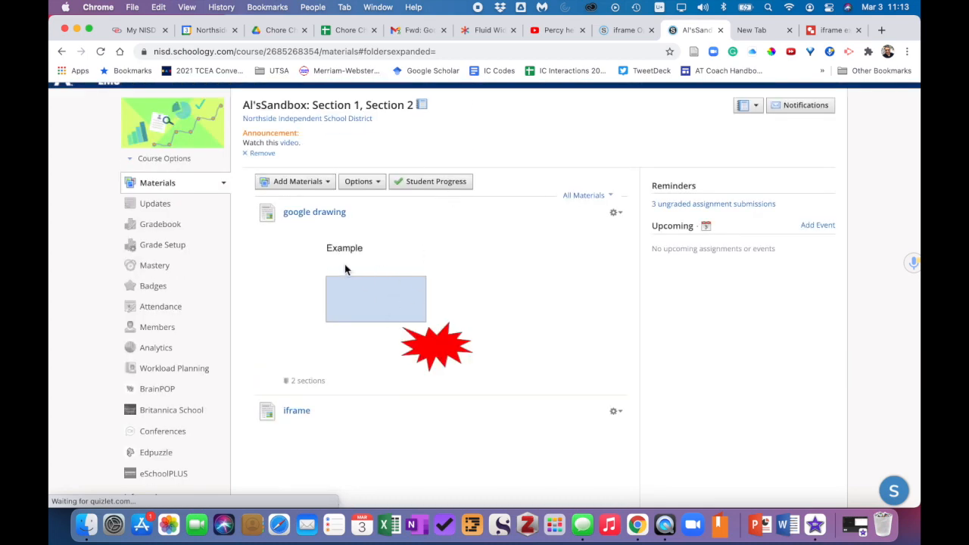
scroll(356, 301, "up", 1)
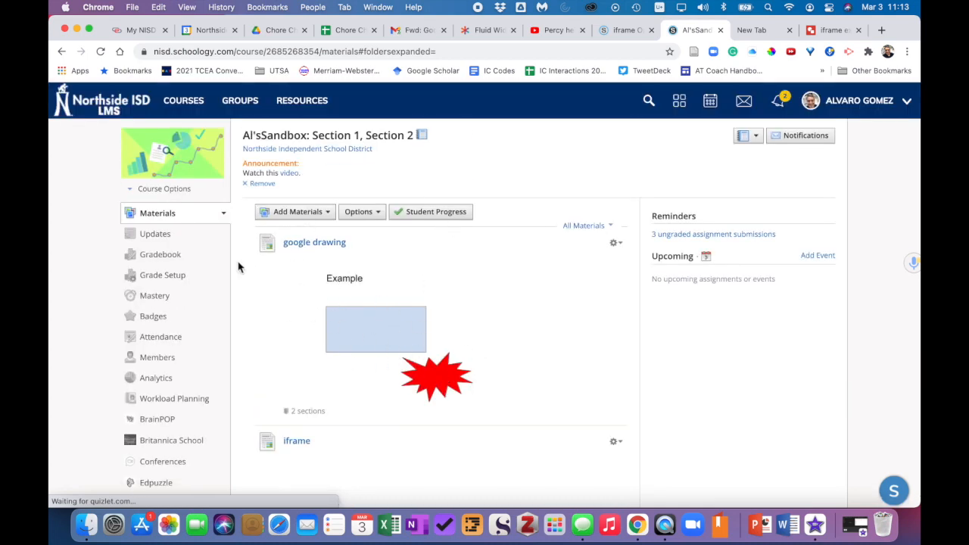